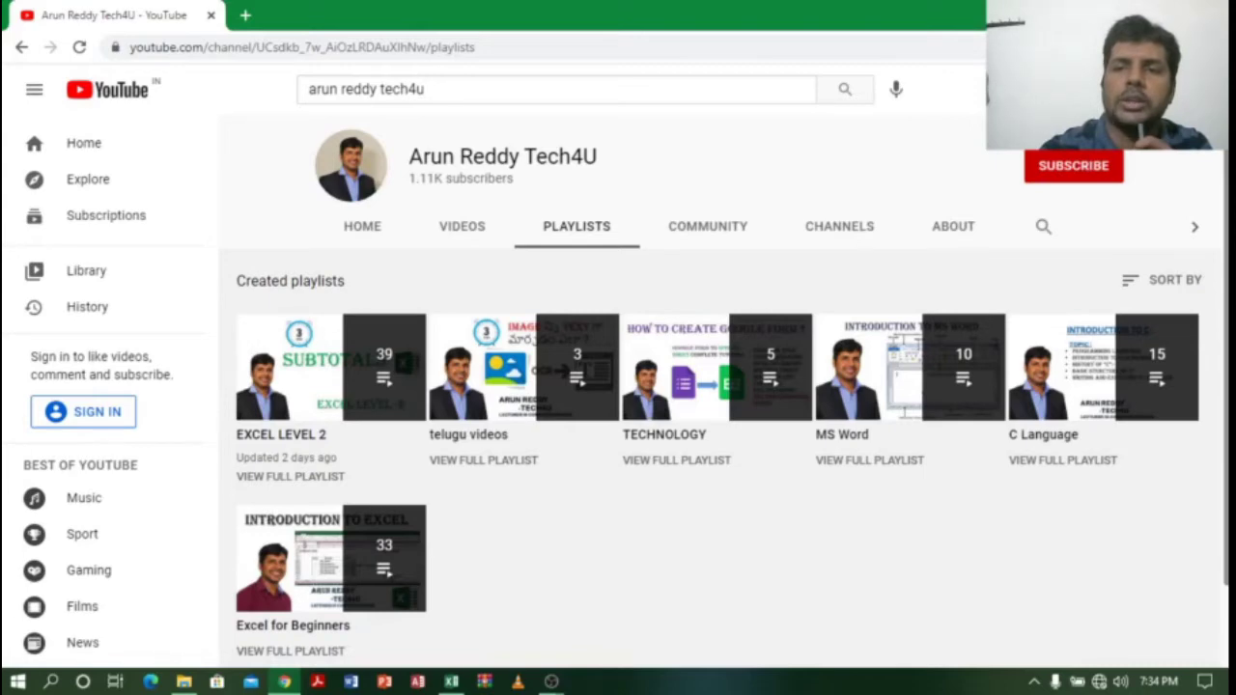
Step: Switch to the indexmatch workbook in Excel and open Sheet7
key(alt+Tab)
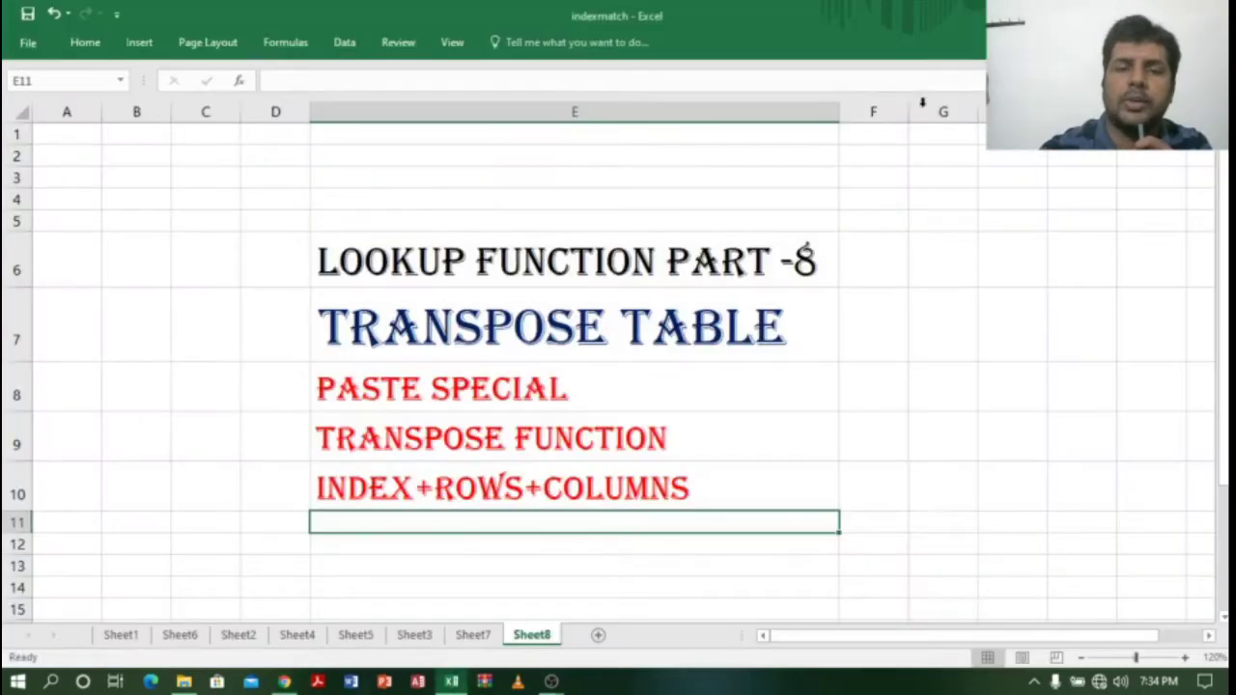
click(473, 635)
click(301, 476)
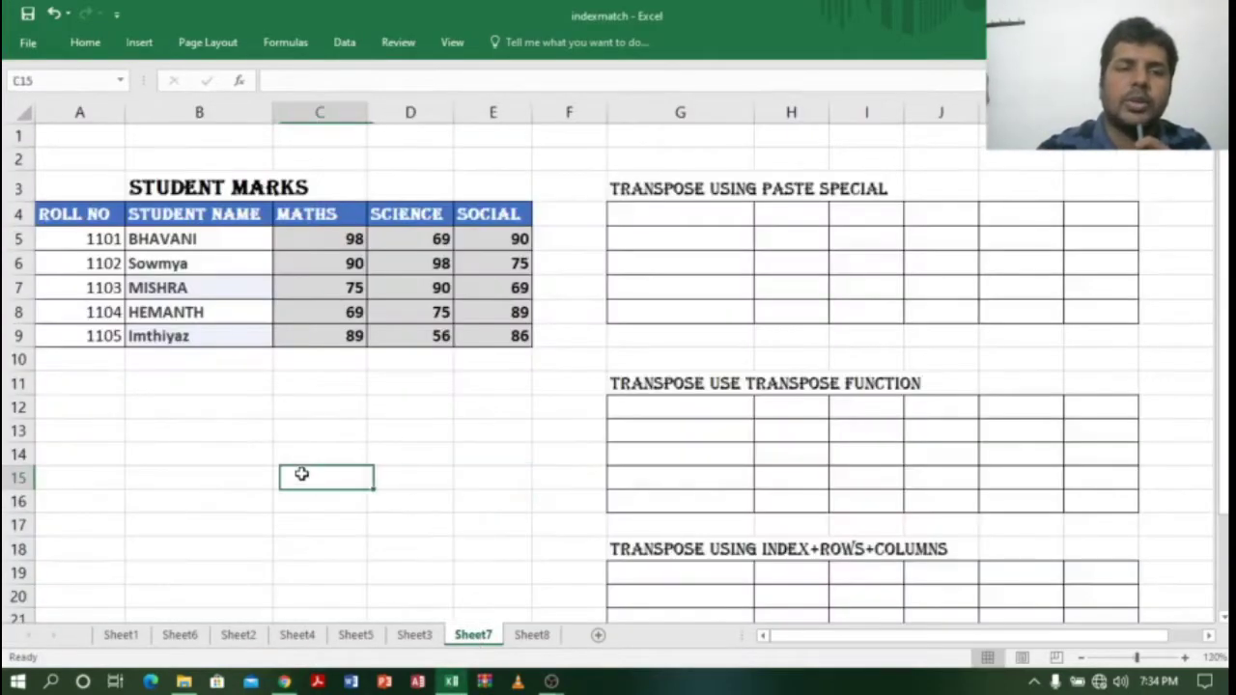
Step: Examine the Student Marks table column by column, from roll number to social, and its full range A4:E9
click(81, 112)
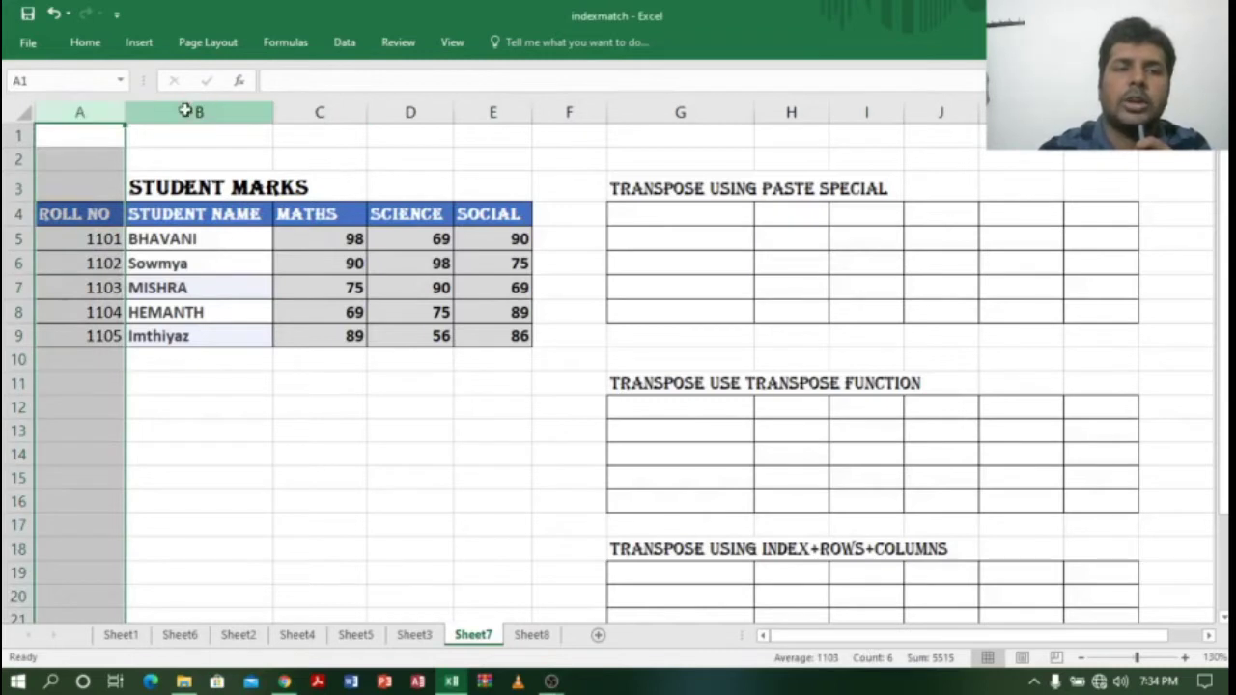
click(186, 112)
click(324, 112)
click(413, 112)
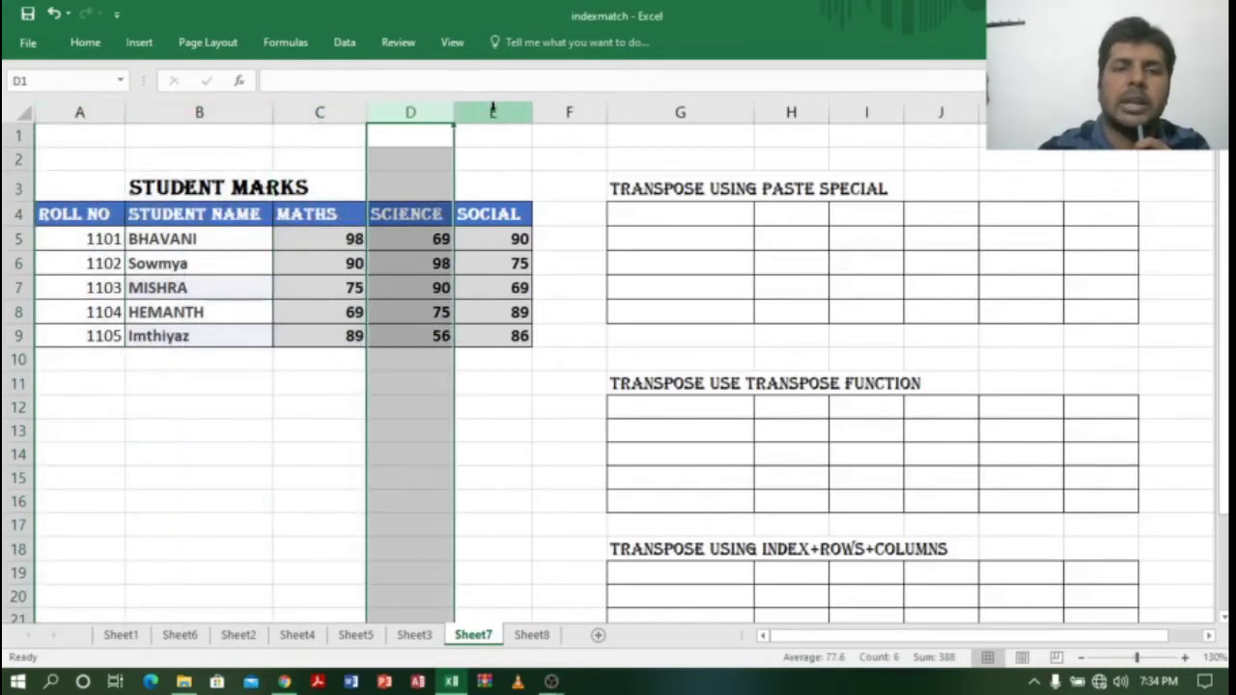
click(492, 112)
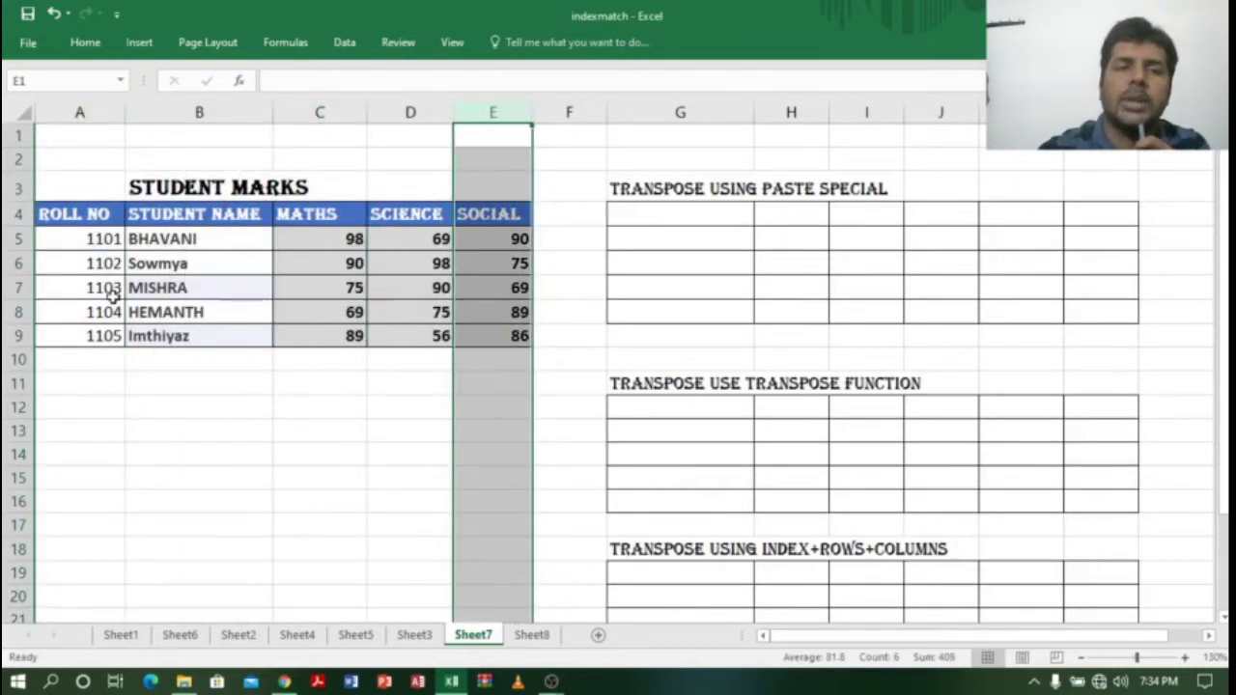
drag(43, 214, 474, 334)
click(85, 215)
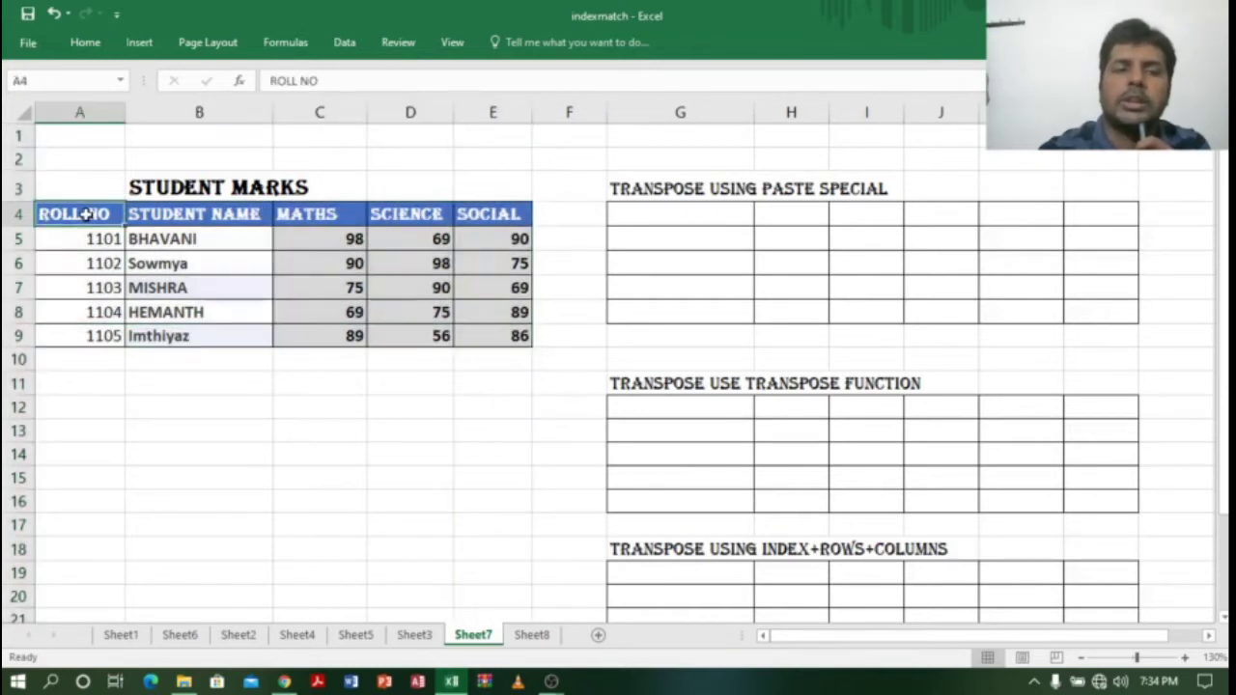
drag(76, 214, 502, 339)
click(503, 402)
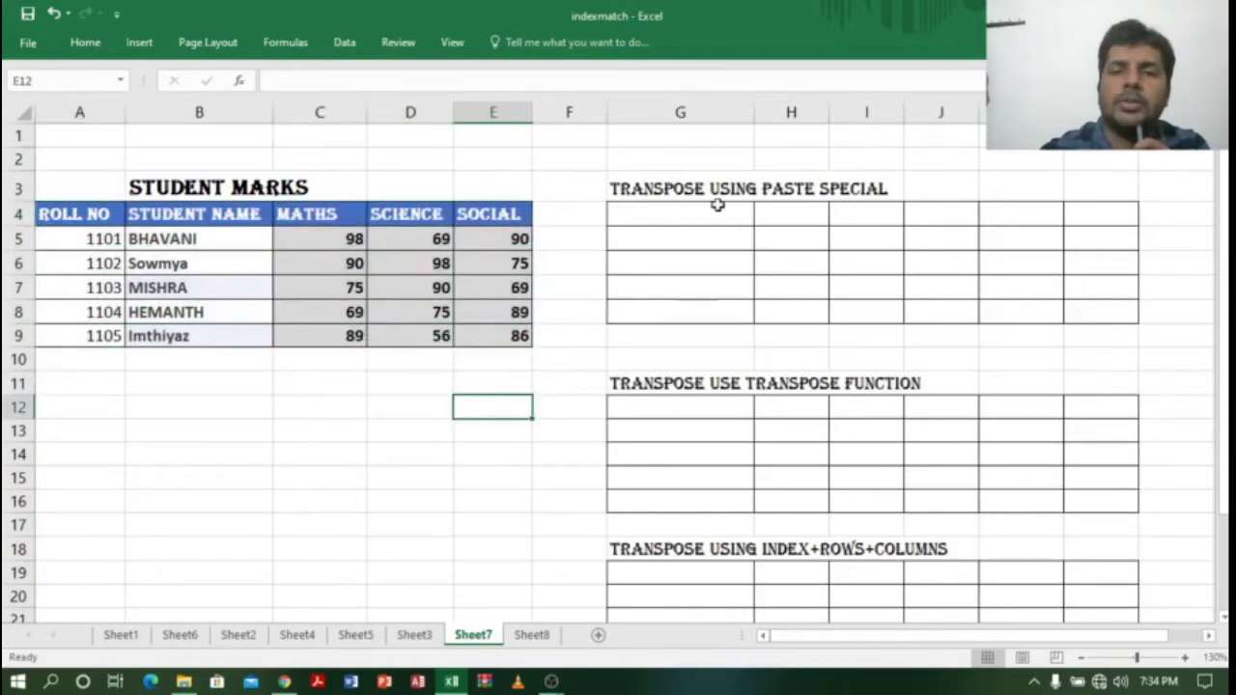
Step: Look over the Paste Special, TRANSPOSE function and INDEX+ROWS+COLUMNS section headings and the empty Paste Special grid
click(673, 183)
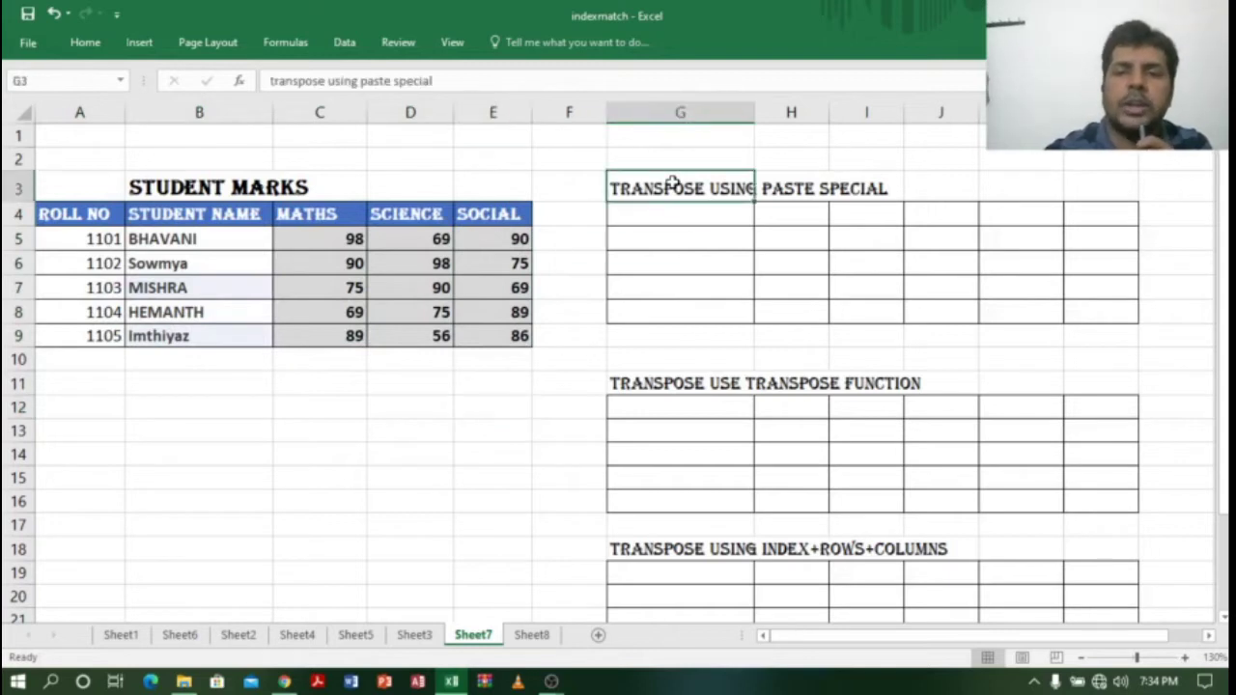
click(670, 383)
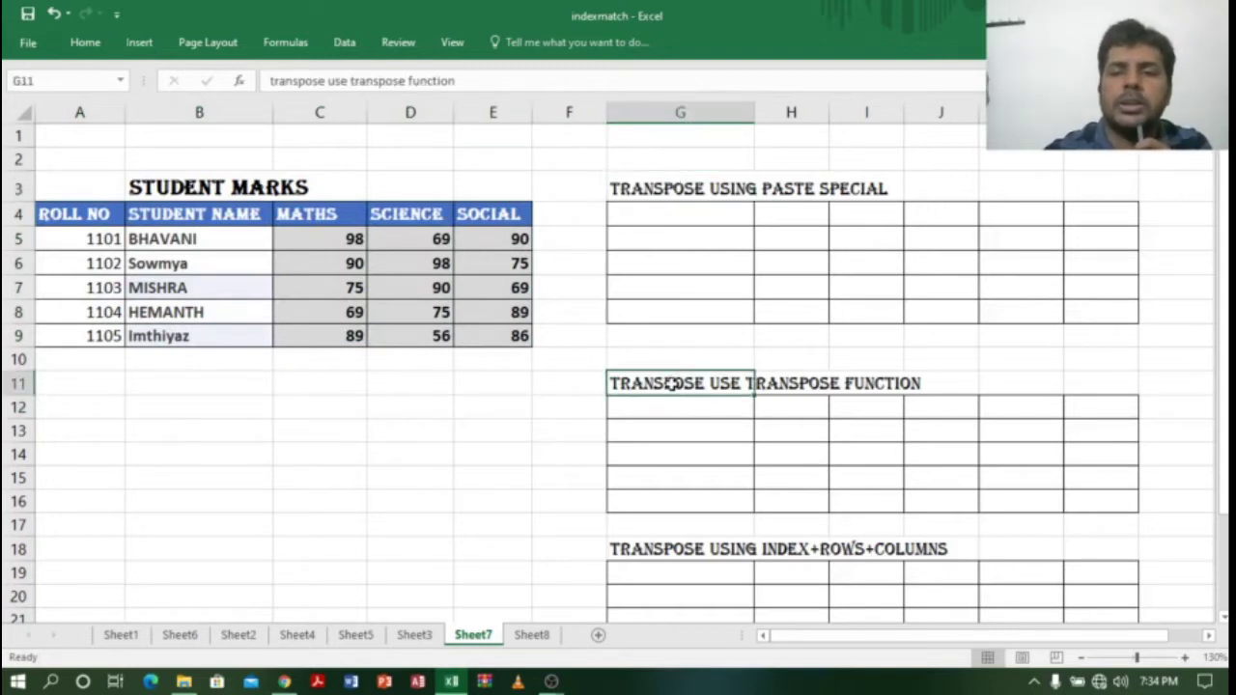
click(685, 548)
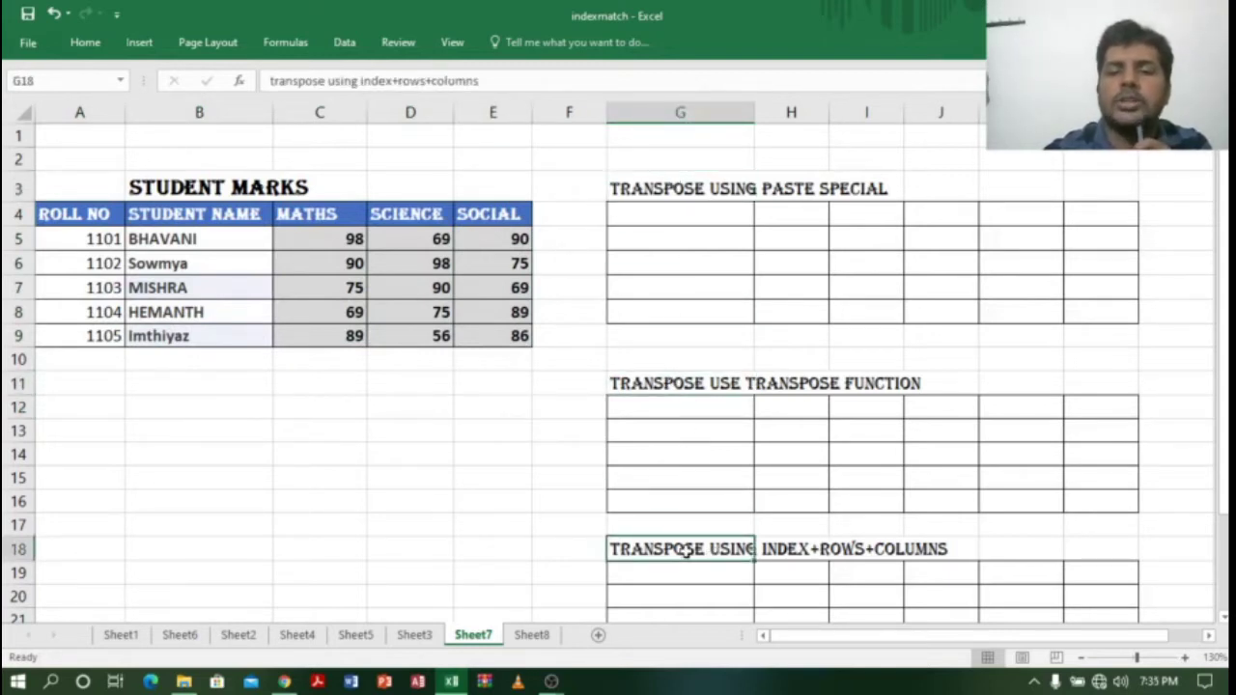
click(678, 212)
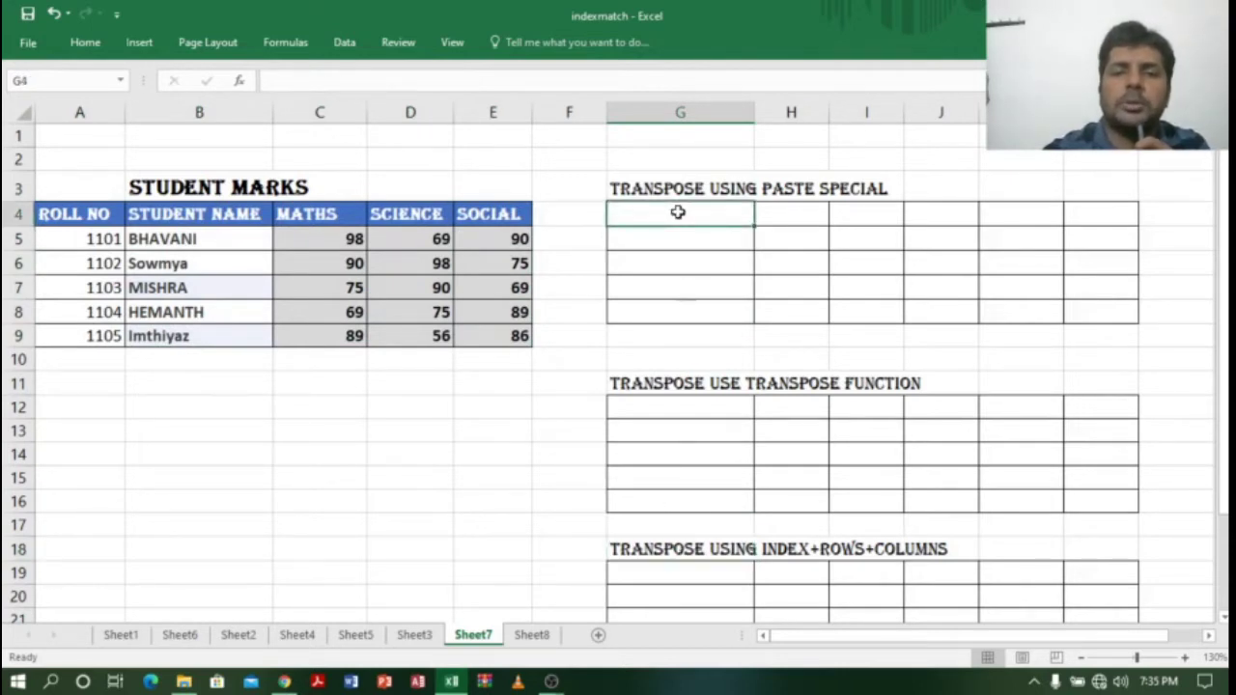
click(679, 265)
click(694, 217)
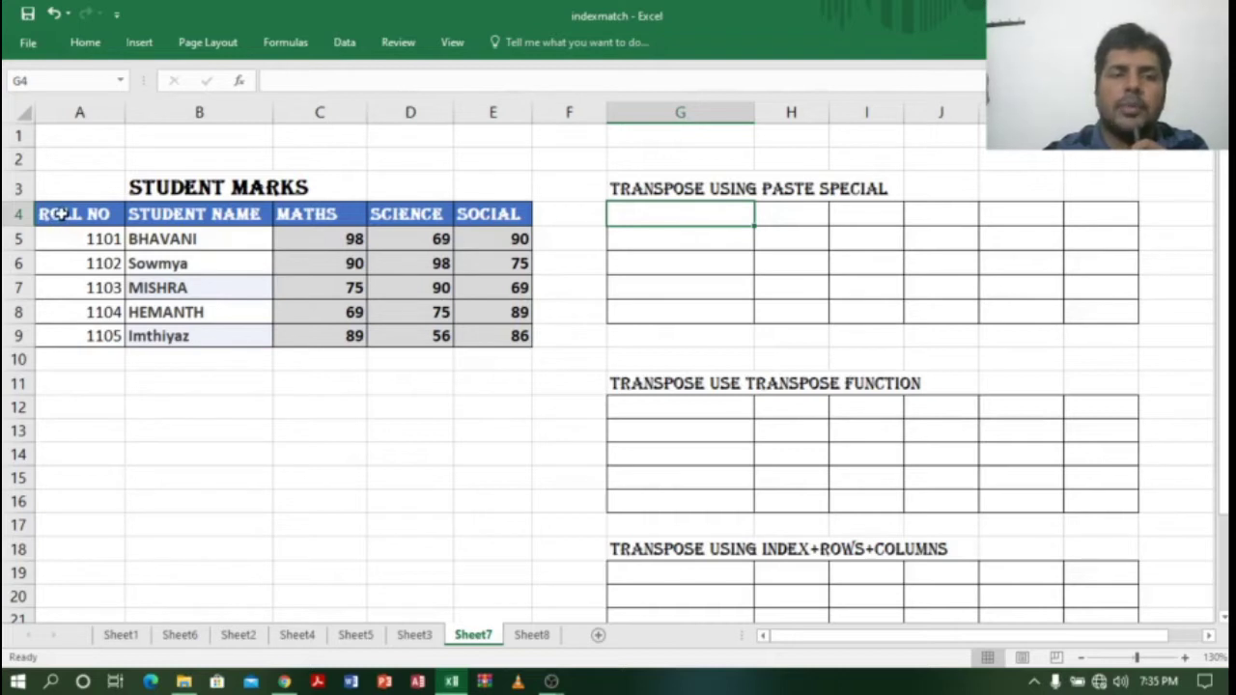
Step: Copy the Student Marks table A4:E9, paste it transposed starting at G4, and check the pasted range
drag(61, 214, 504, 336)
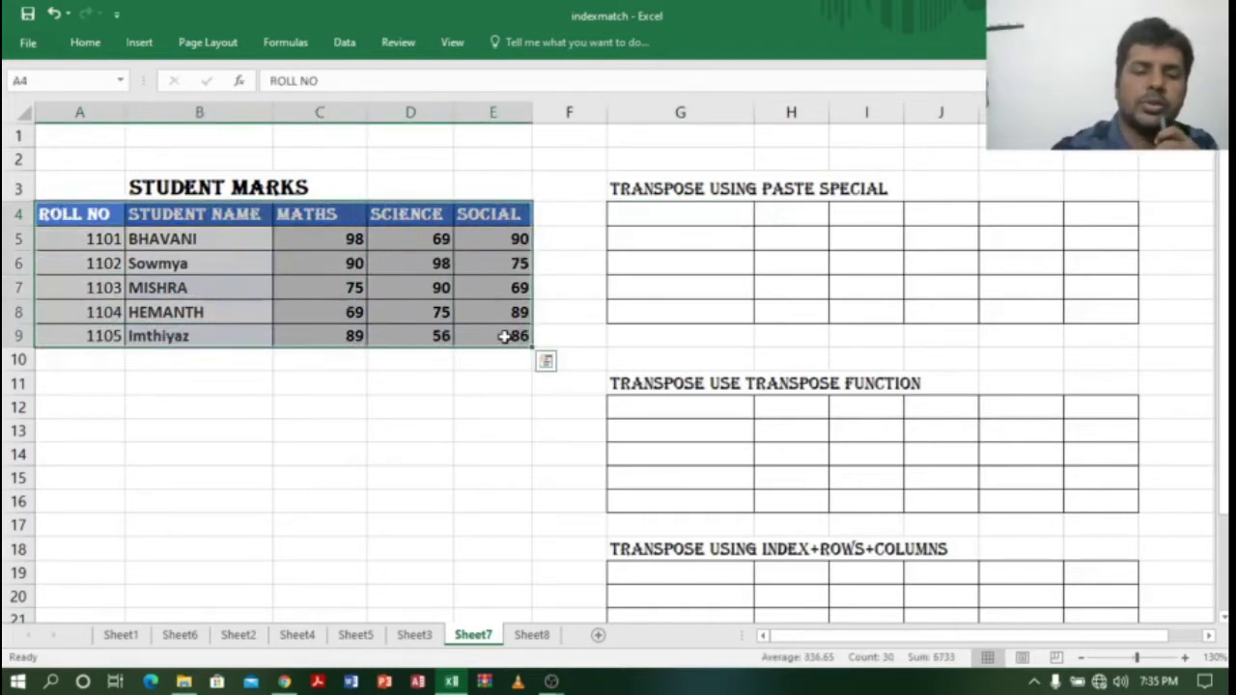
key(ctrl+c)
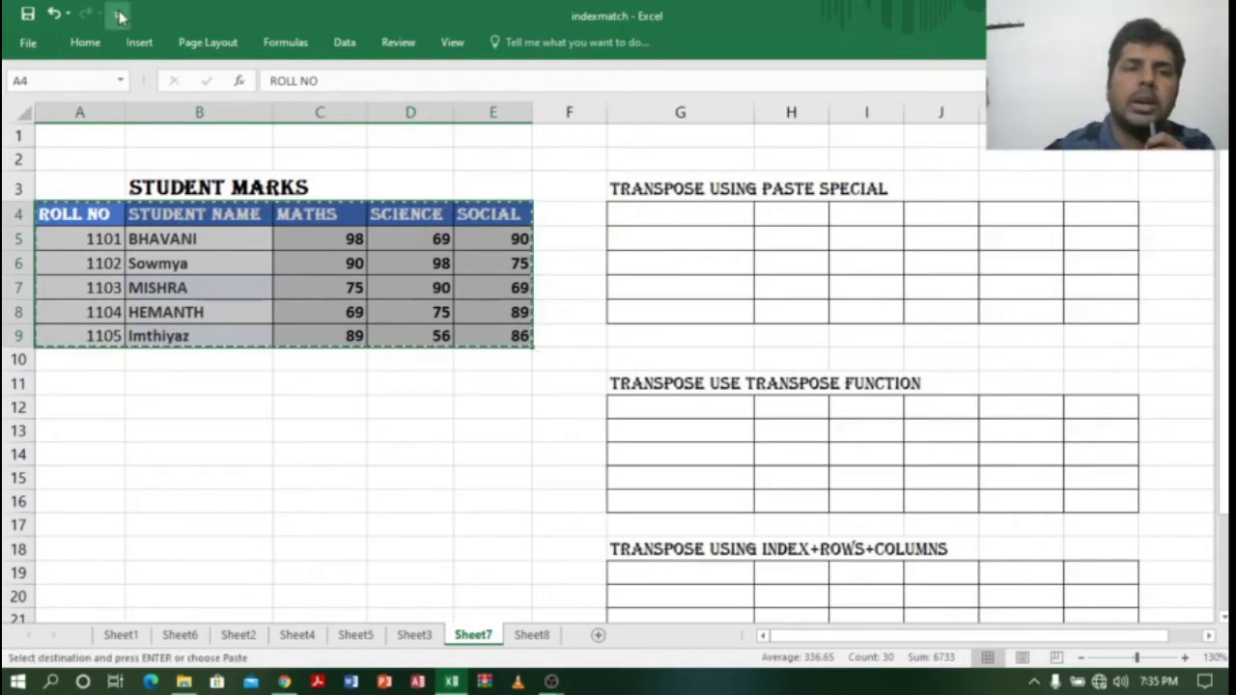
click(714, 214)
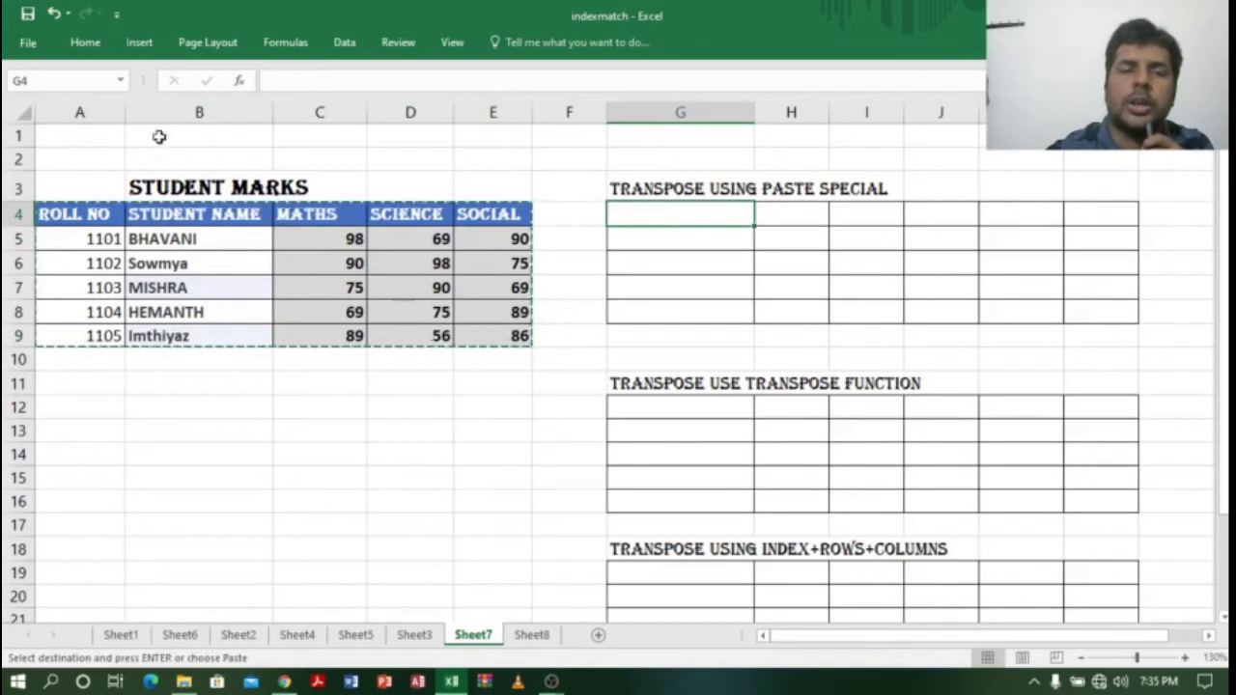
click(78, 44)
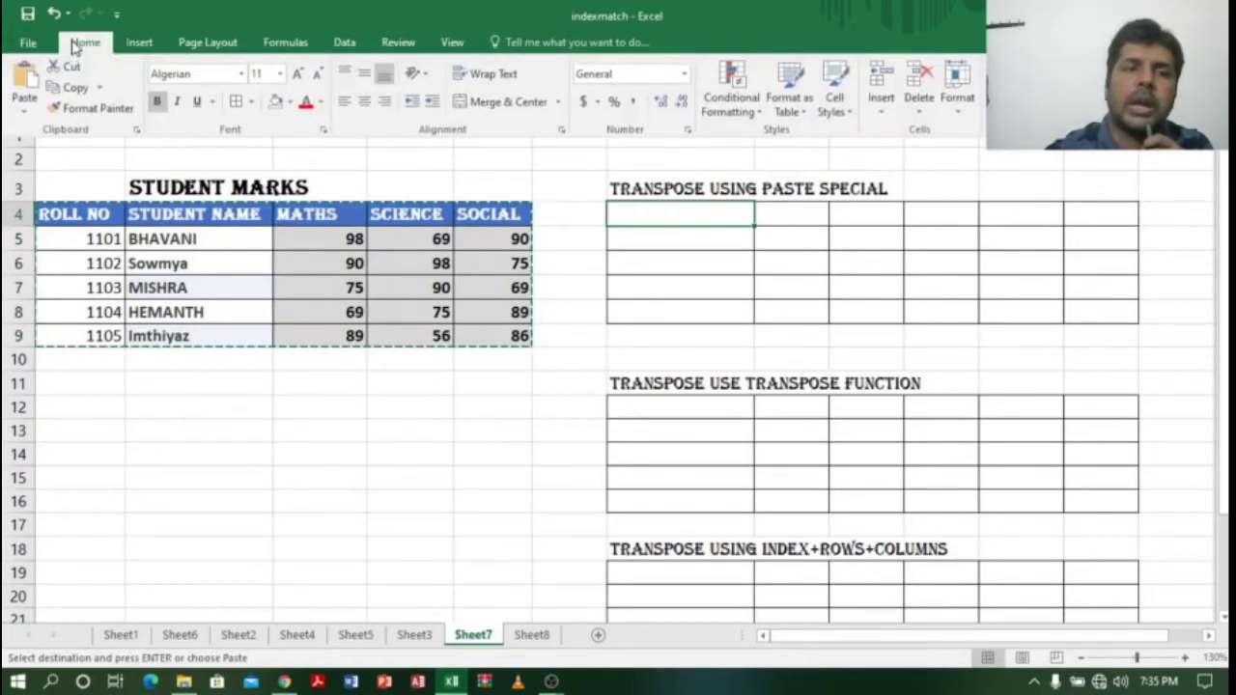
click(27, 113)
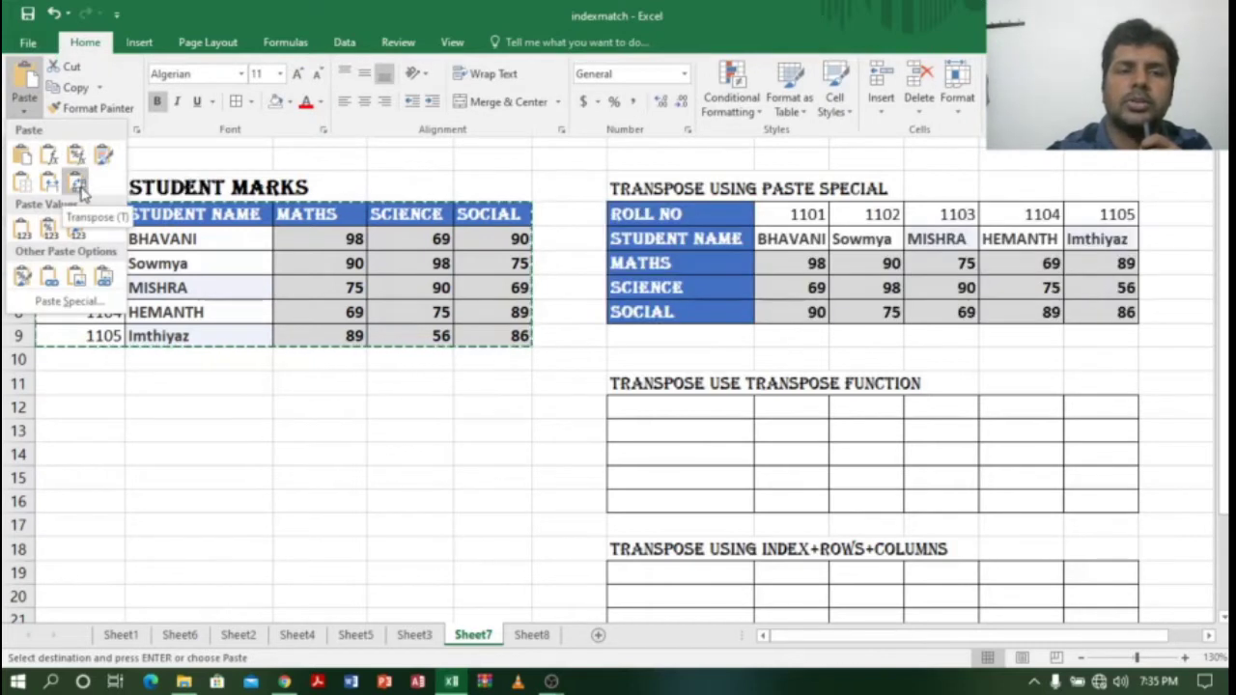
click(81, 193)
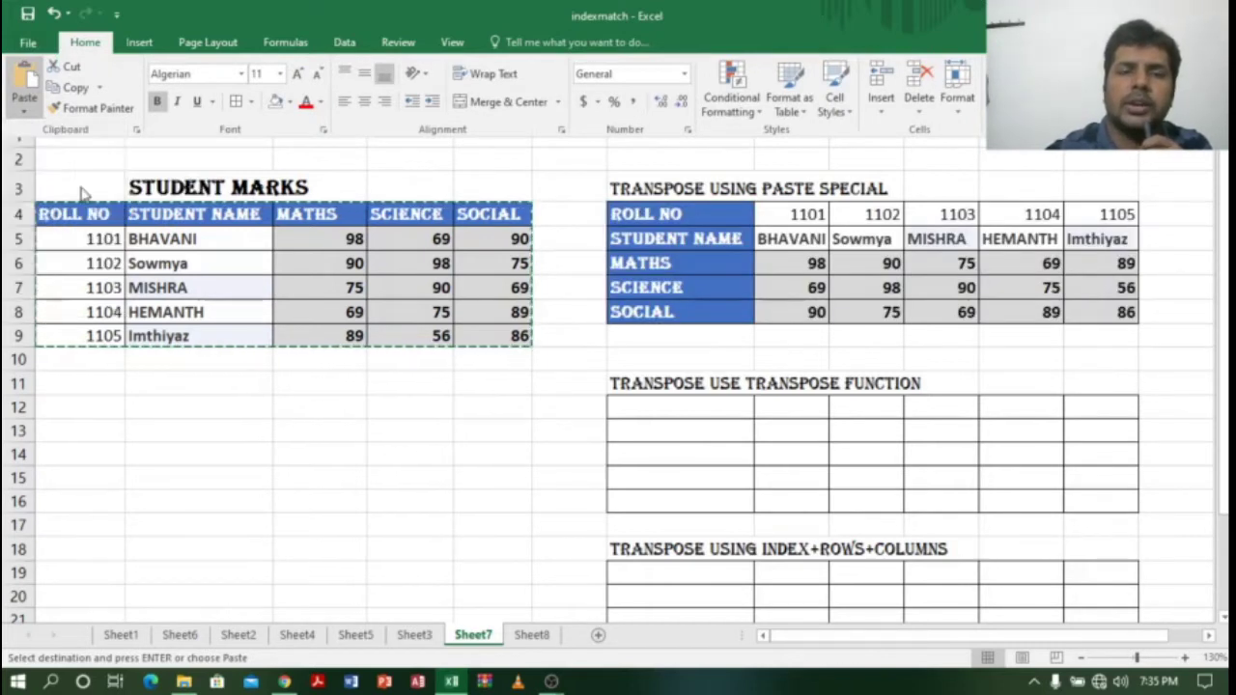
click(817, 266)
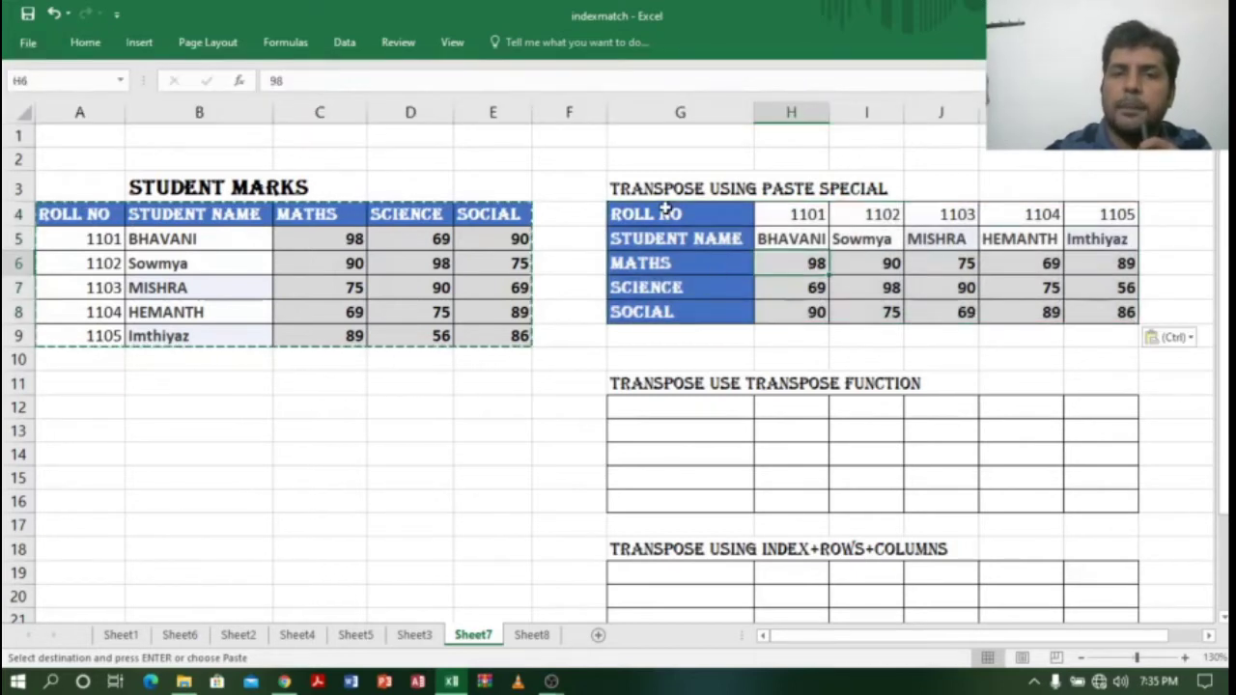
drag(666, 211, 1088, 312)
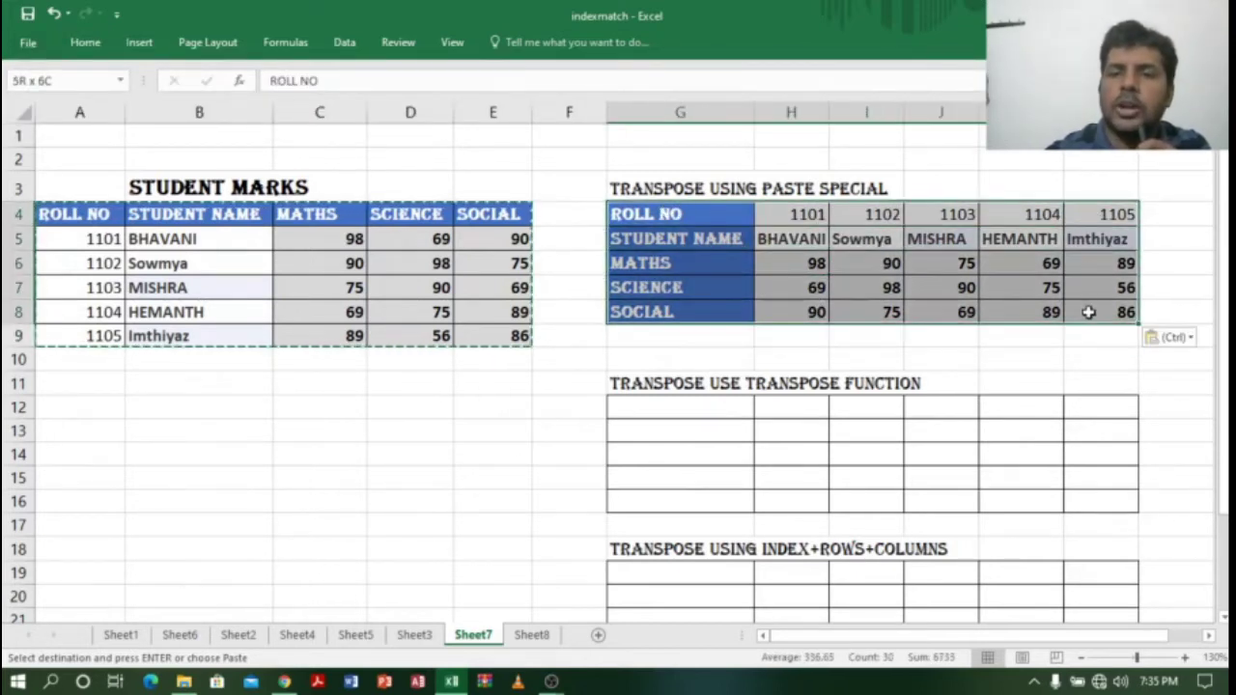
drag(709, 212, 1097, 309)
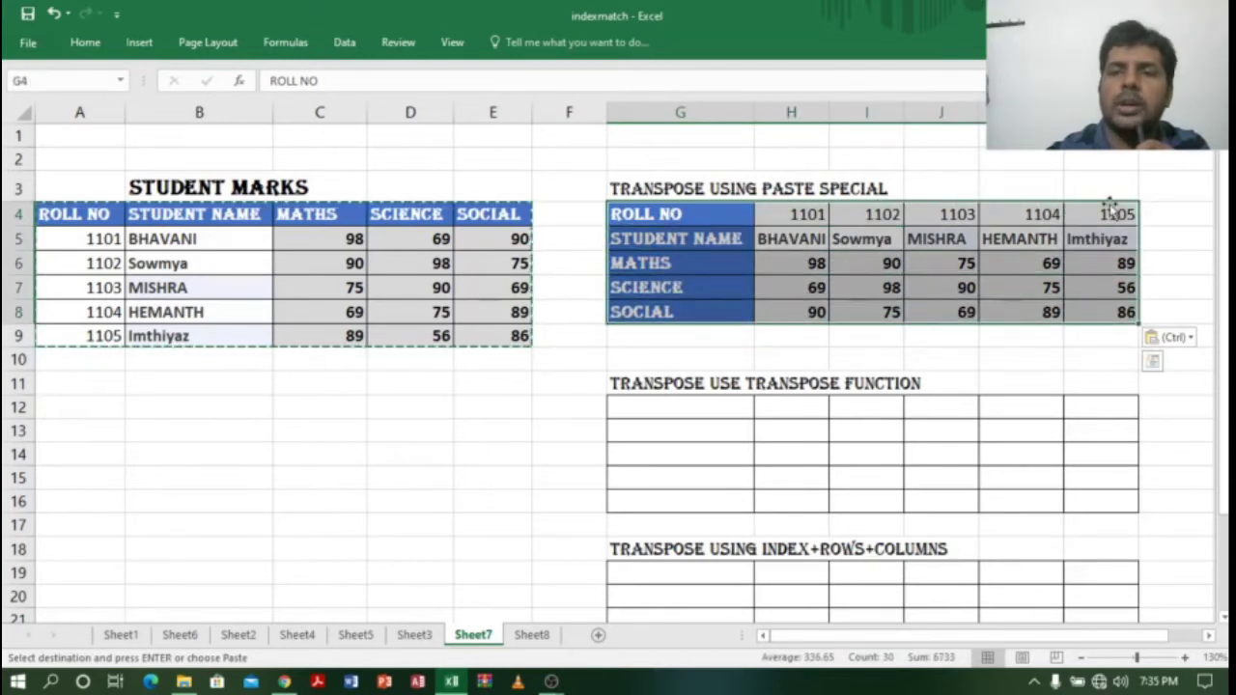
Step: Fill G12:L16 with the array formula =TRANSPOSE(A4:E9) to transpose the Student Marks table
click(681, 409)
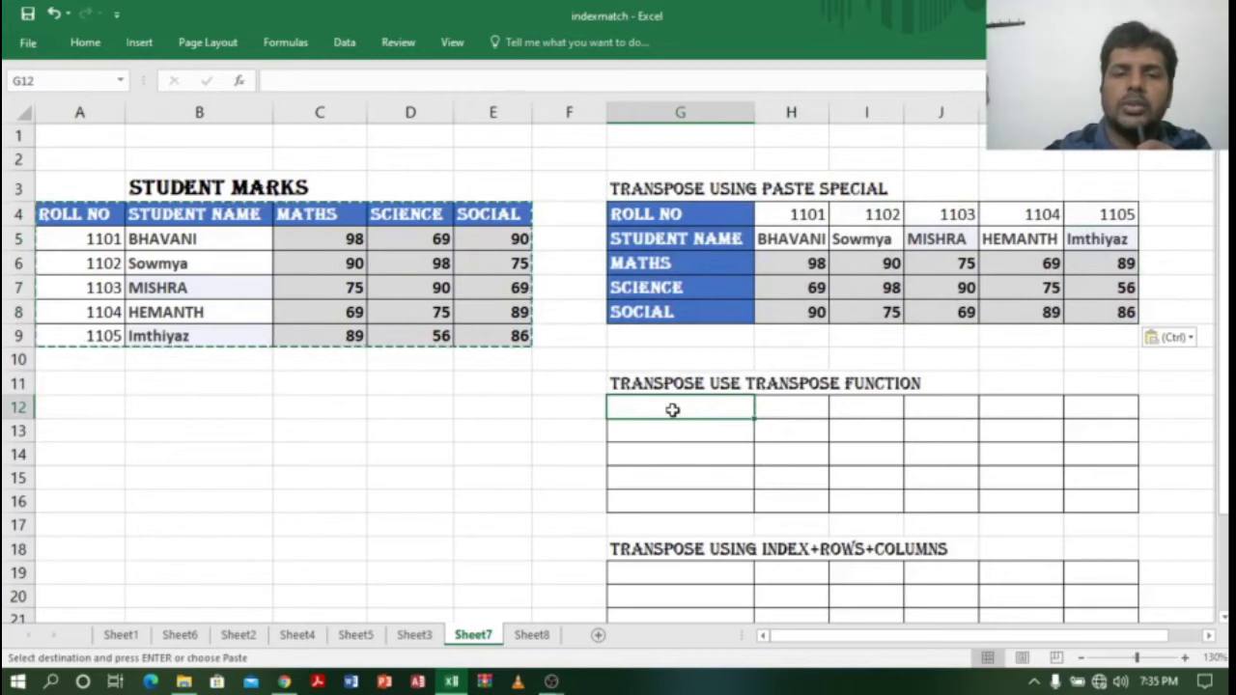
drag(672, 410, 1079, 501)
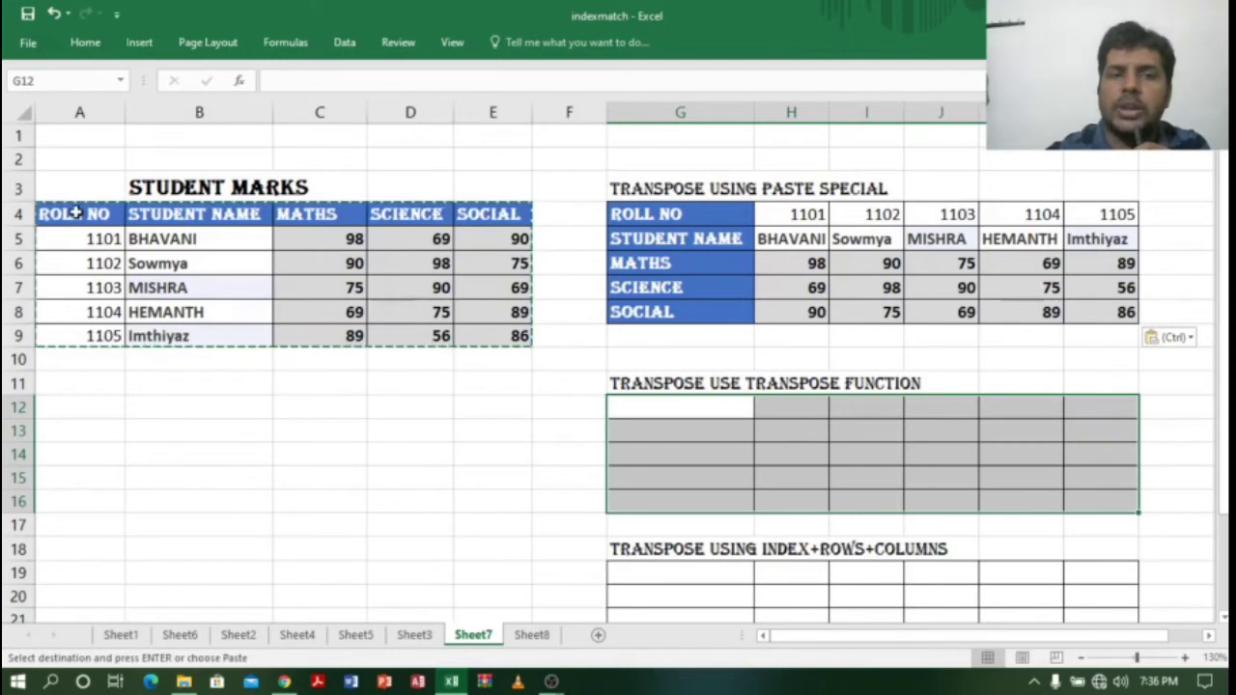
drag(76, 214, 501, 229)
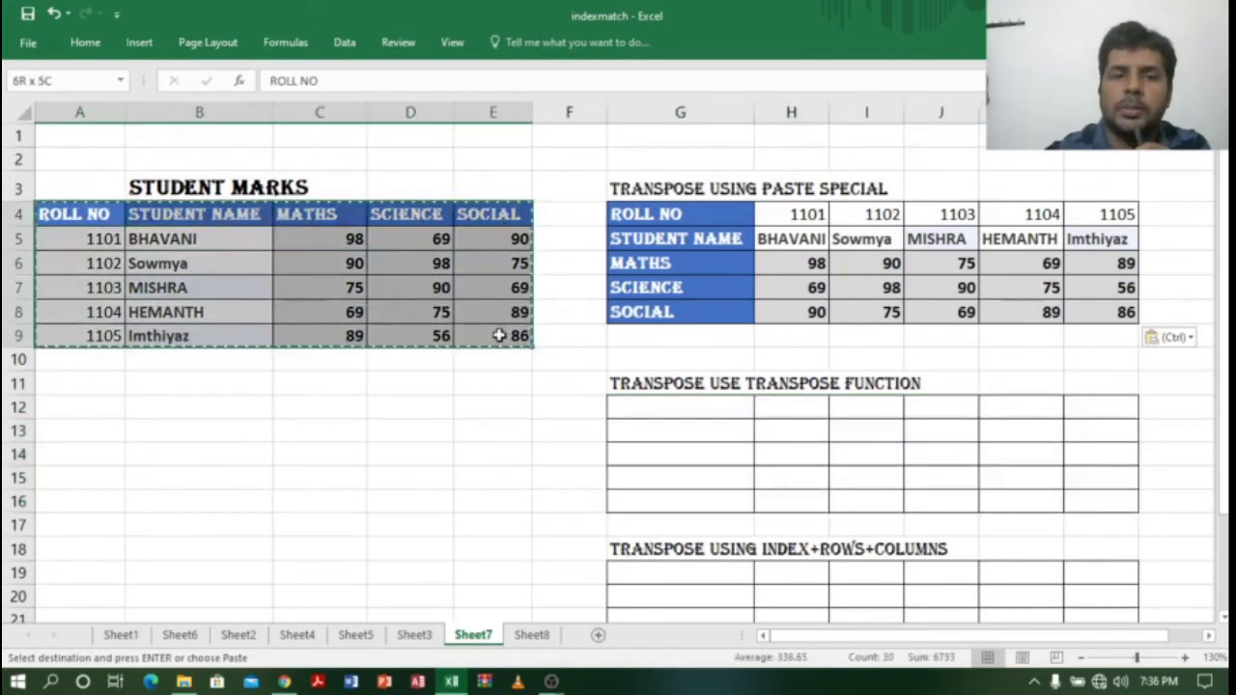
click(672, 406)
drag(654, 403, 1117, 512)
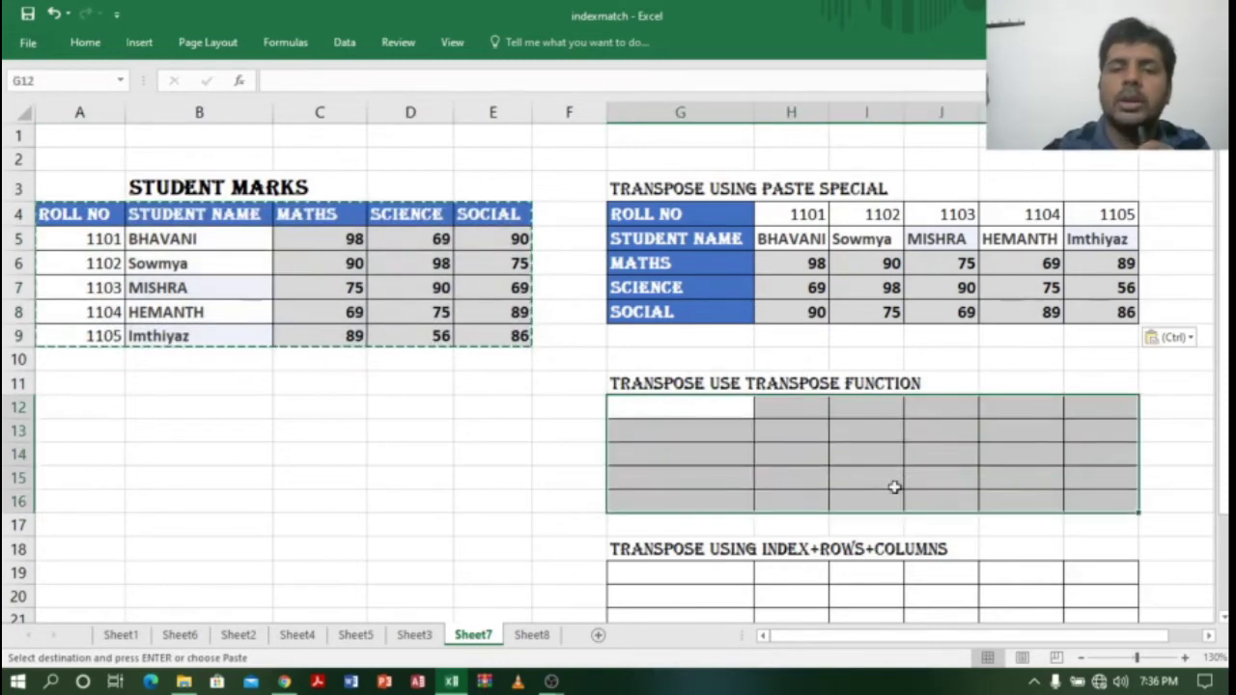
click(324, 87)
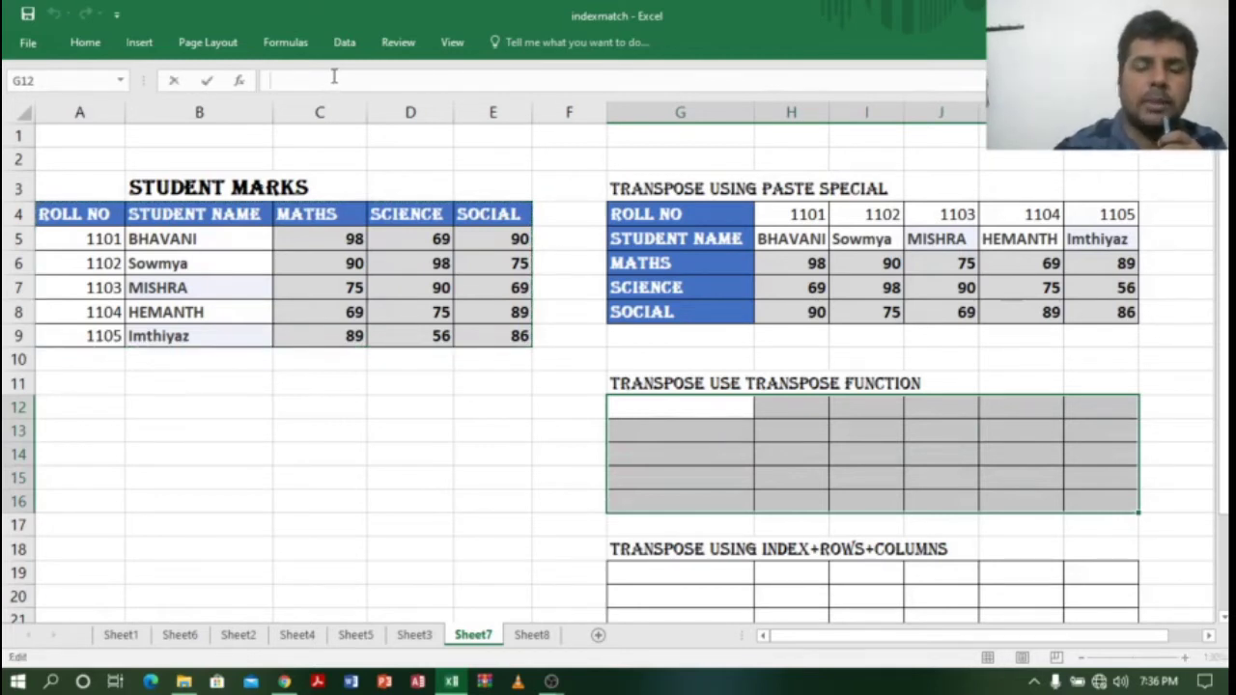
text(=tra)
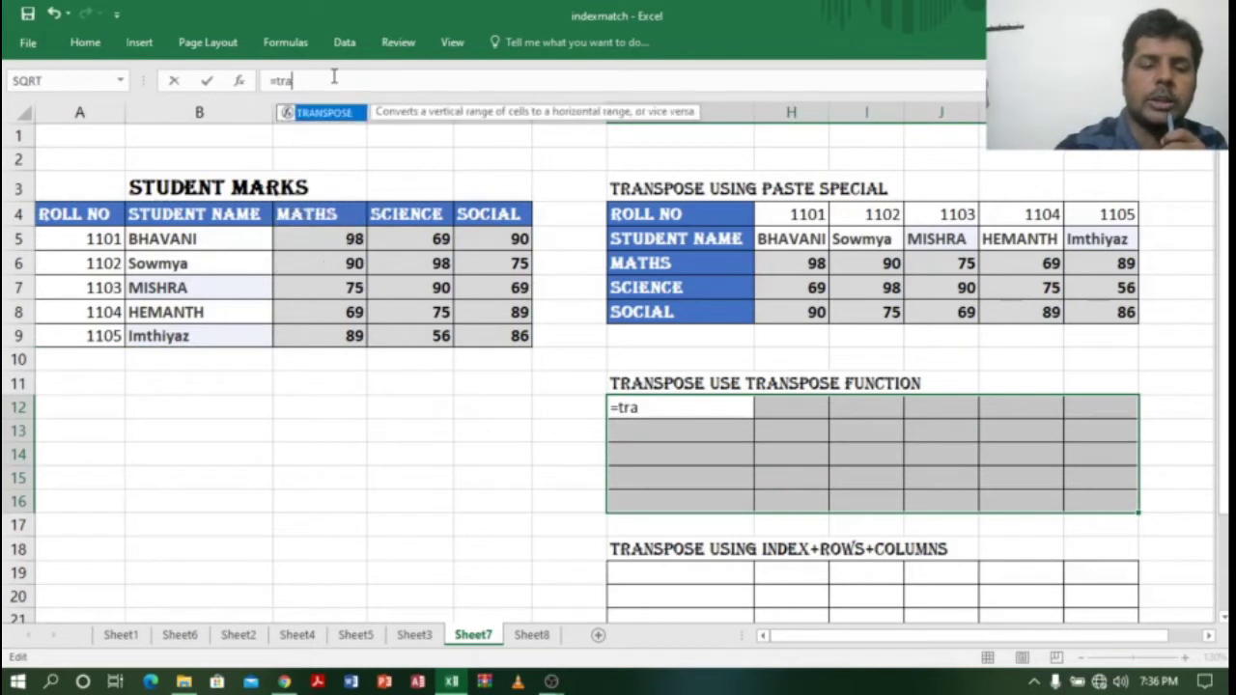
text(nspo)
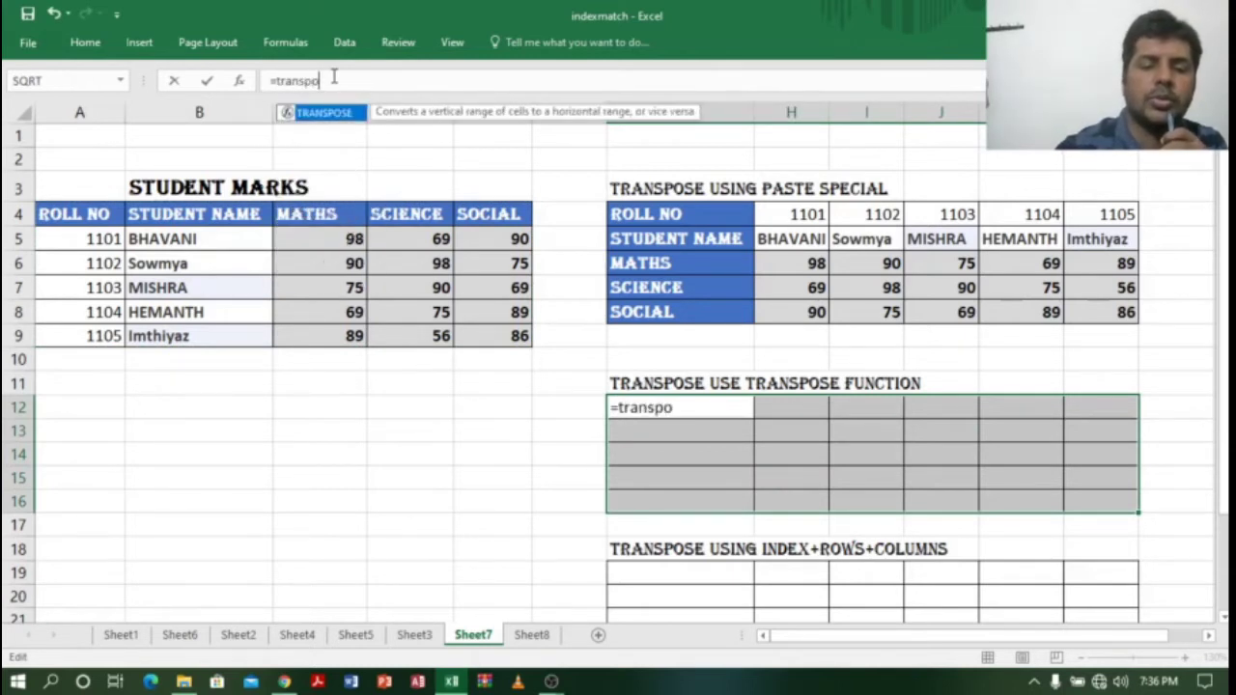
text(se)
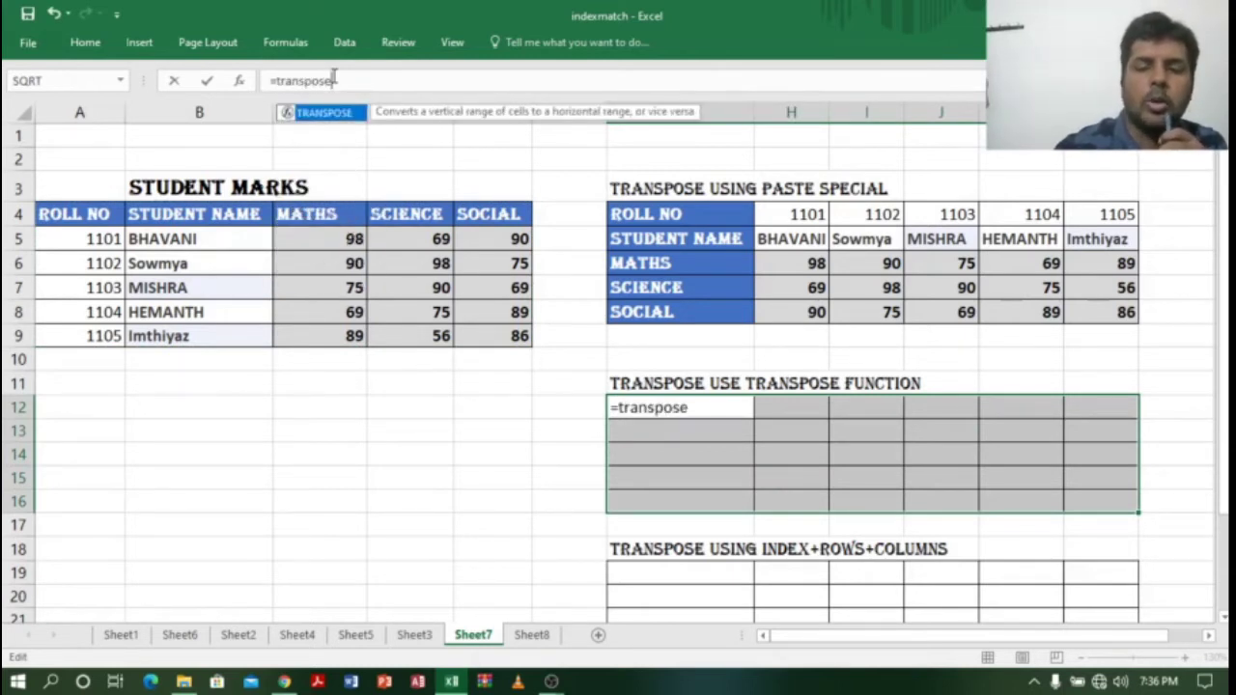
text(()
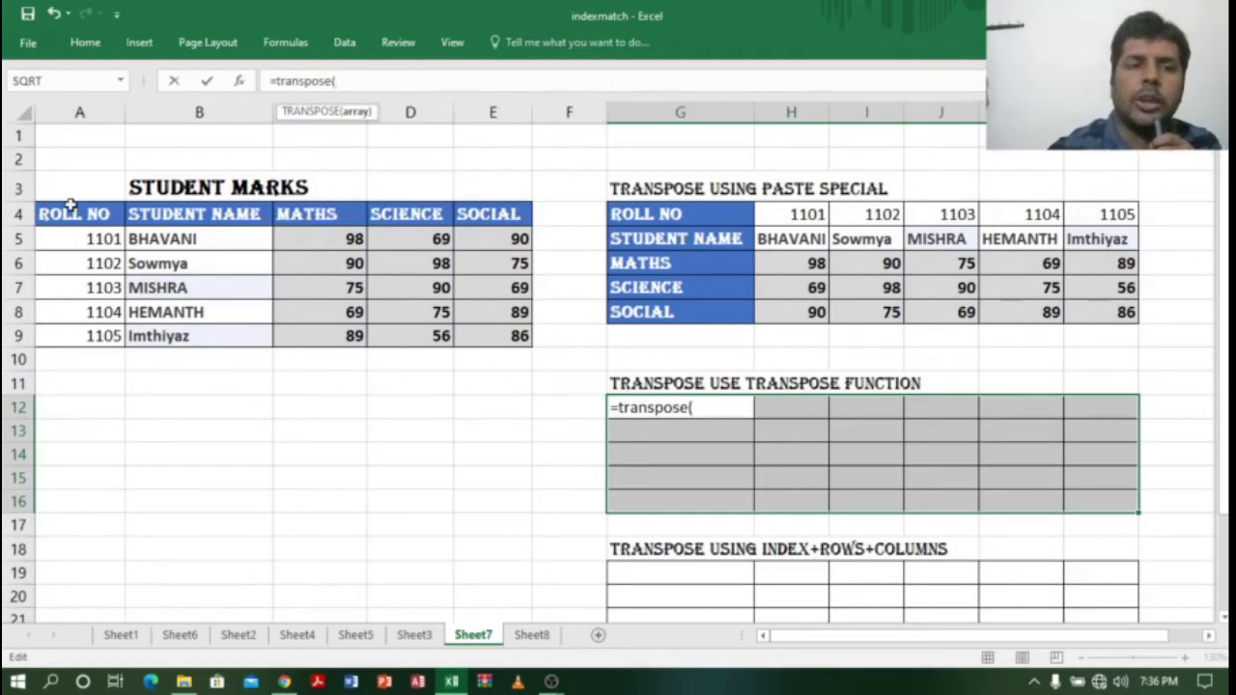
drag(69, 213, 496, 331)
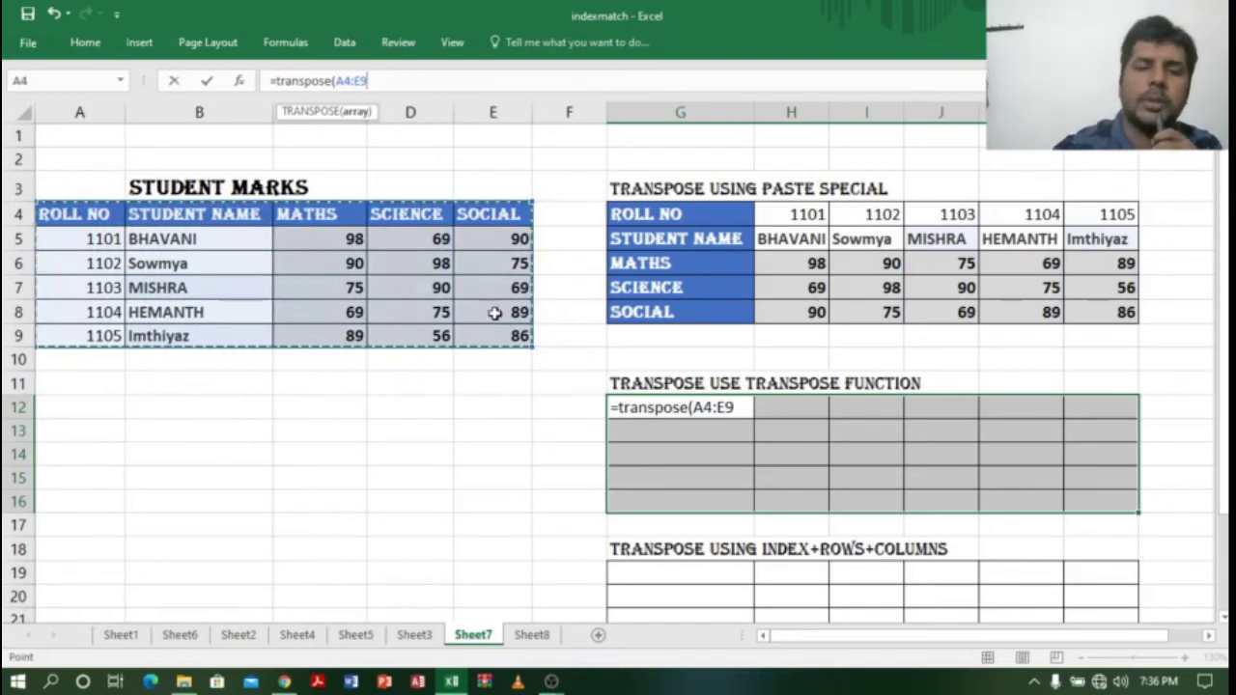
text())
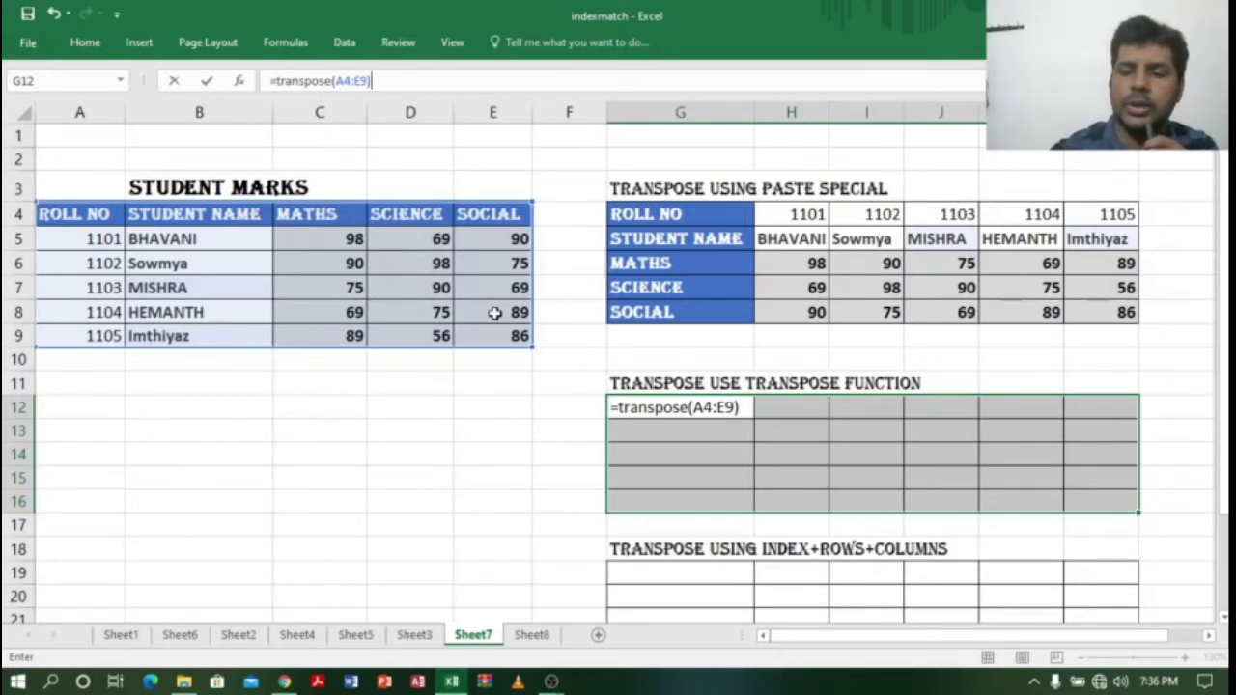
key(ctrl+shift+Return)
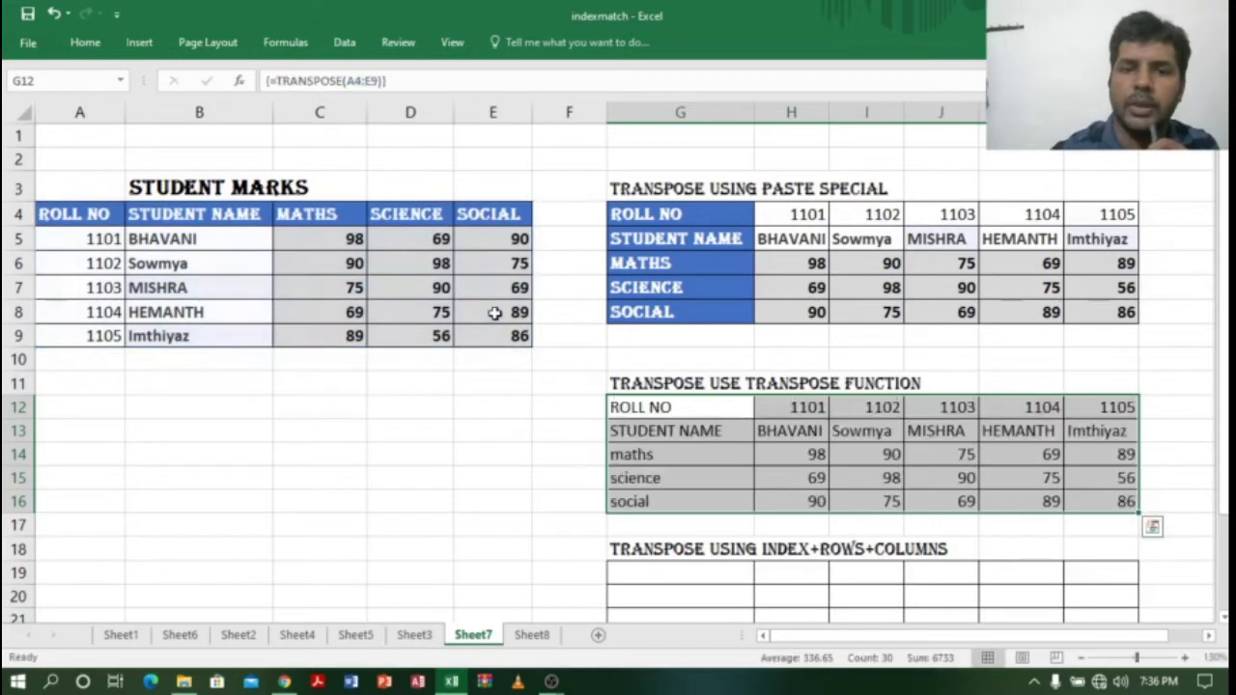
click(712, 453)
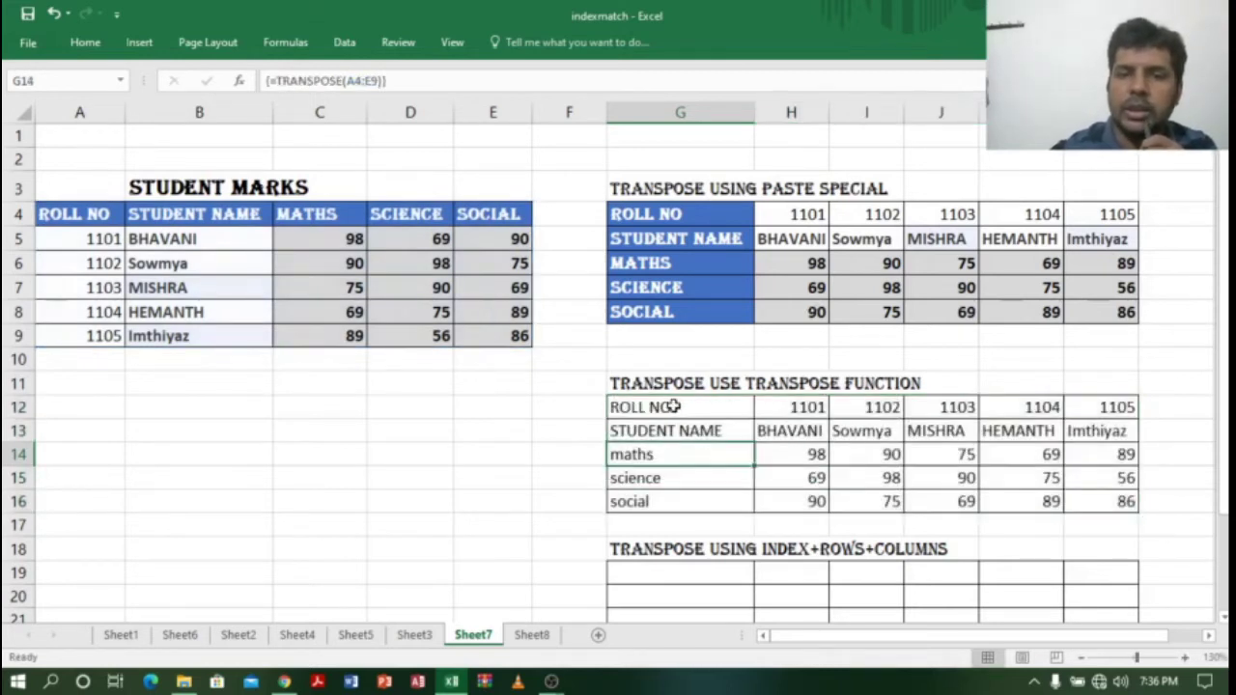
drag(674, 407, 1090, 516)
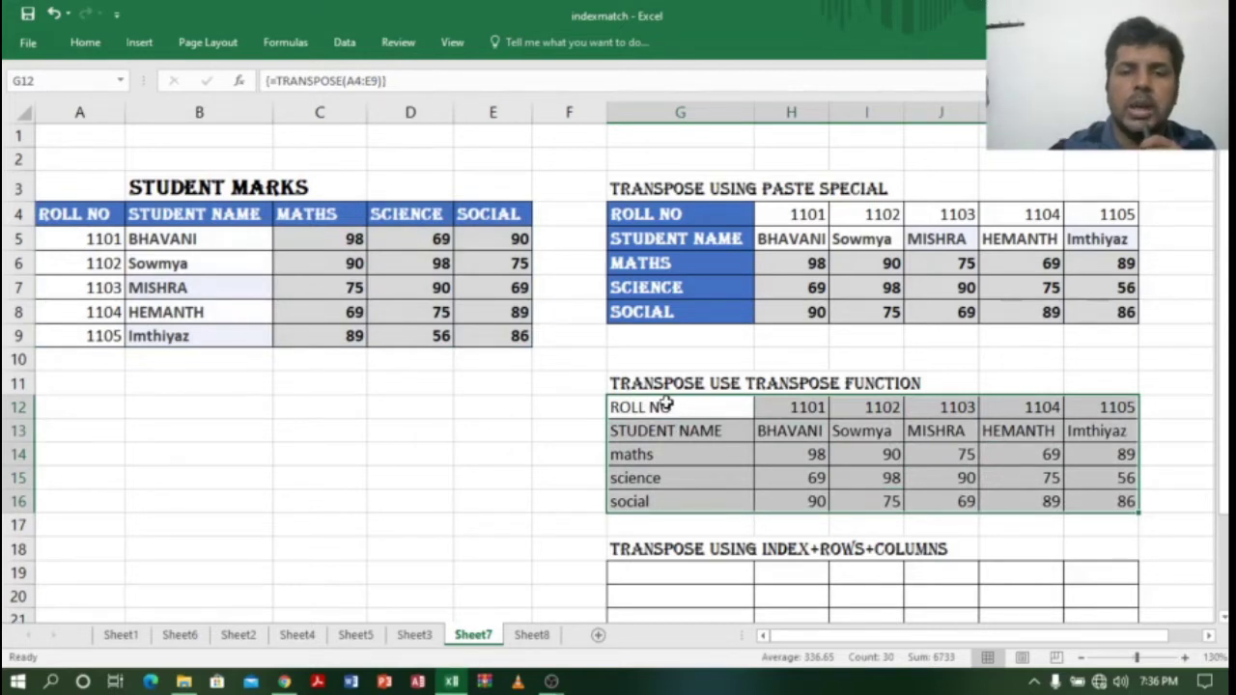
Step: Compare the pasted table G4:L8 with the TRANSPOSE result G12:L16, and try to overwrite the maths mark in H14 with 76
drag(691, 216, 1117, 314)
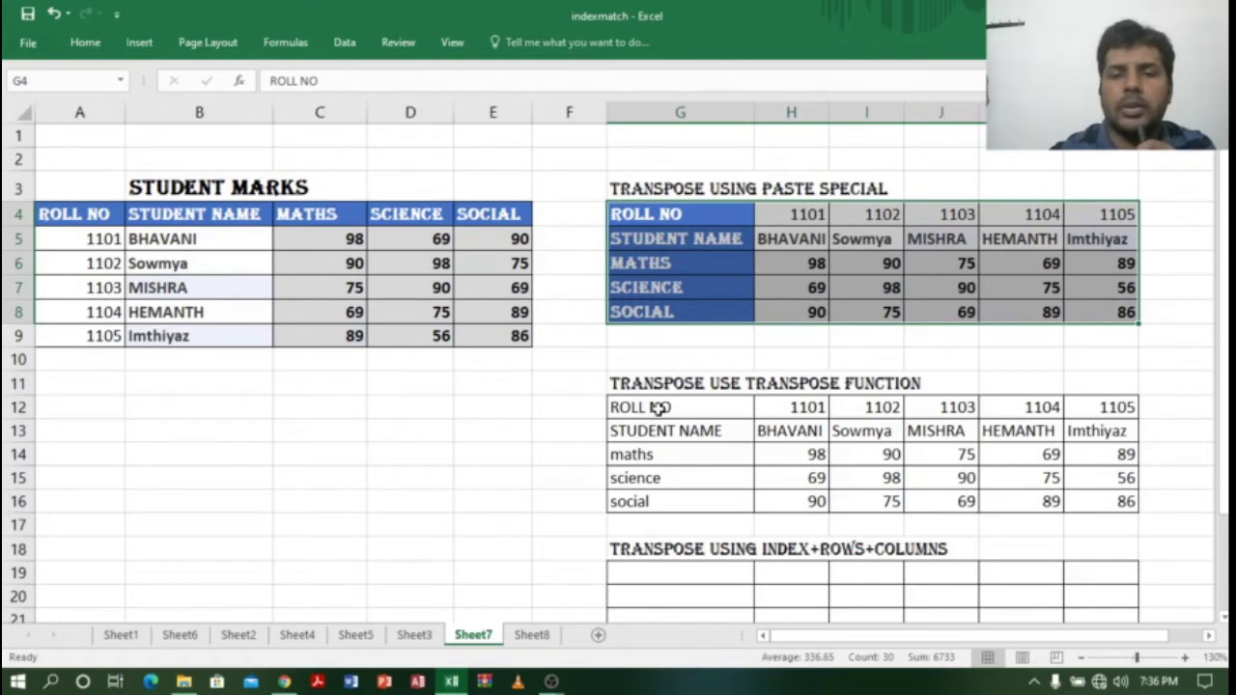
drag(658, 407, 1103, 504)
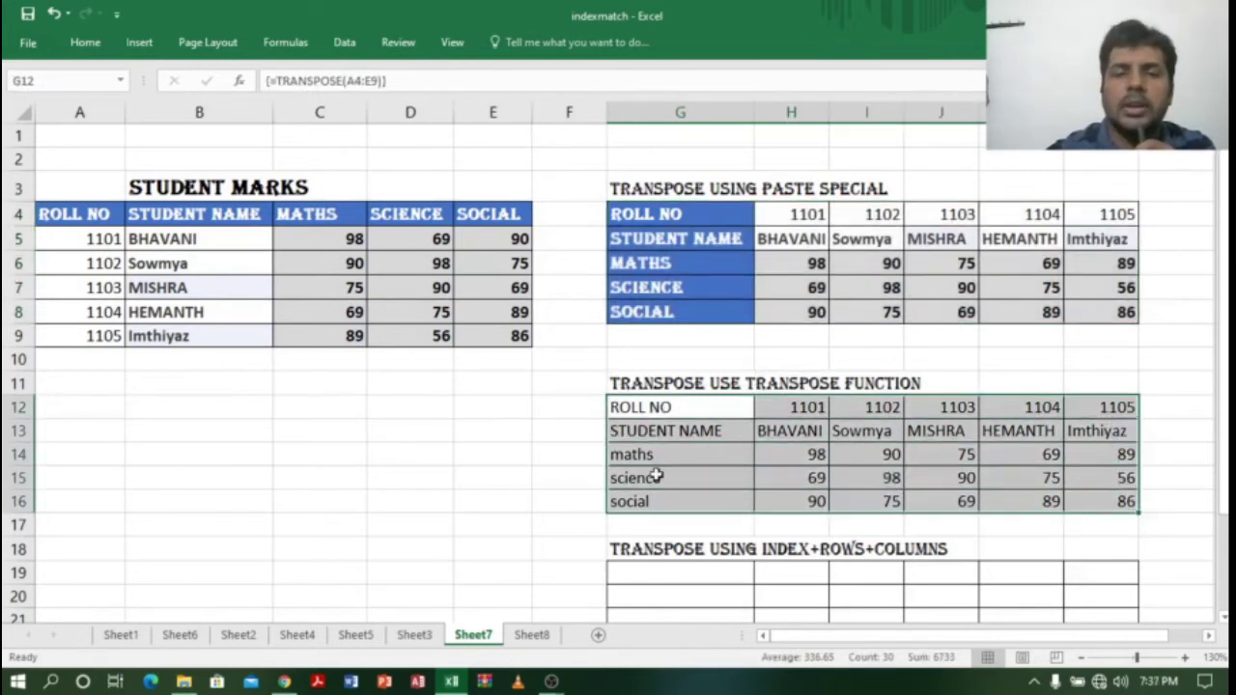
click(812, 455)
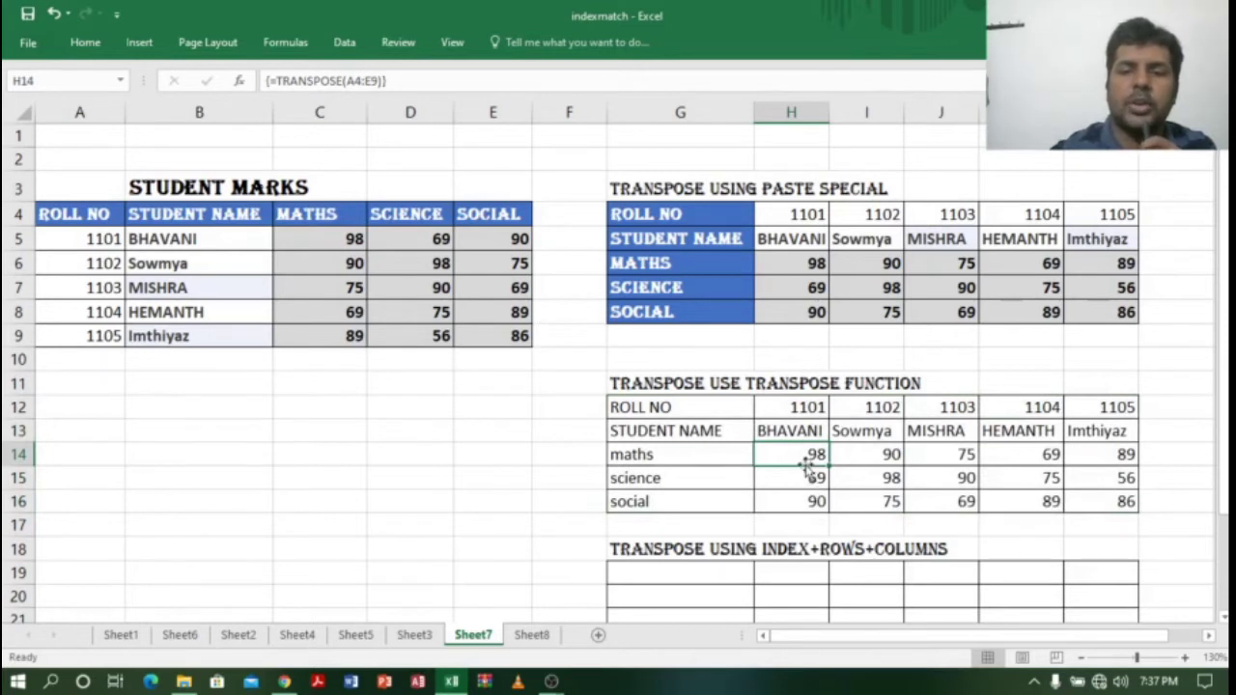
text(76)
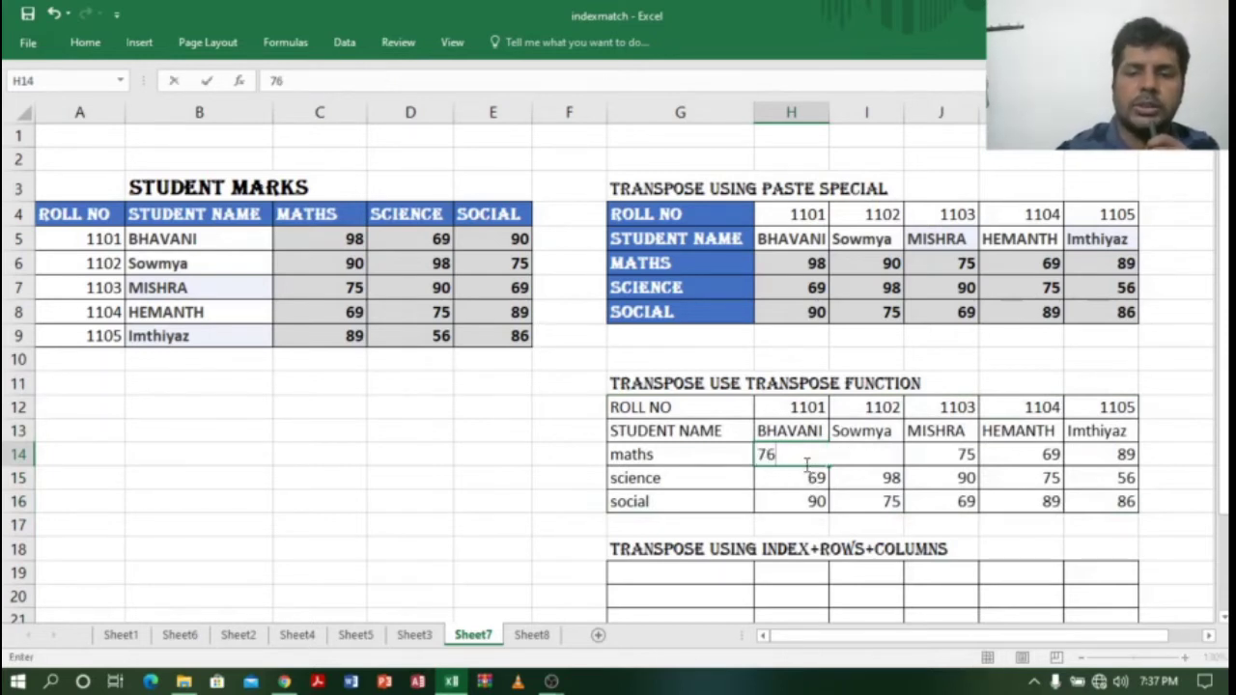
key(Return)
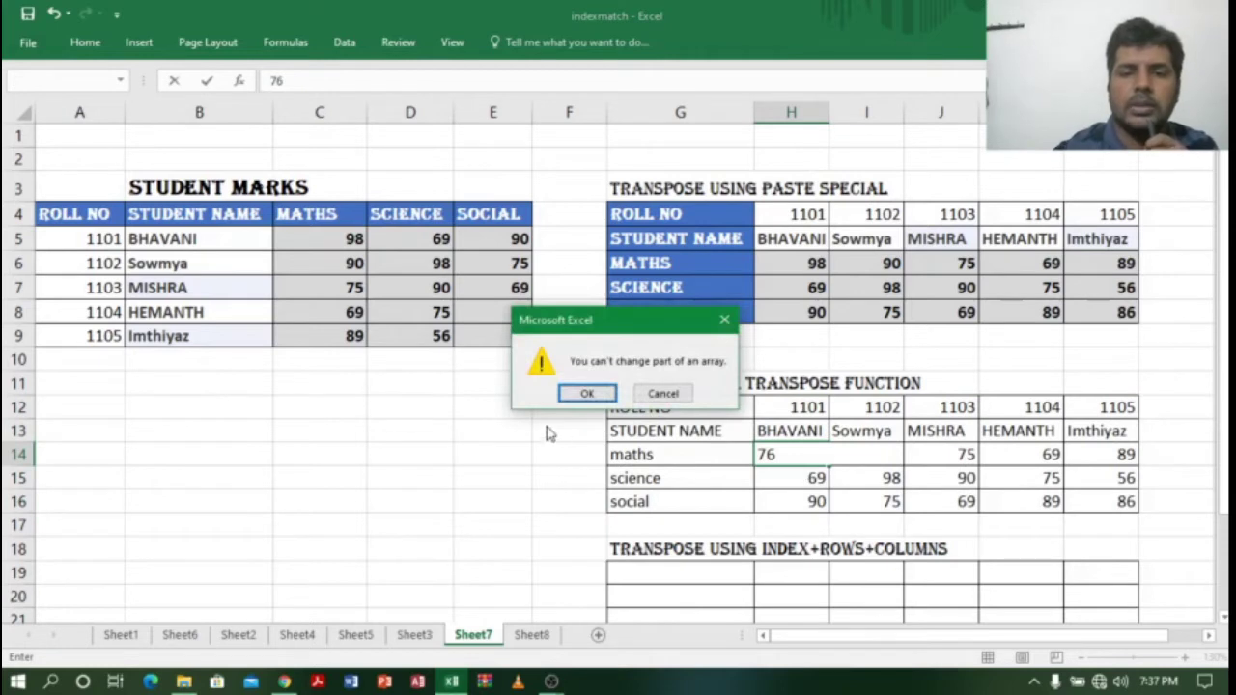
click(606, 394)
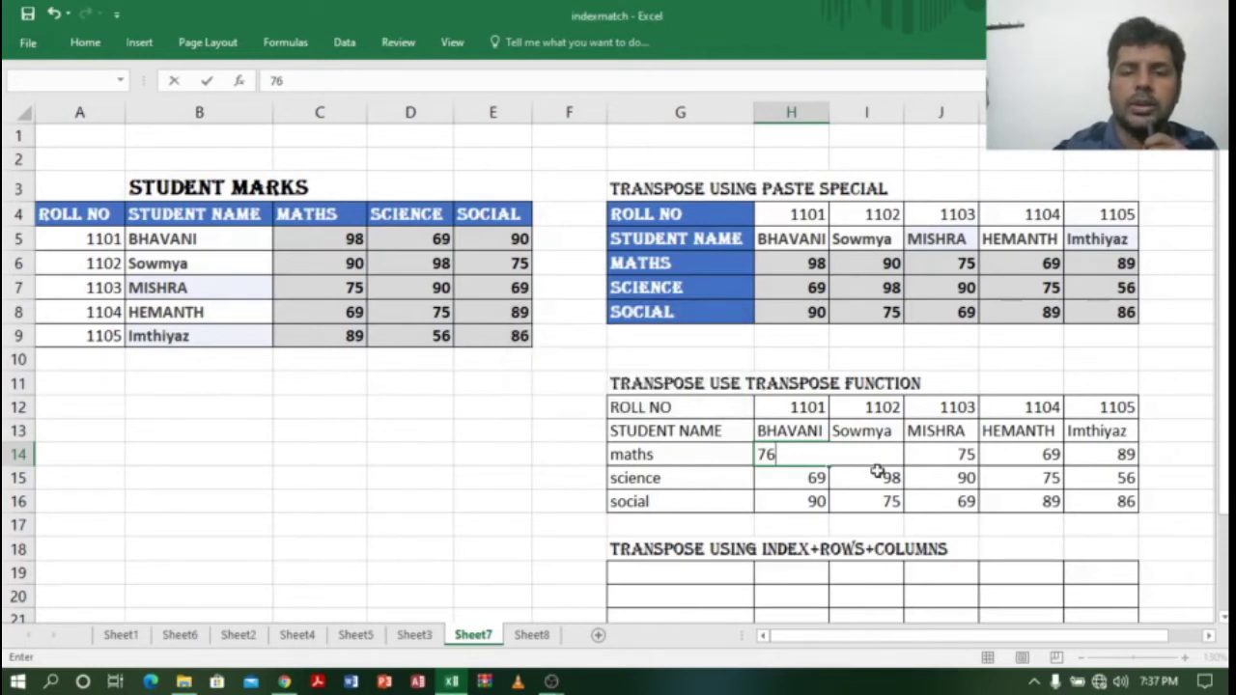
key(Return)
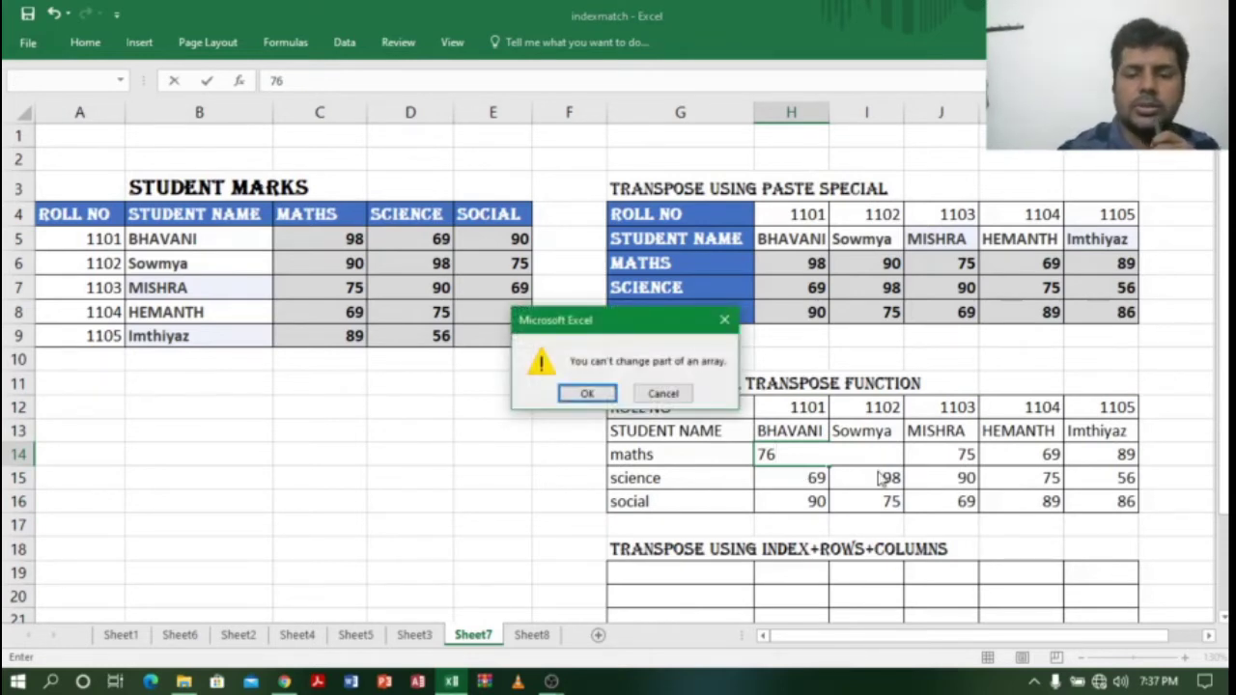
key(Return)
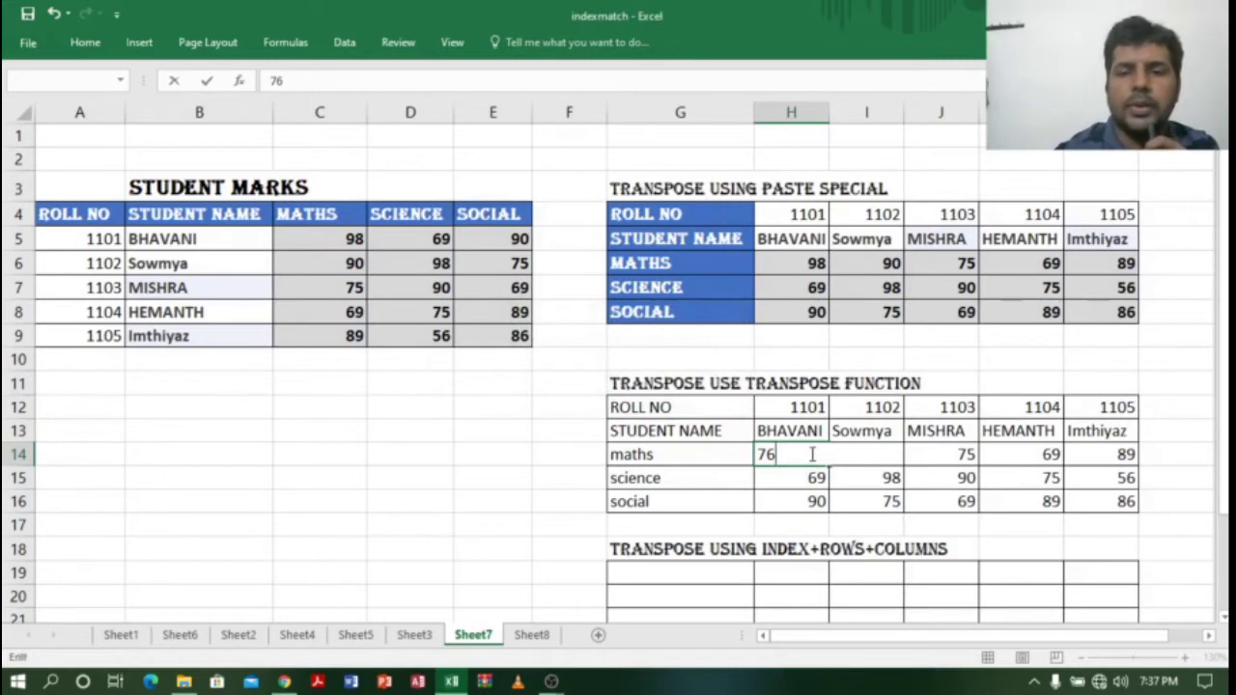
key(Return)
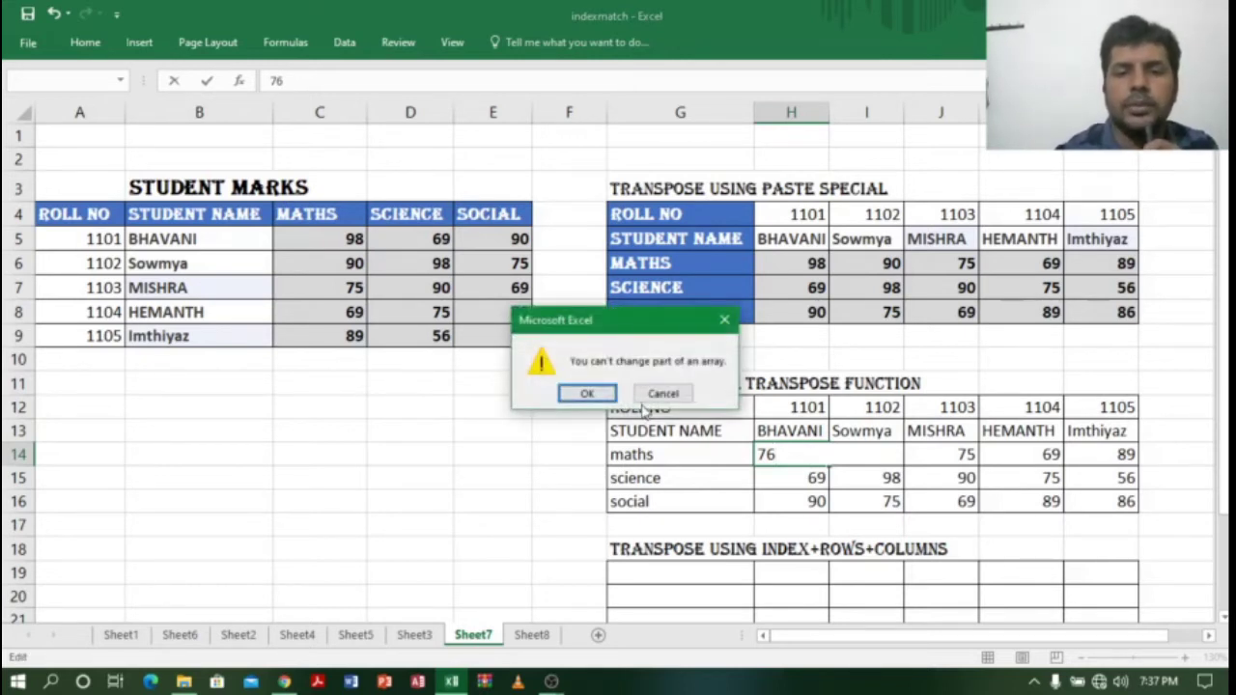
click(666, 394)
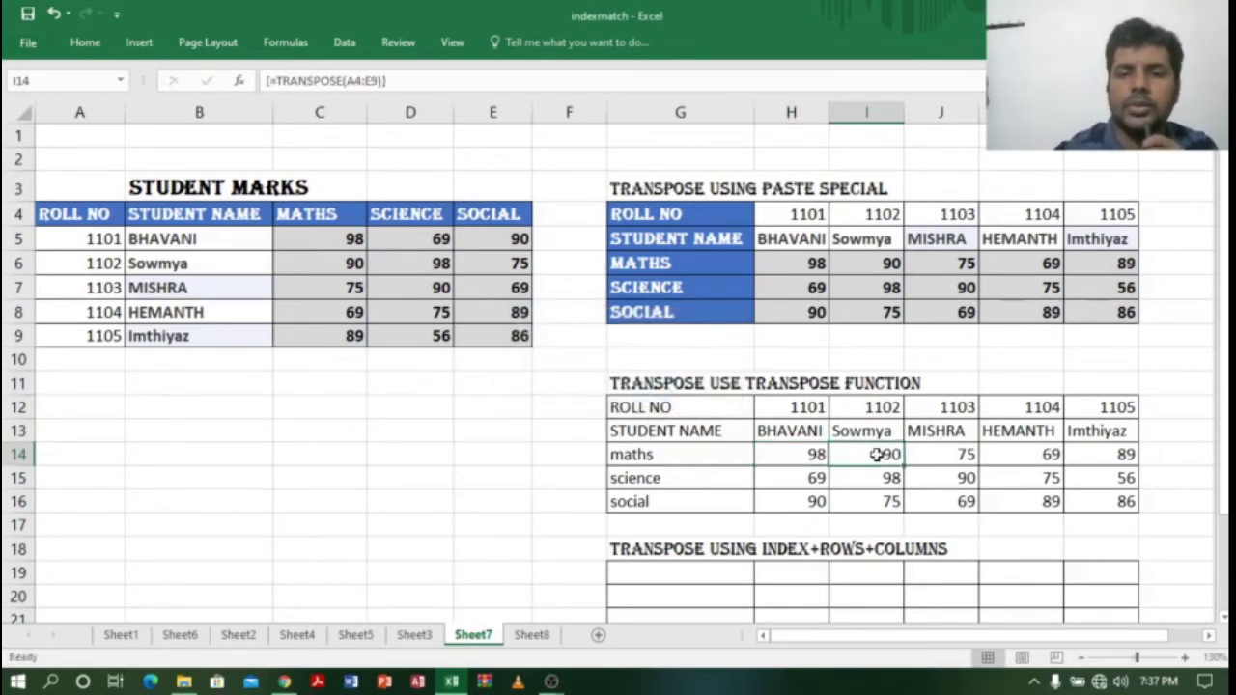
Step: Try to delete row 13, which crosses the TRANSPOSE array G12:L16
drag(686, 408, 1116, 499)
click(403, 473)
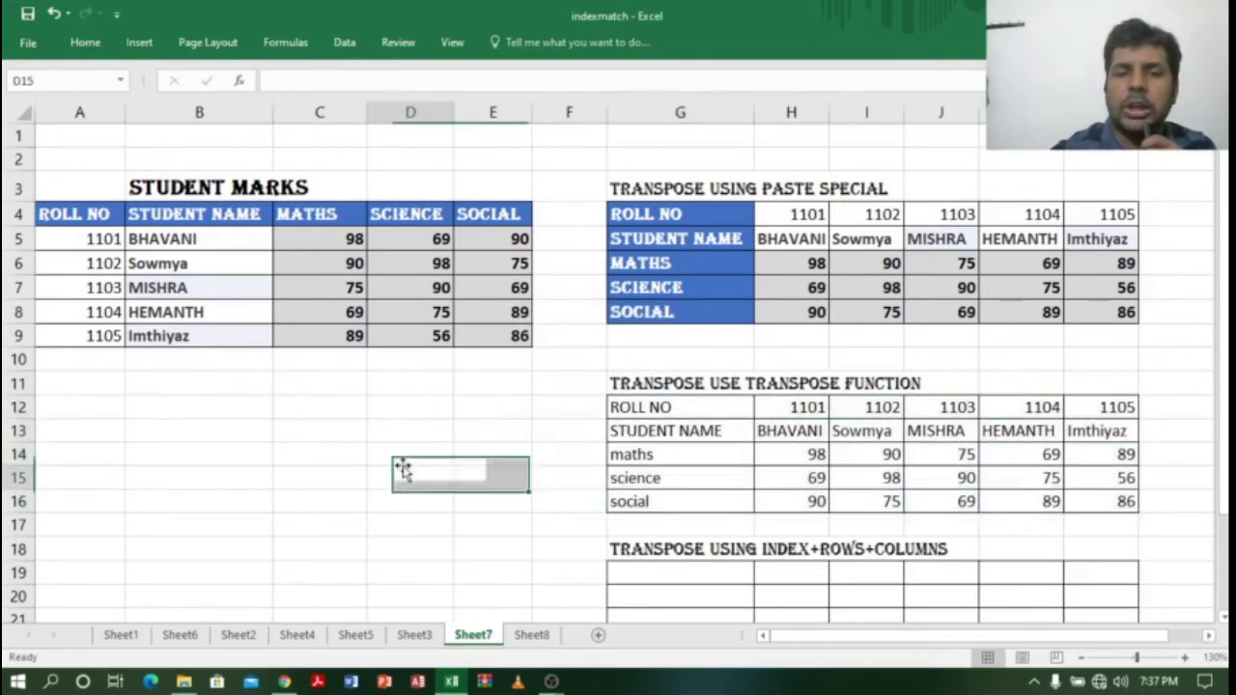
click(10, 430)
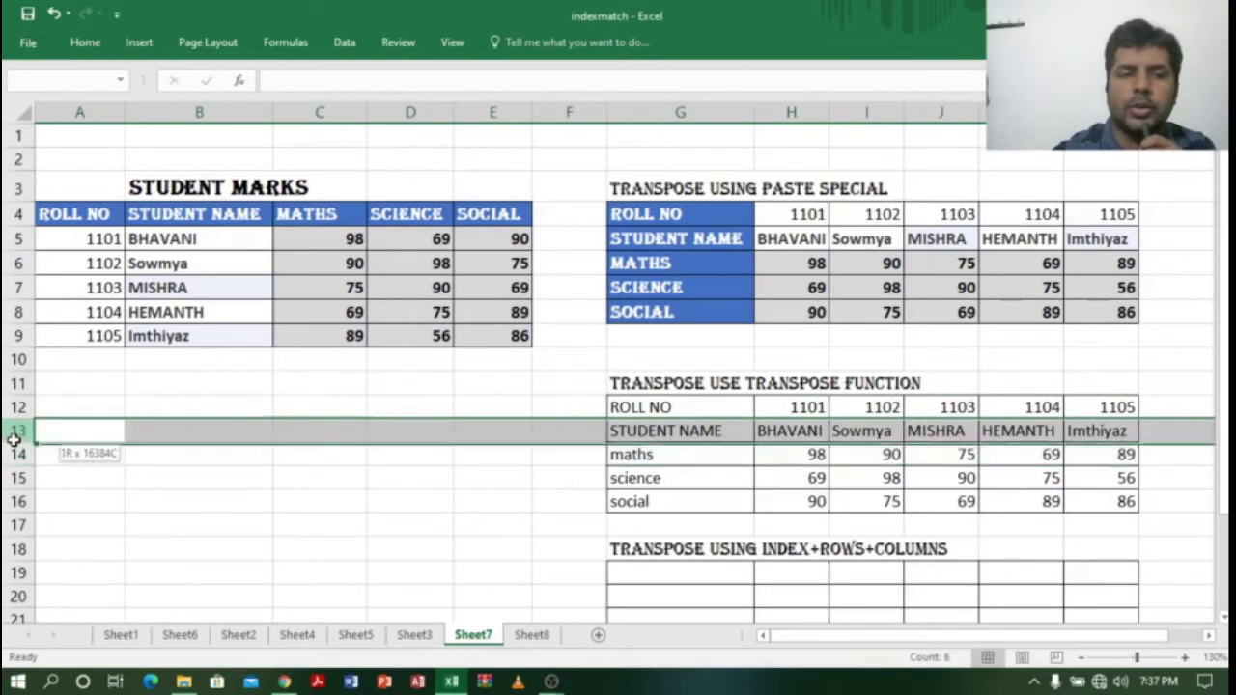
right_click(16, 436)
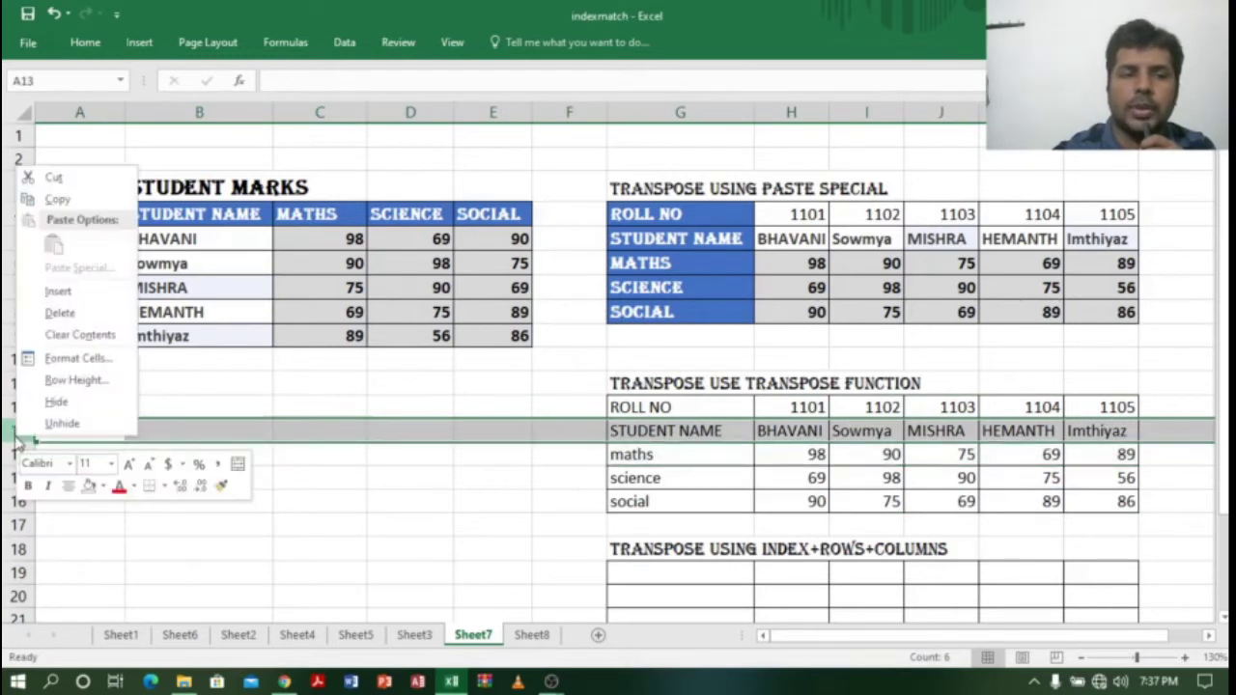
click(58, 312)
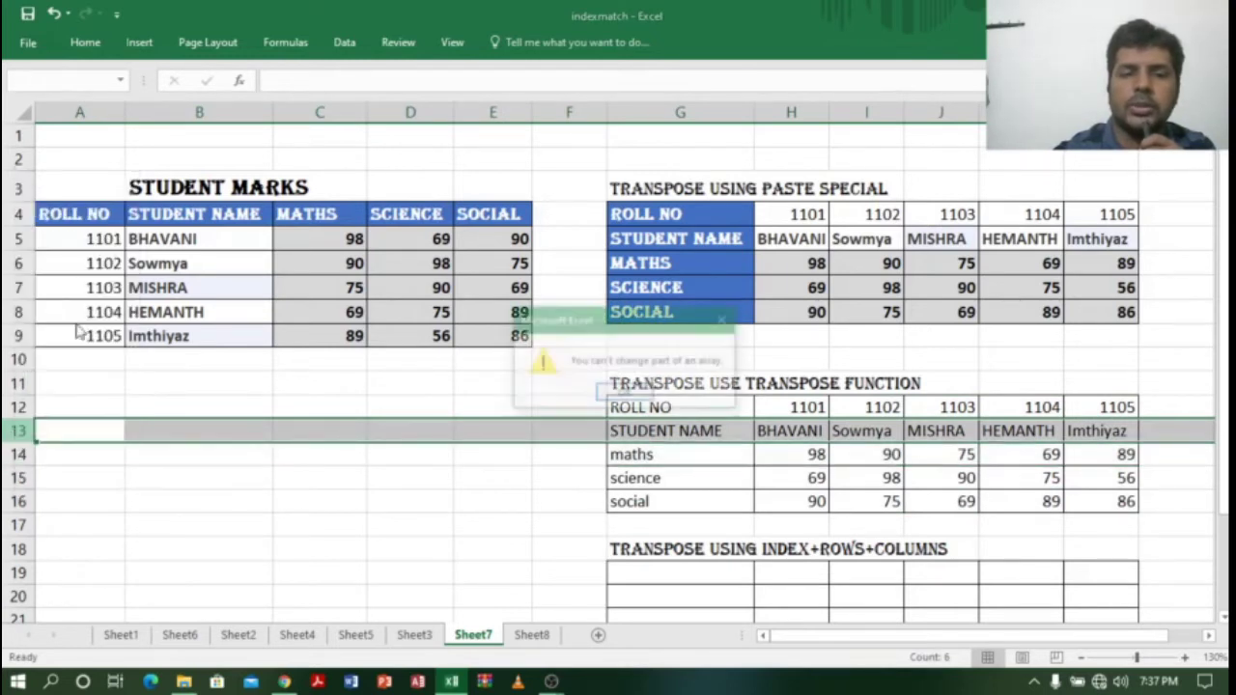
click(637, 394)
click(686, 473)
Step: Compare the TRANSPOSE result G12:L16 with the source table A4:E9, and look over the empty INDEX+ROWS+COLUMNS grid from G19
drag(688, 410, 1123, 500)
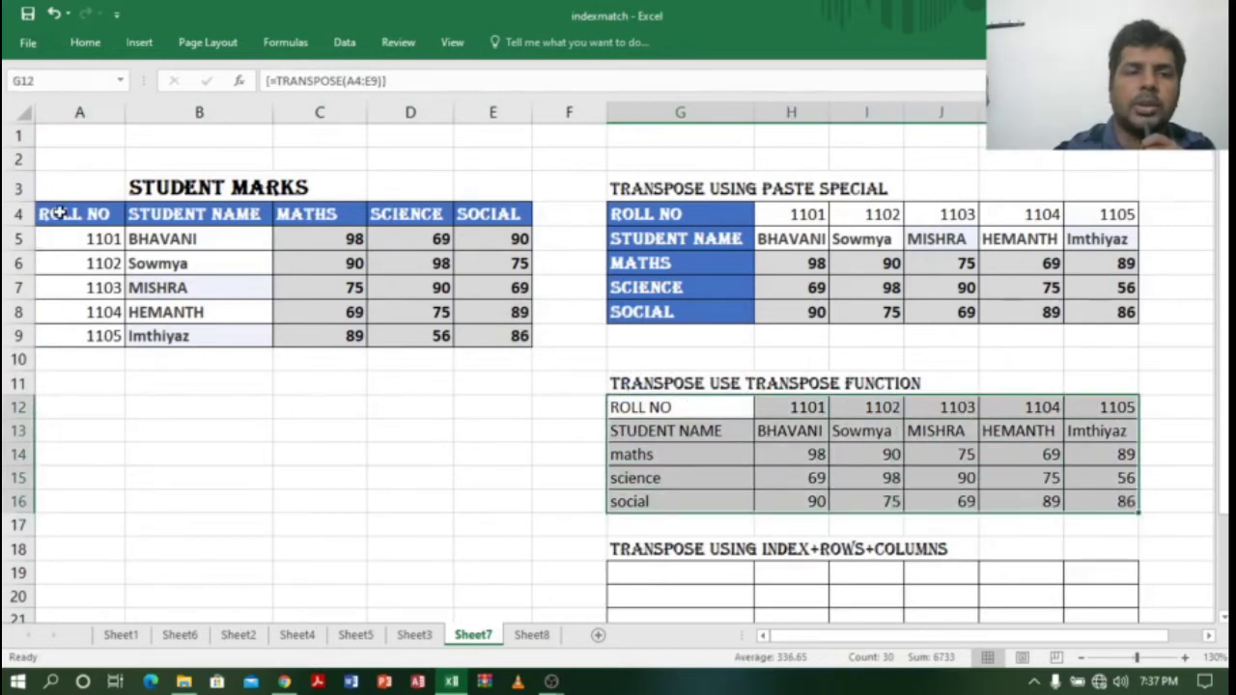
drag(60, 213, 472, 340)
drag(639, 404, 1089, 497)
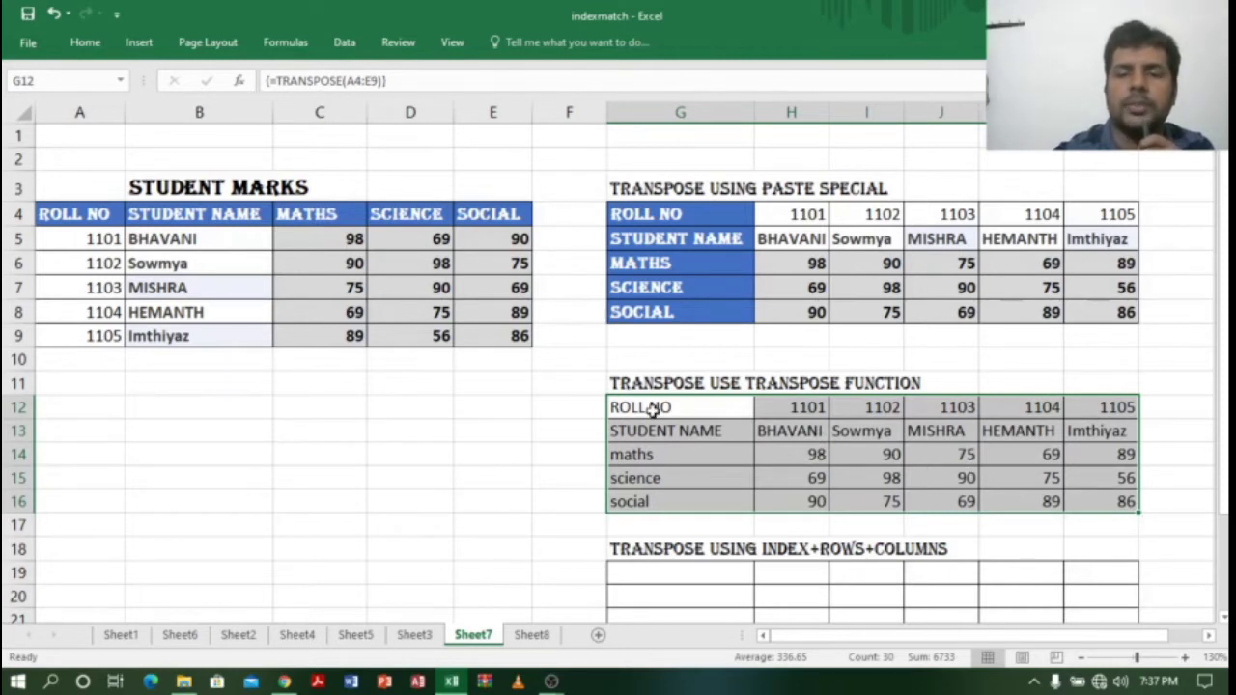
drag(1224, 518, 1224, 538)
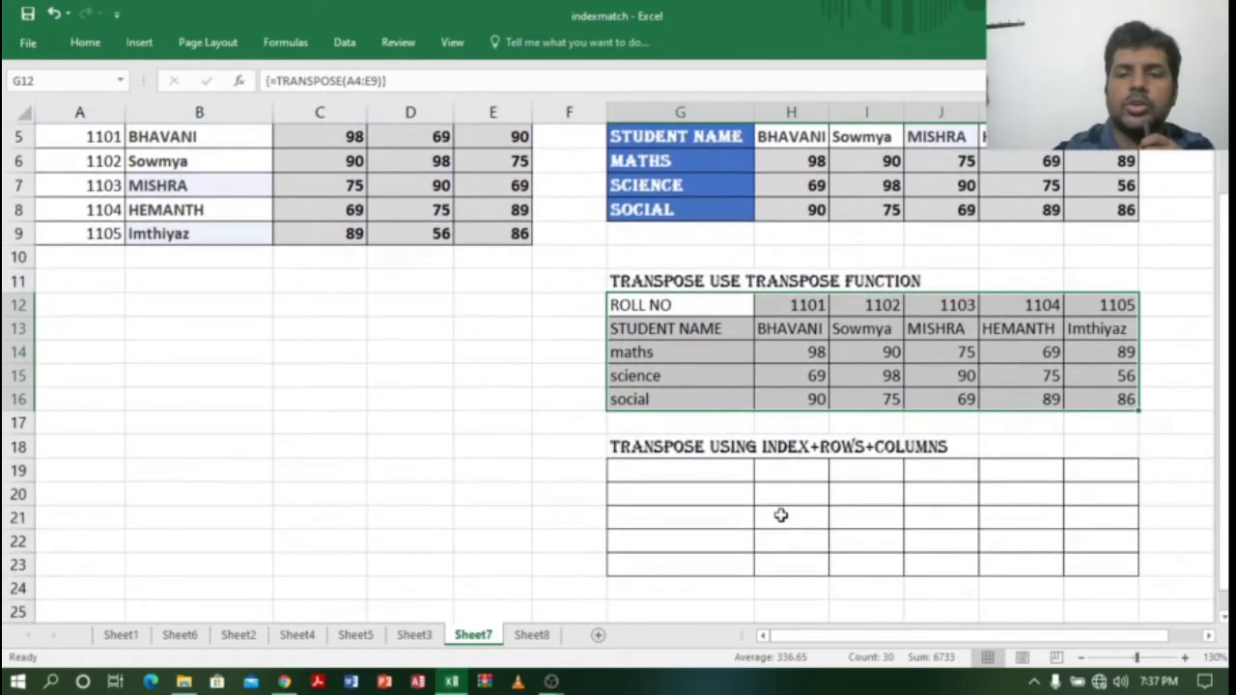
drag(1224, 475, 1224, 463)
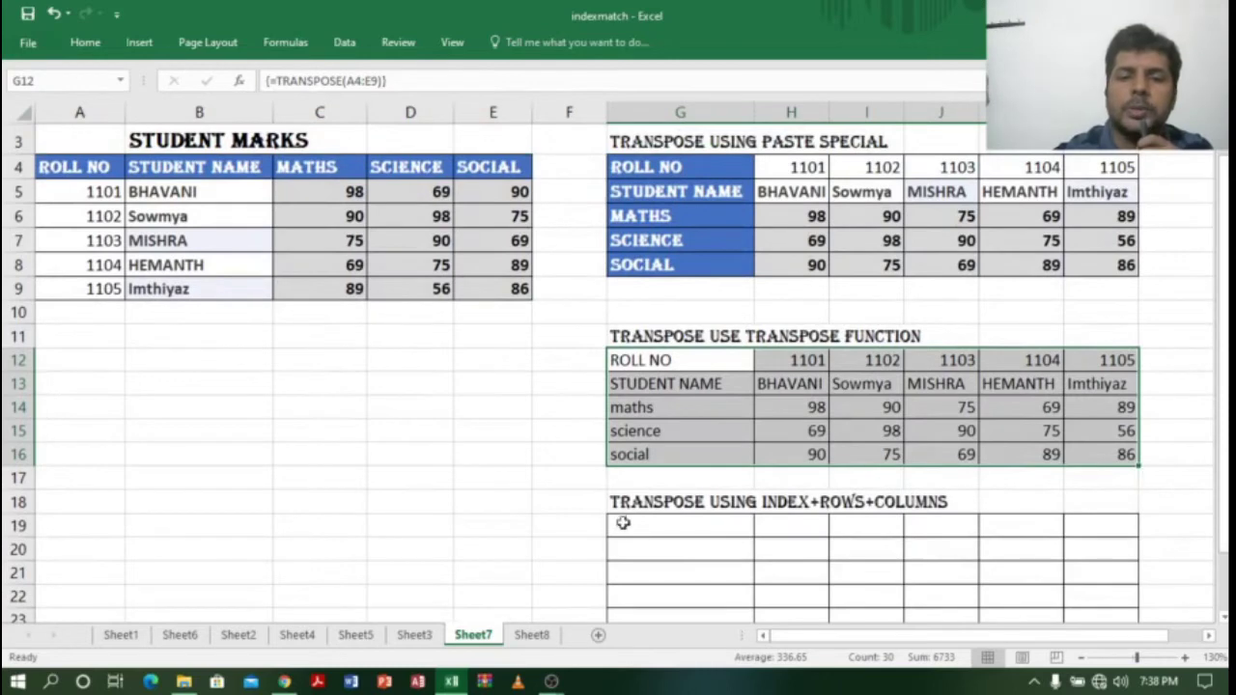
click(651, 522)
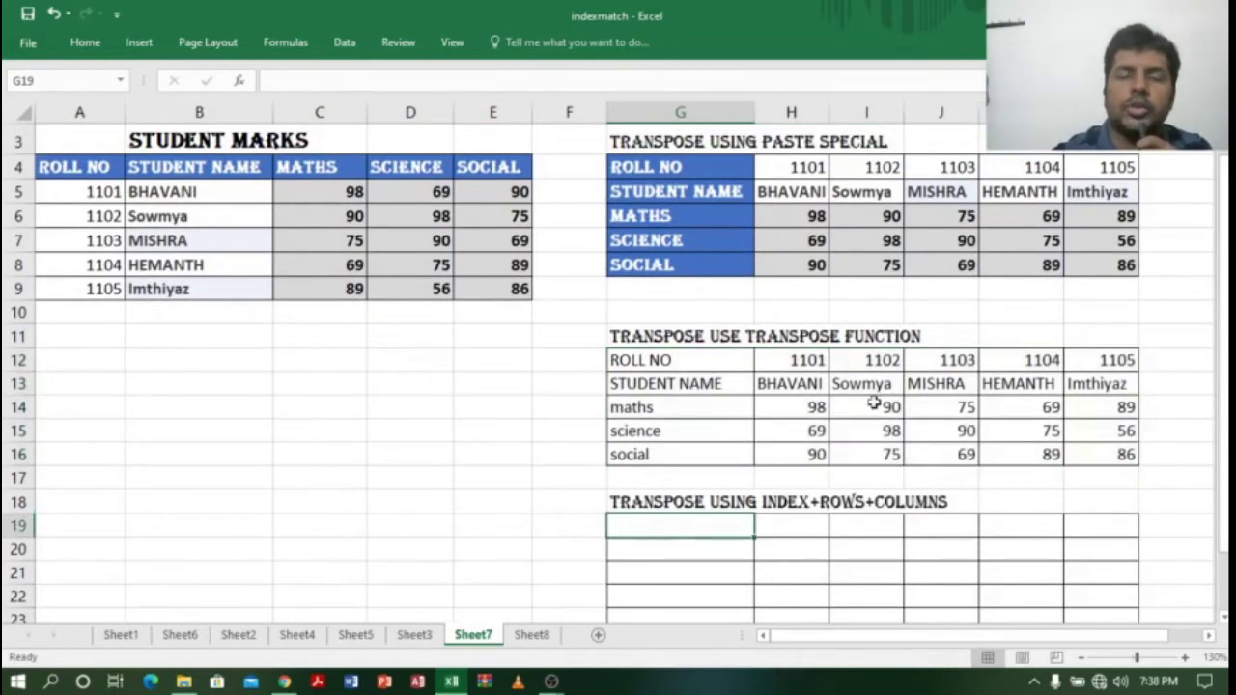
drag(1224, 360, 1224, 354)
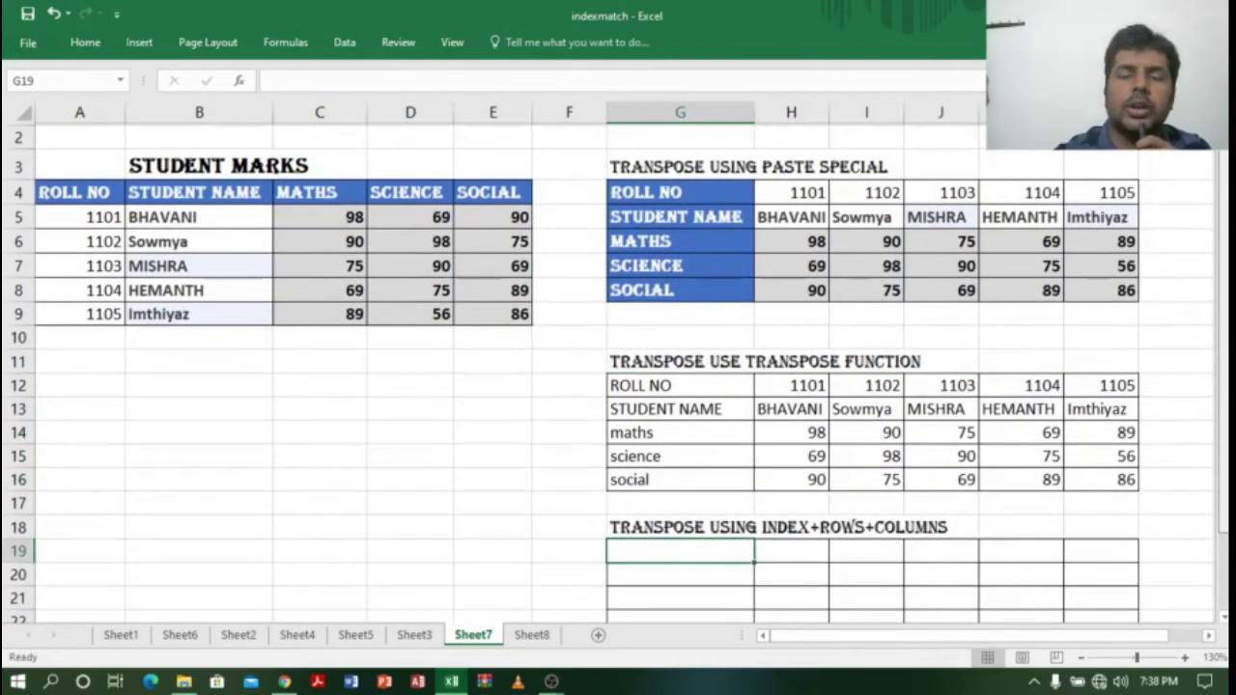
Step: Start an INDEX formula in A13 with the Student Marks table as the absolute array $A$4:$E$9
click(69, 409)
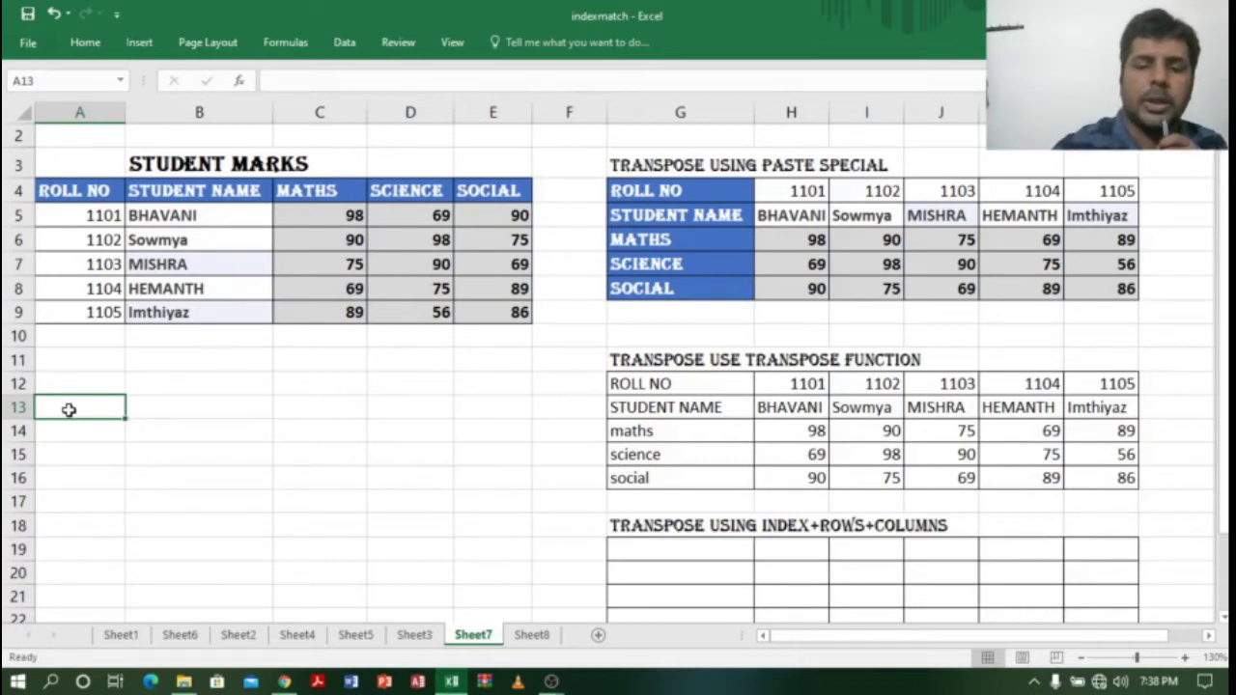
text(=)
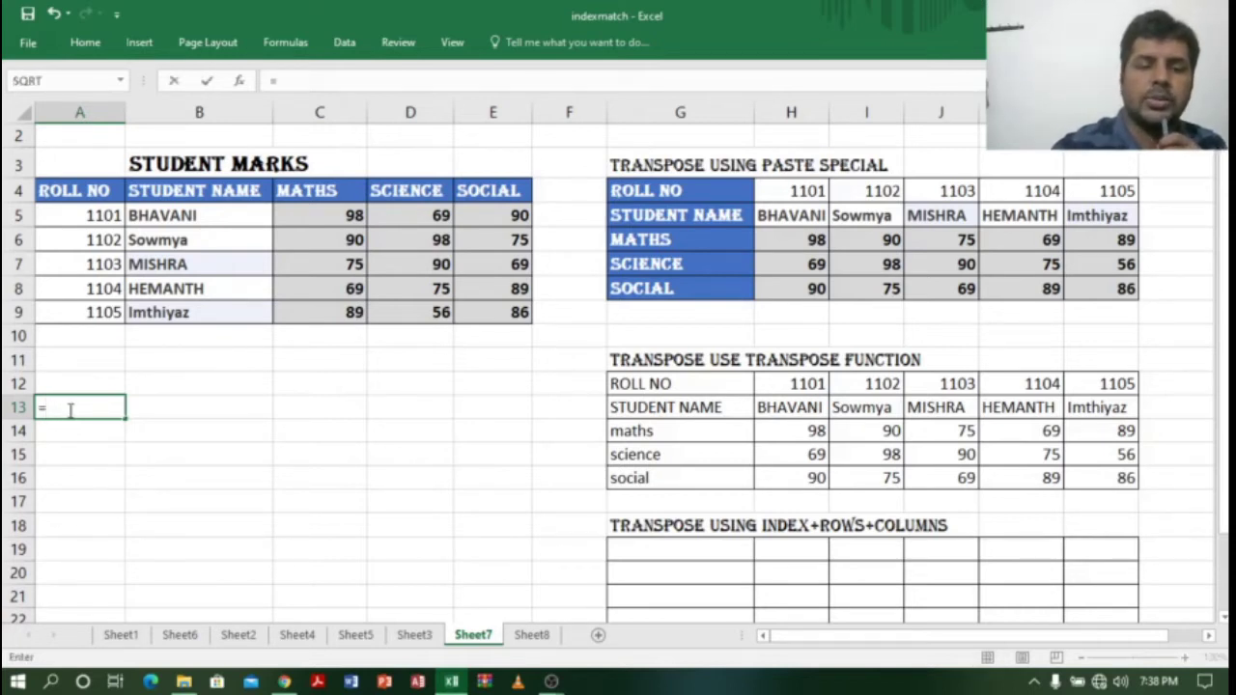
text(inde)
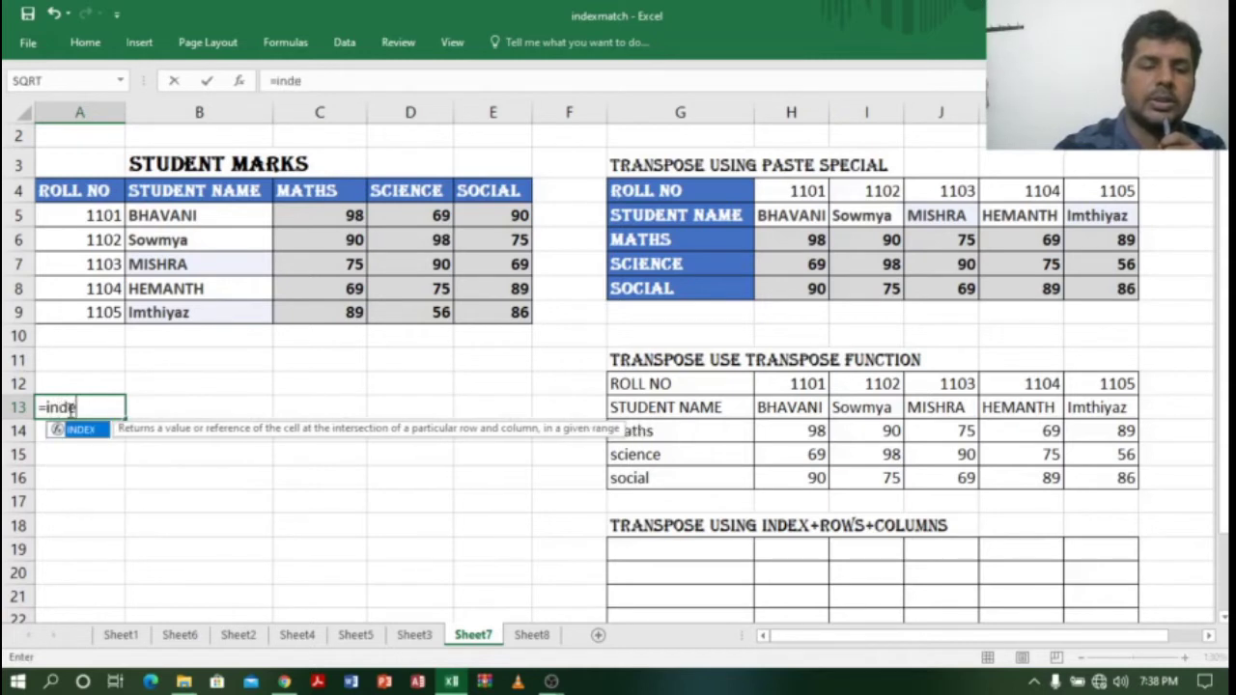
text(x()
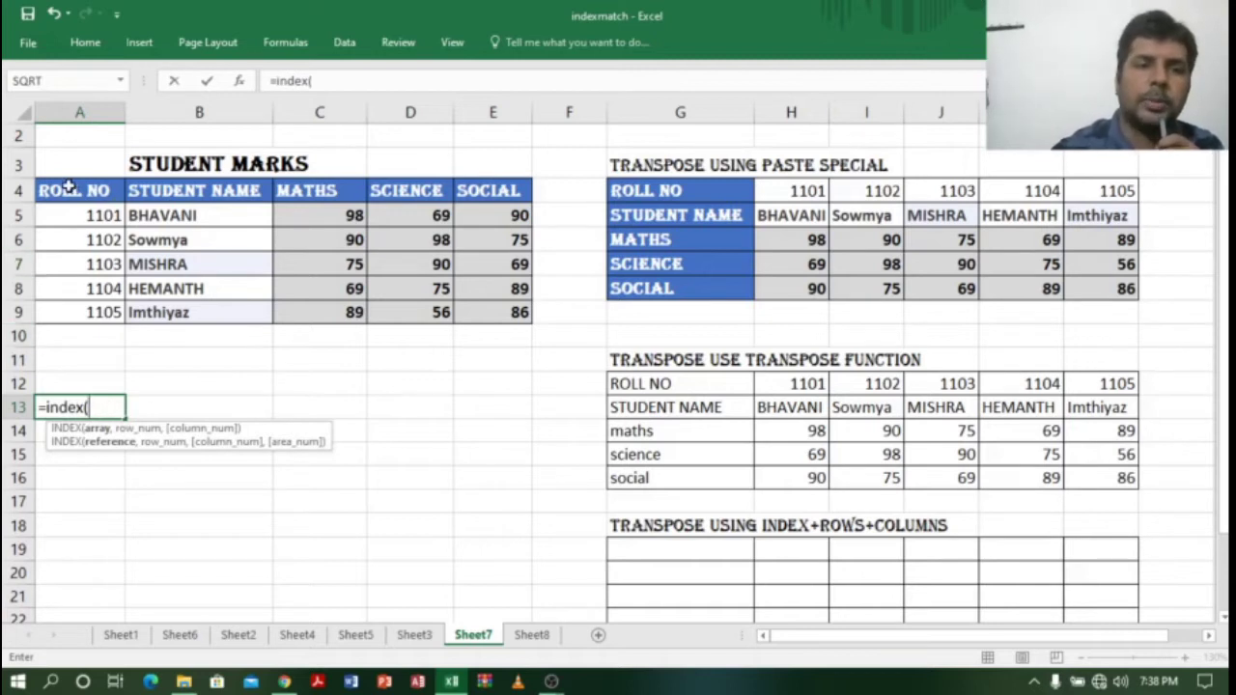
drag(67, 191, 519, 311)
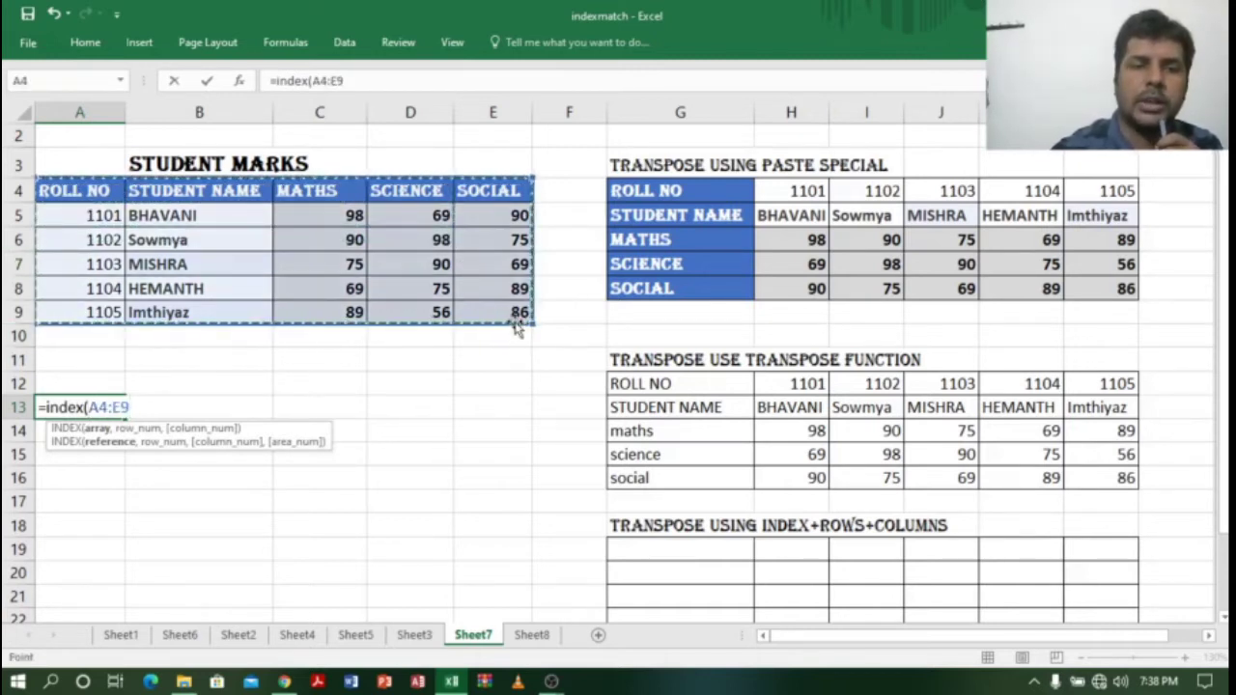
drag(123, 407, 92, 408)
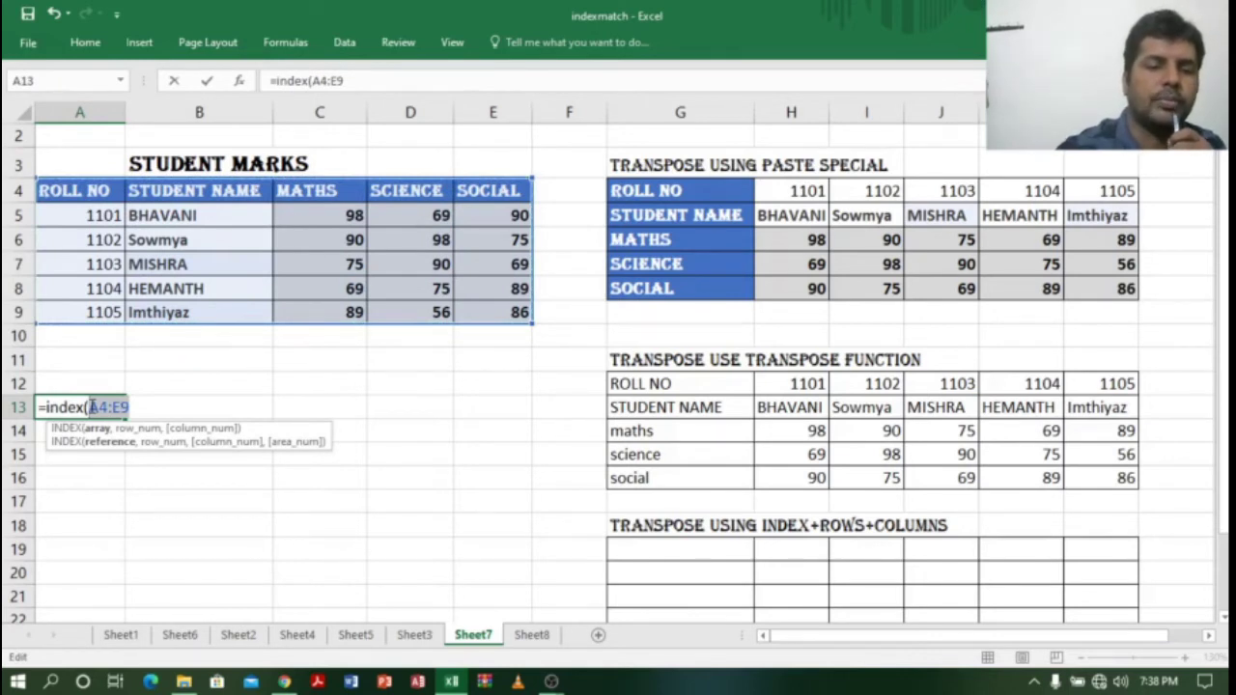
key(F4)
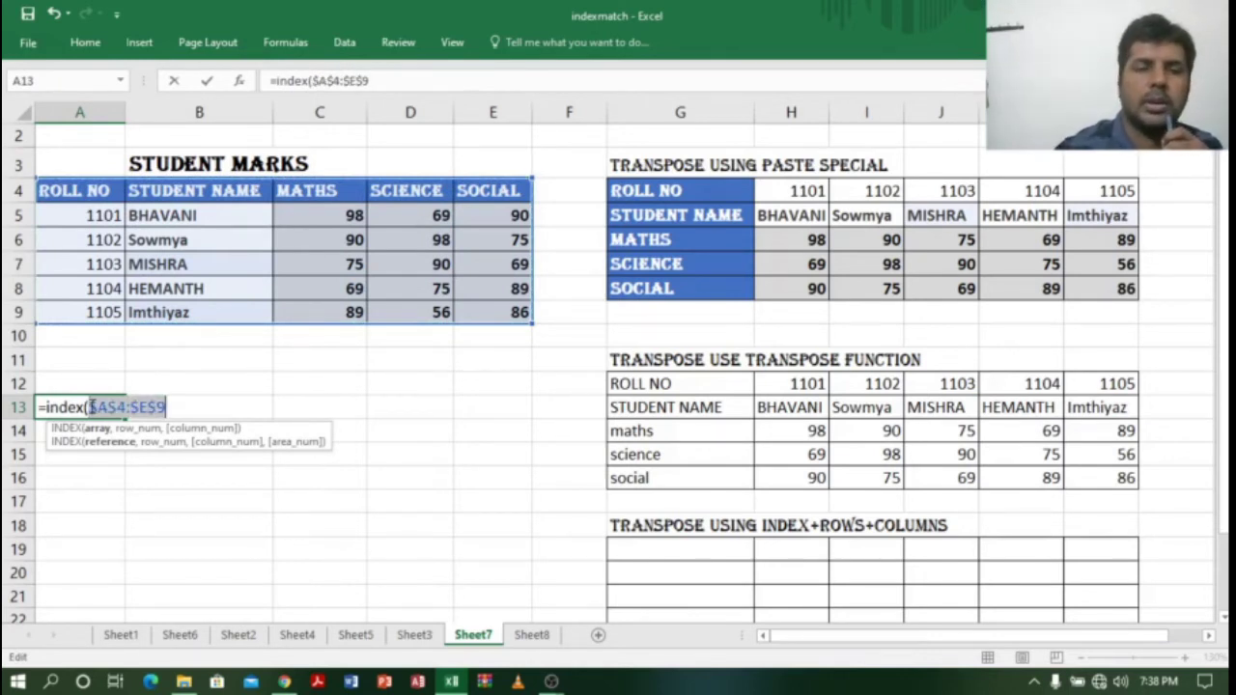
key(End)
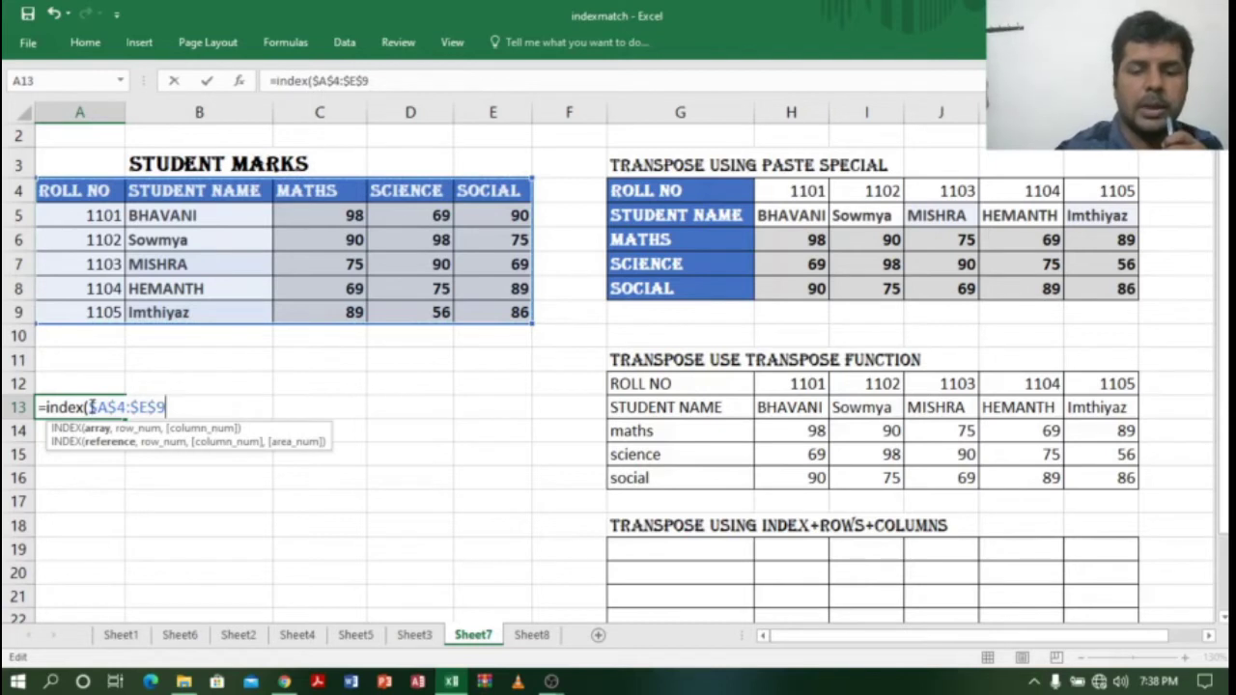
text(,)
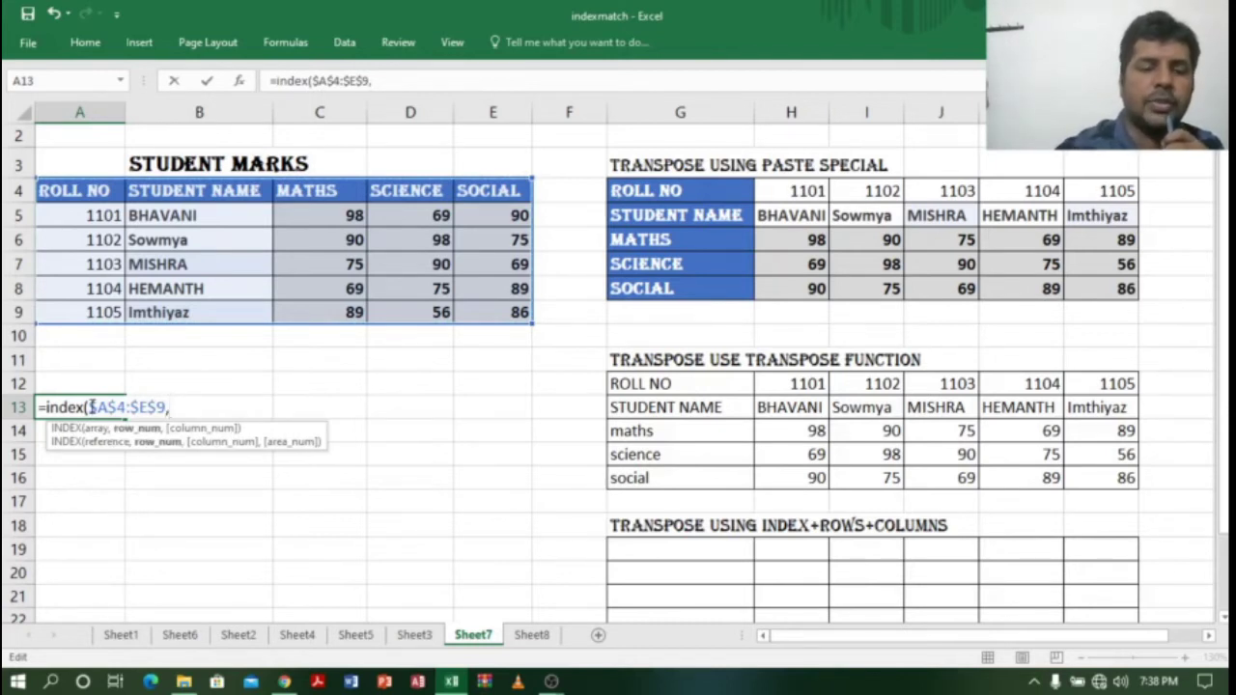
Step: Add ROWS($A$4:A4) as the row number argument of the INDEX formula in A13, locking only the first A4 reference
text(rows)
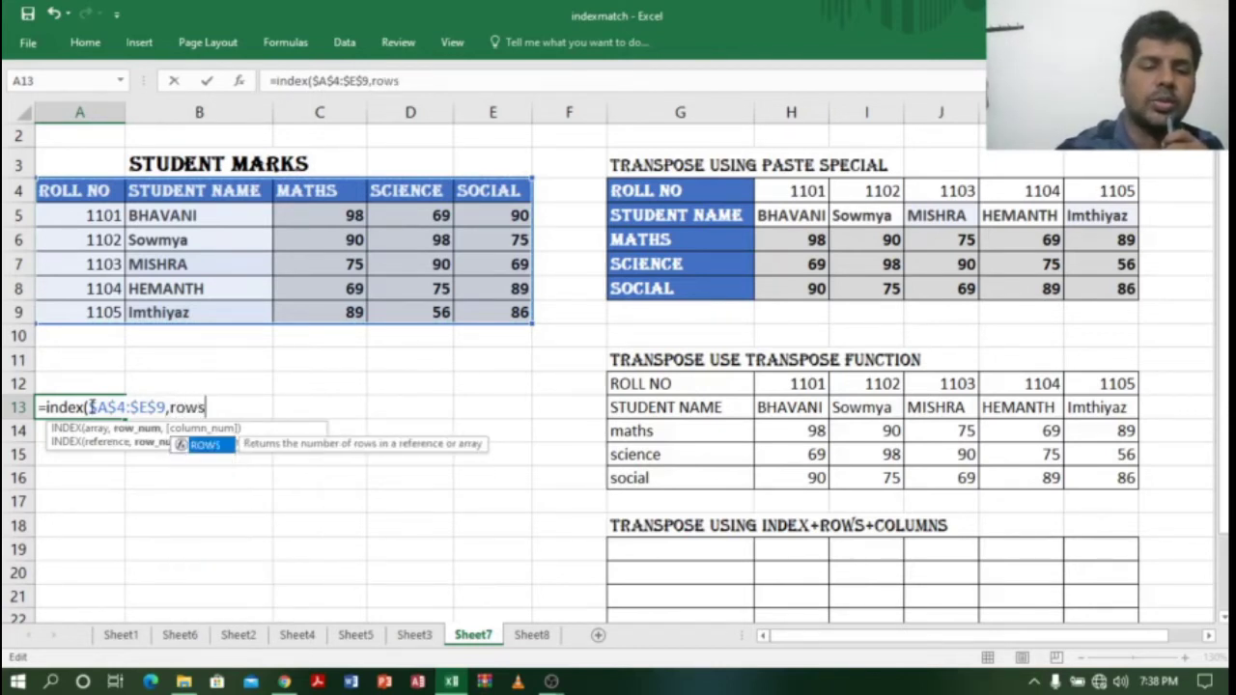
text(()
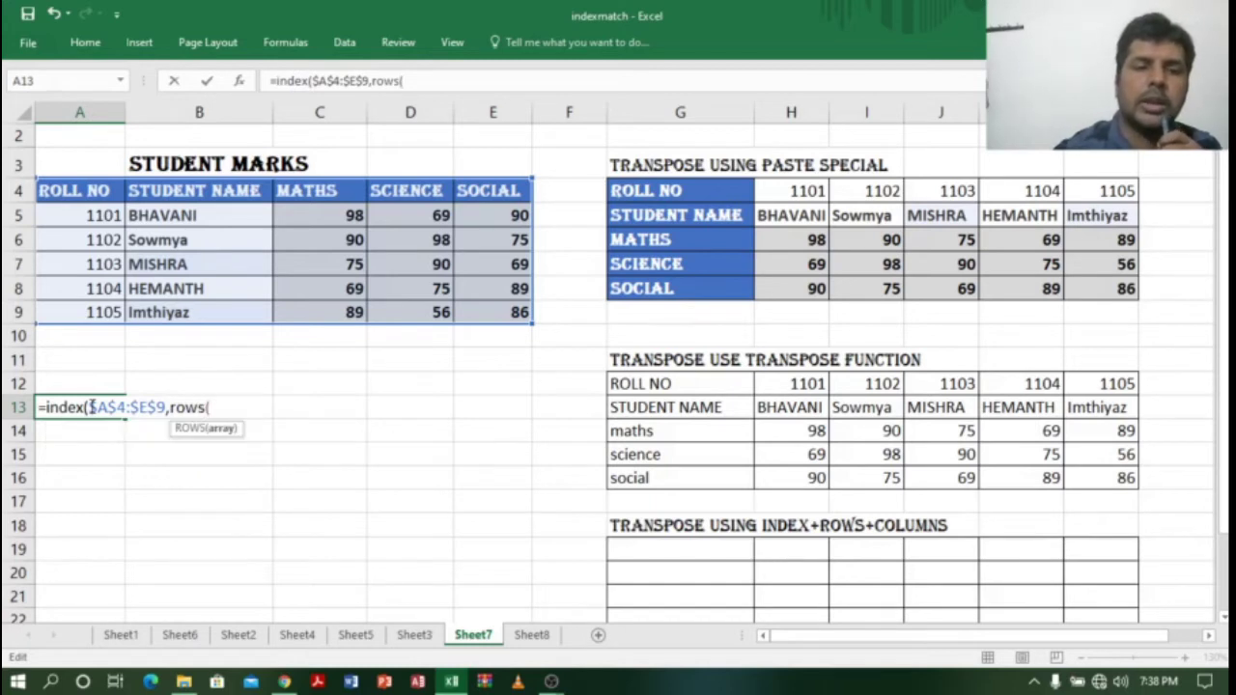
click(87, 192)
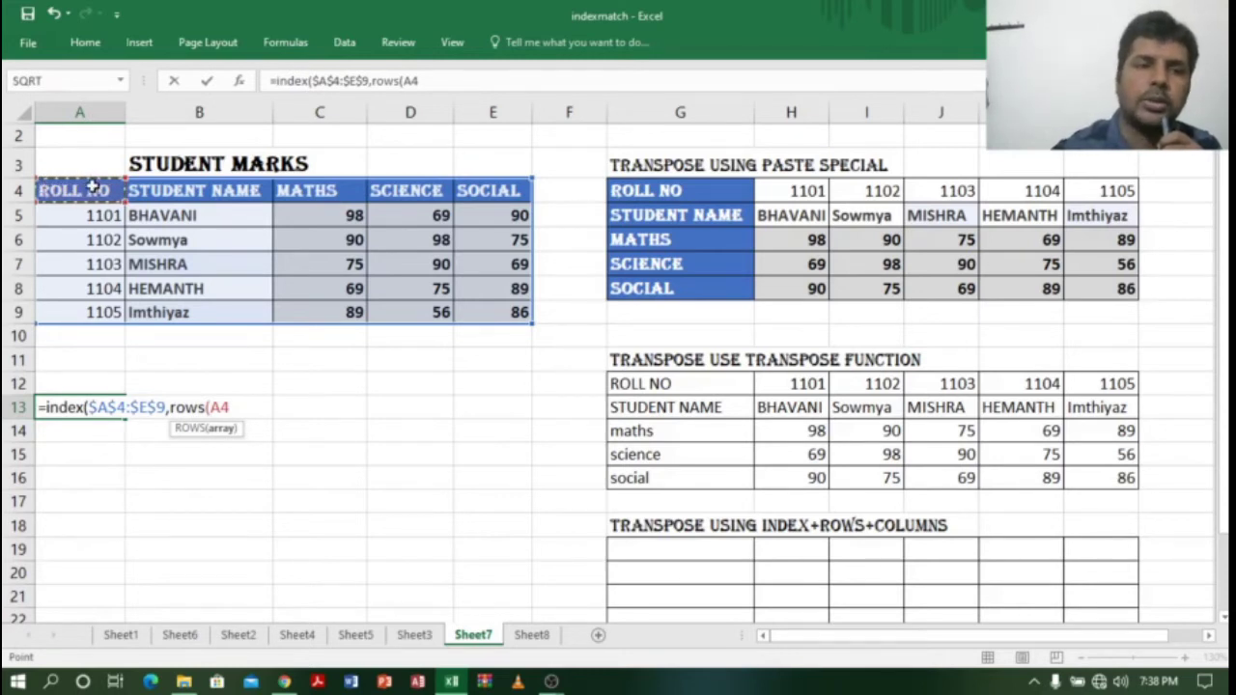
key(F8)
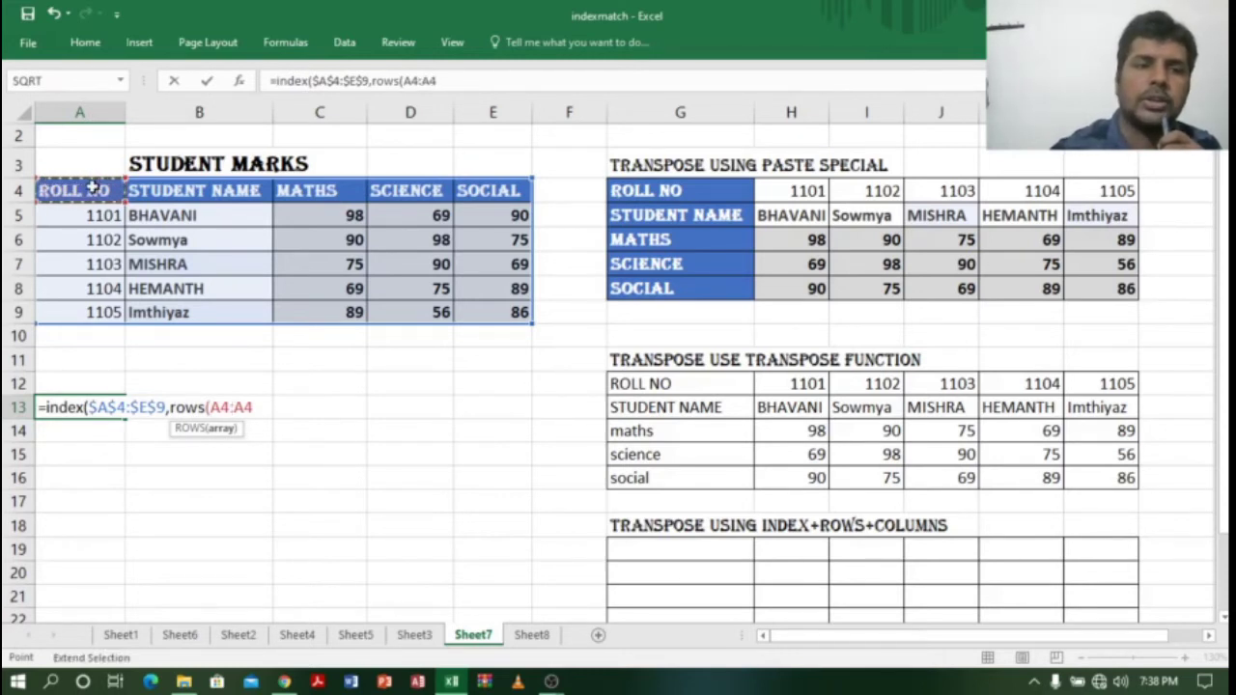
click(218, 407)
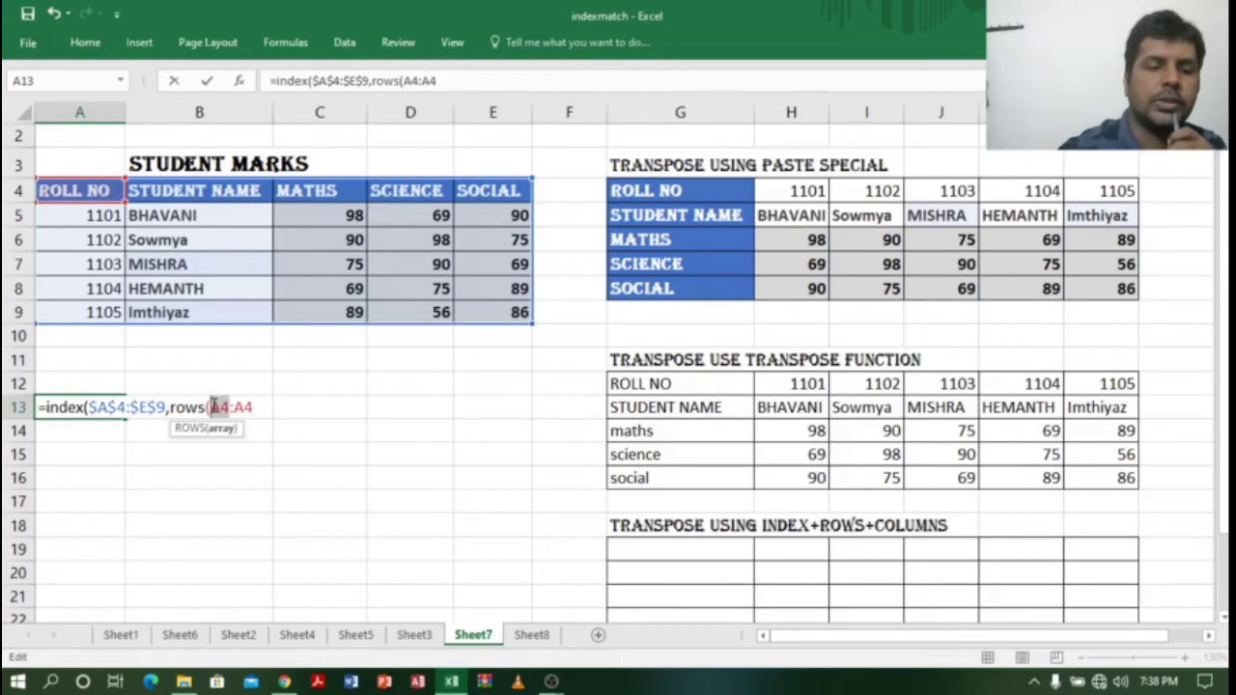
click(214, 406)
key(F4)
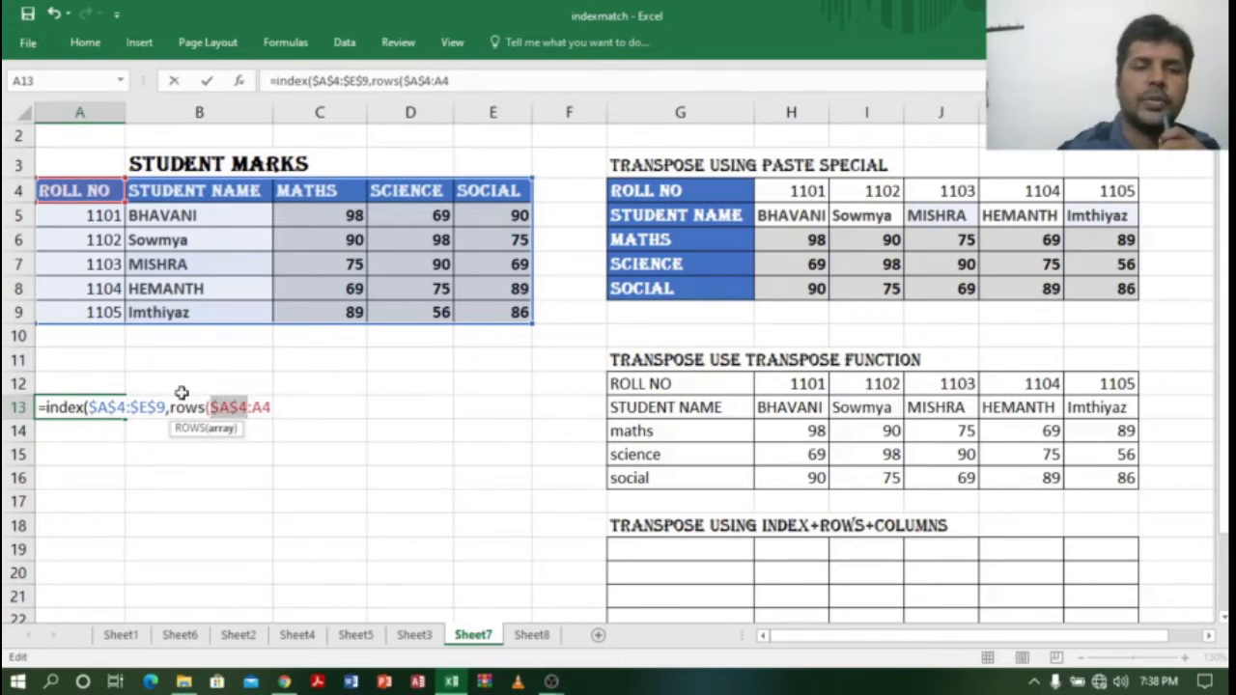
text())
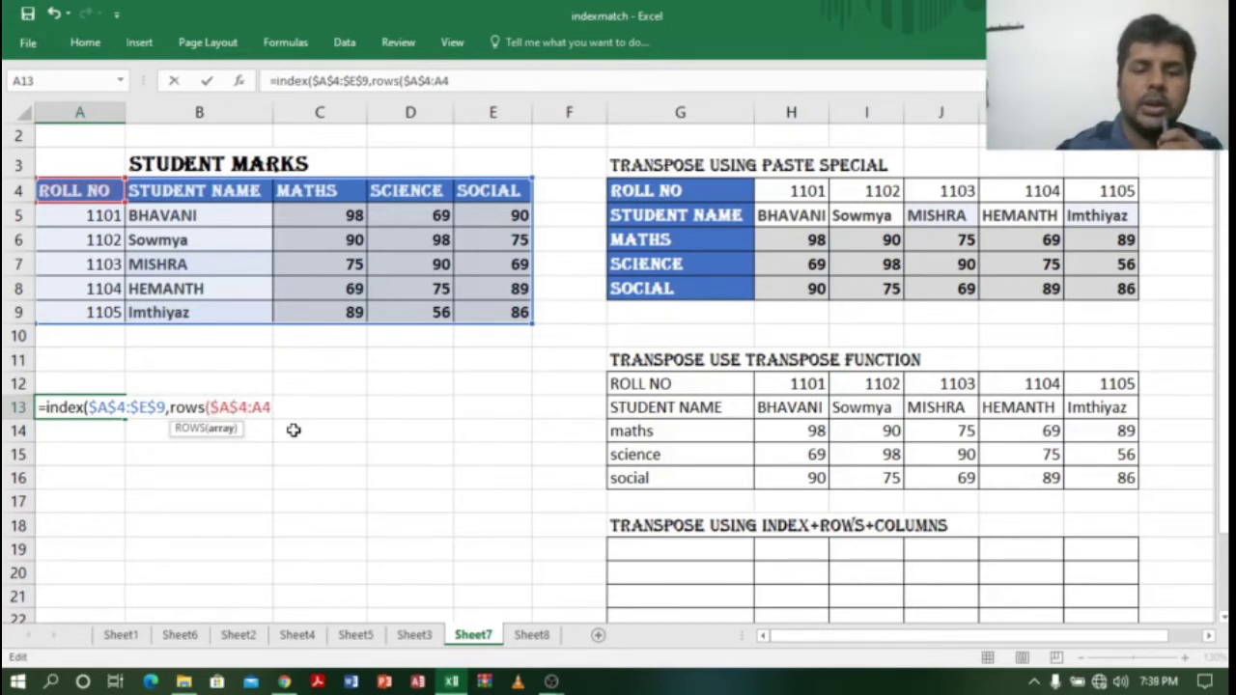
text(,)
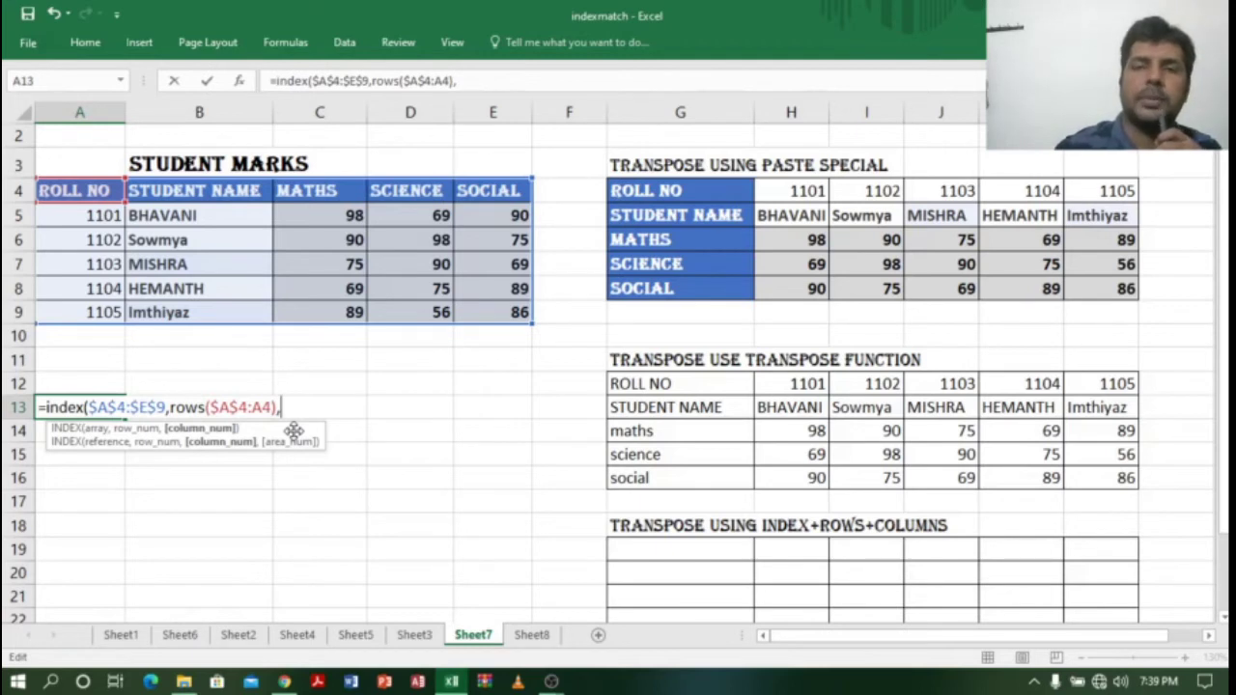
Step: Complete the A13 INDEX formula with COLUMNS($A$4:A4) as the column number argument, locking only the first A4 reference
text(c)
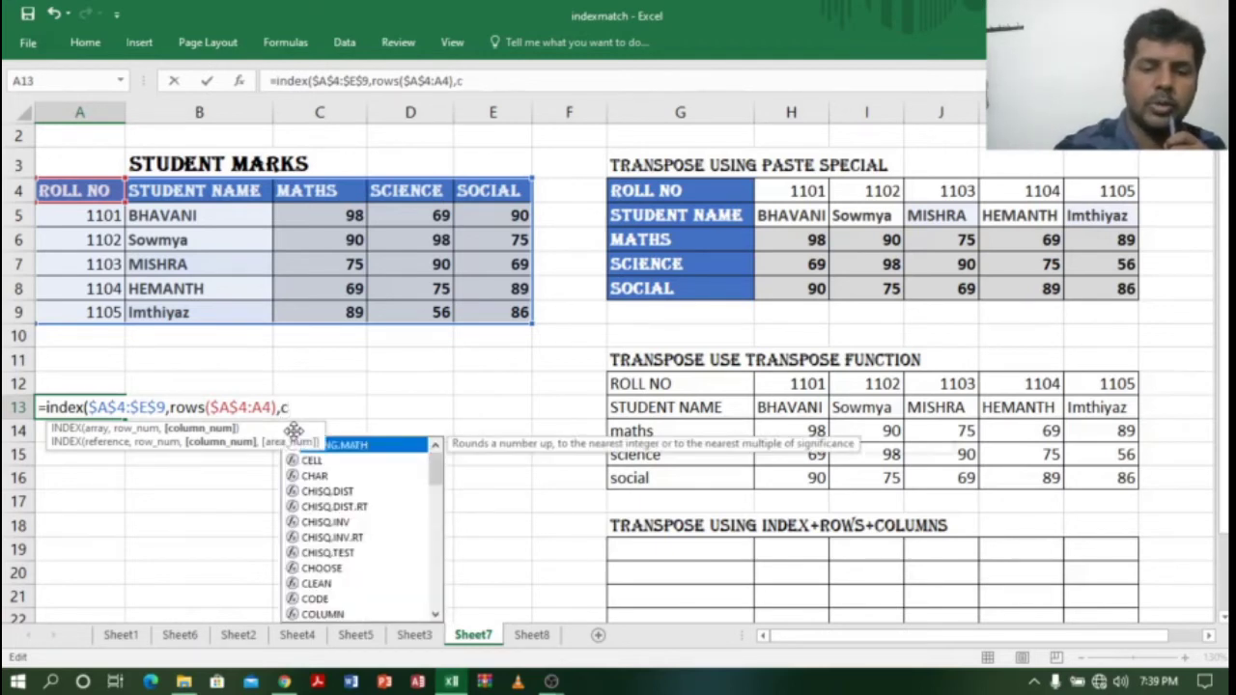
text(olumns)
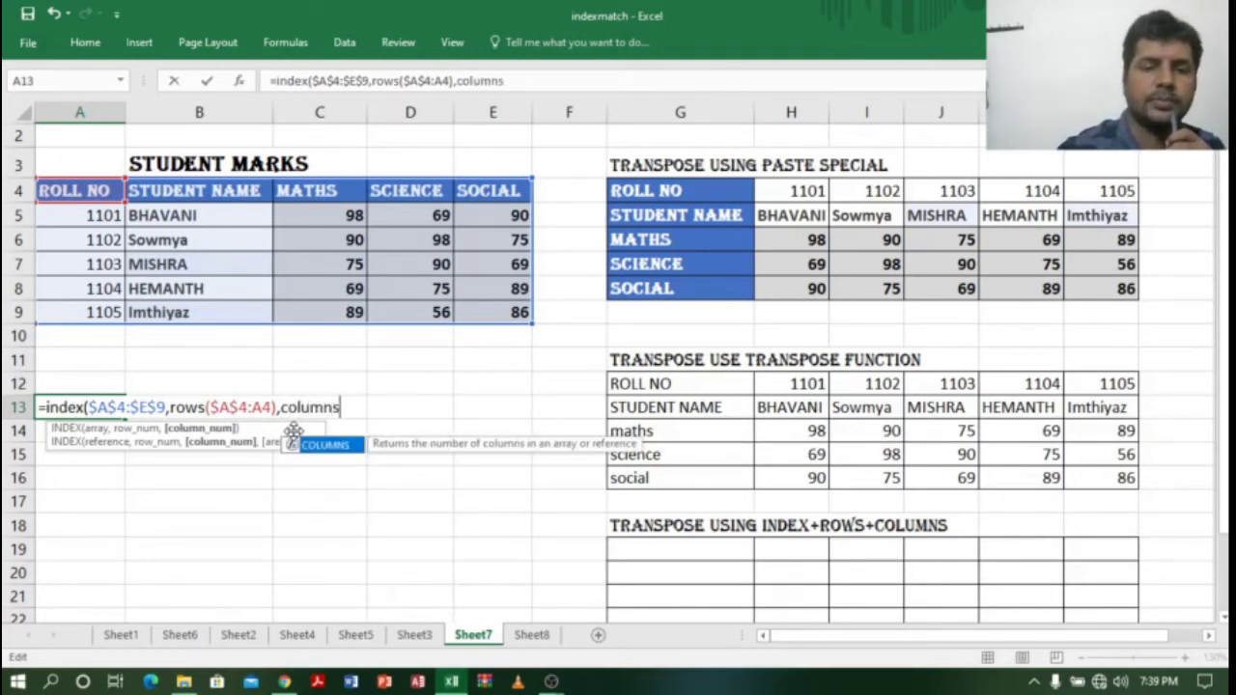
text(()
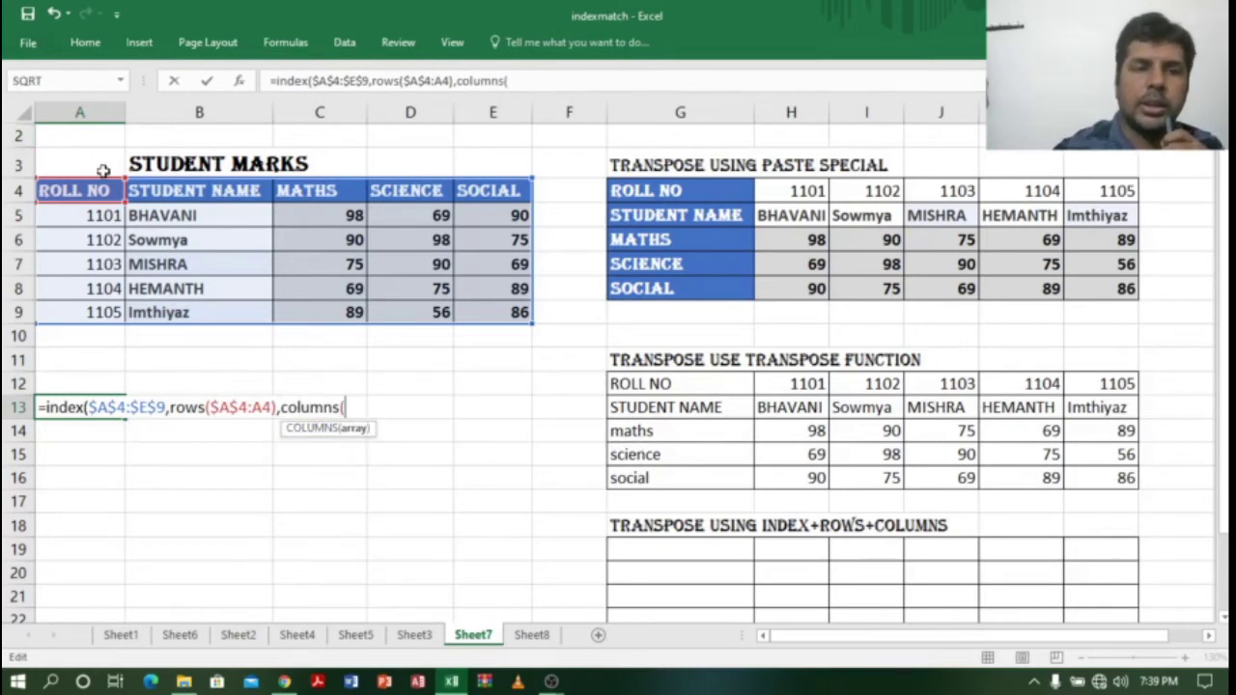
click(92, 191)
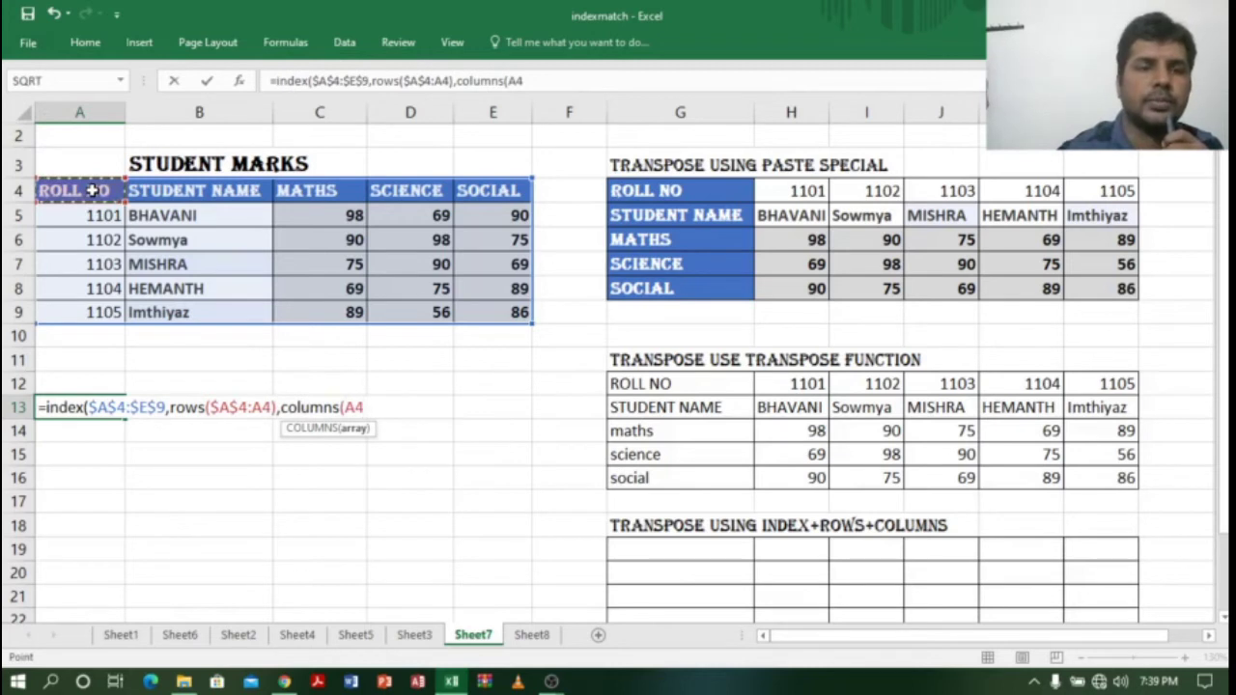
key(F8)
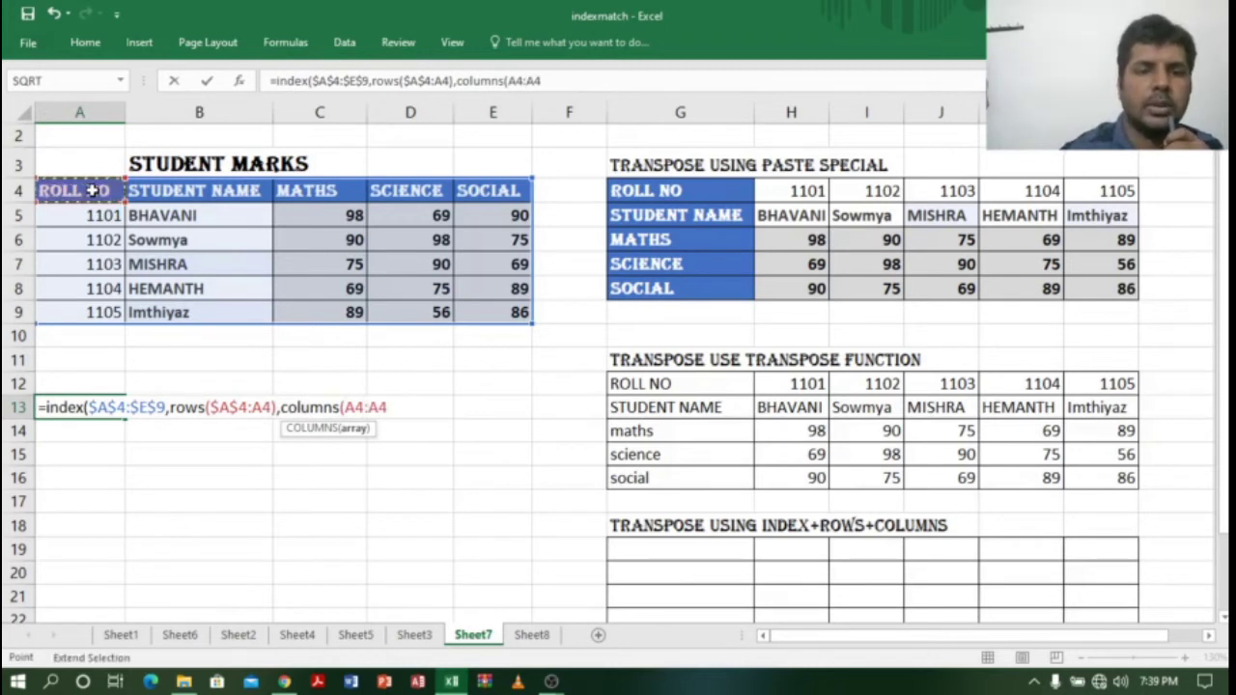
drag(348, 406, 388, 407)
click(354, 406)
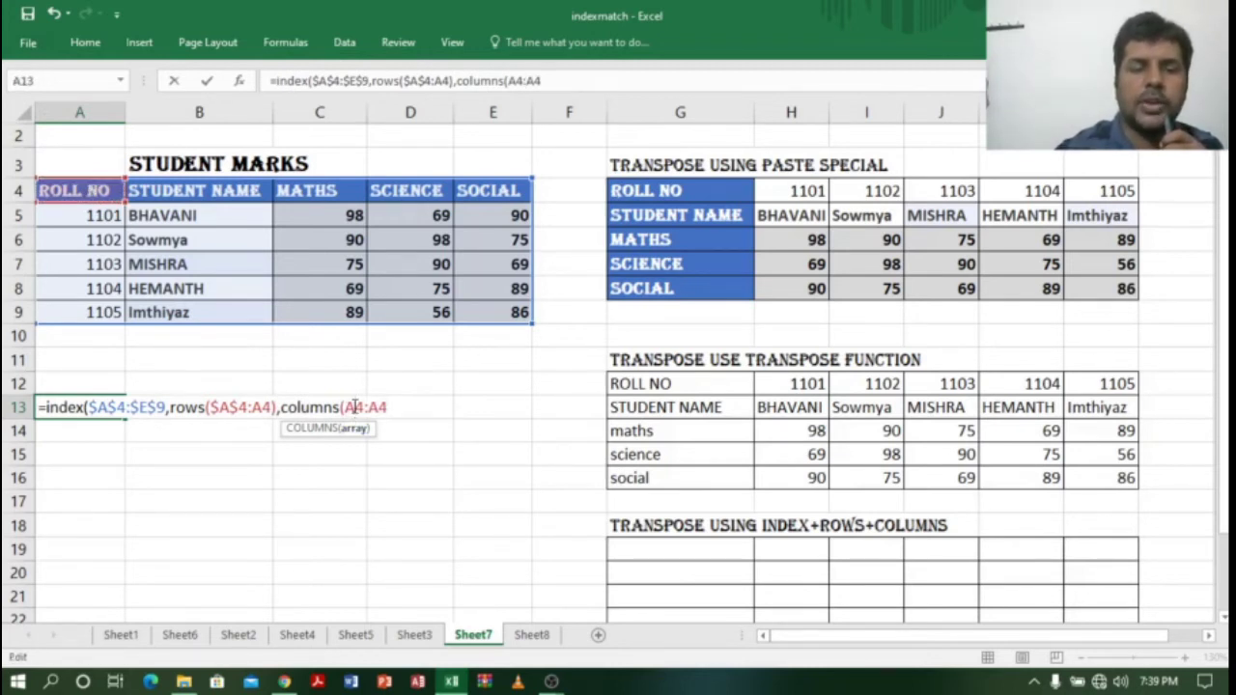
key(F4)
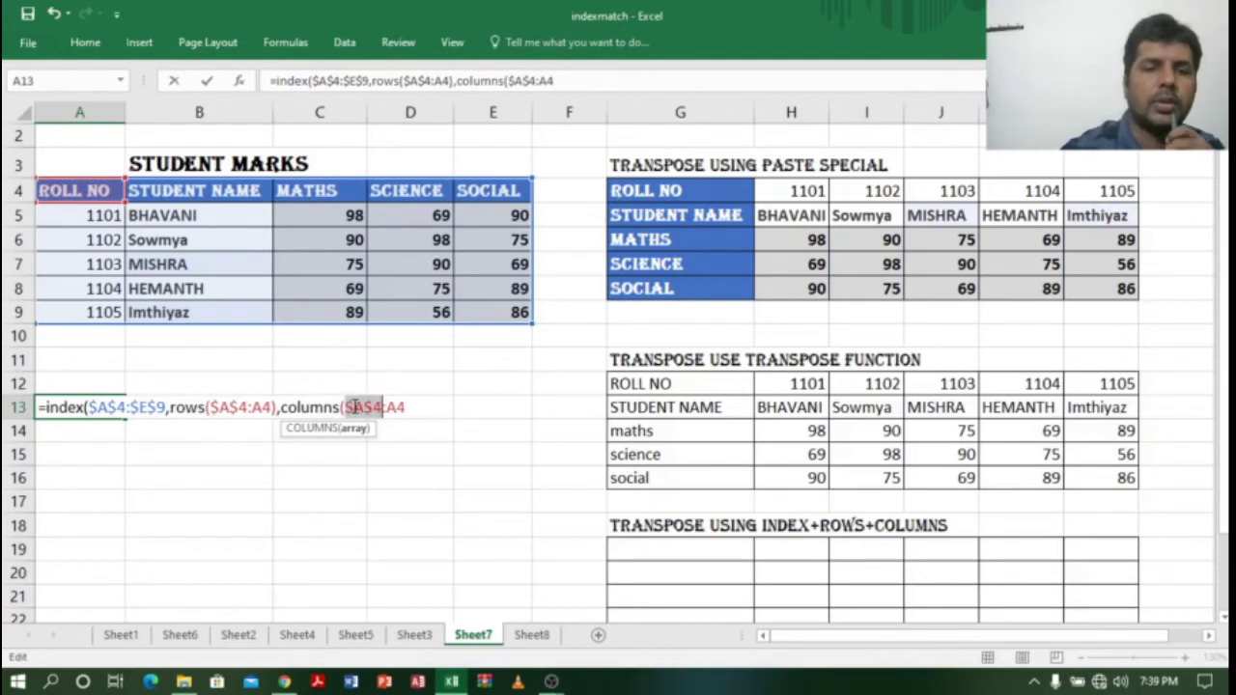
click(412, 406)
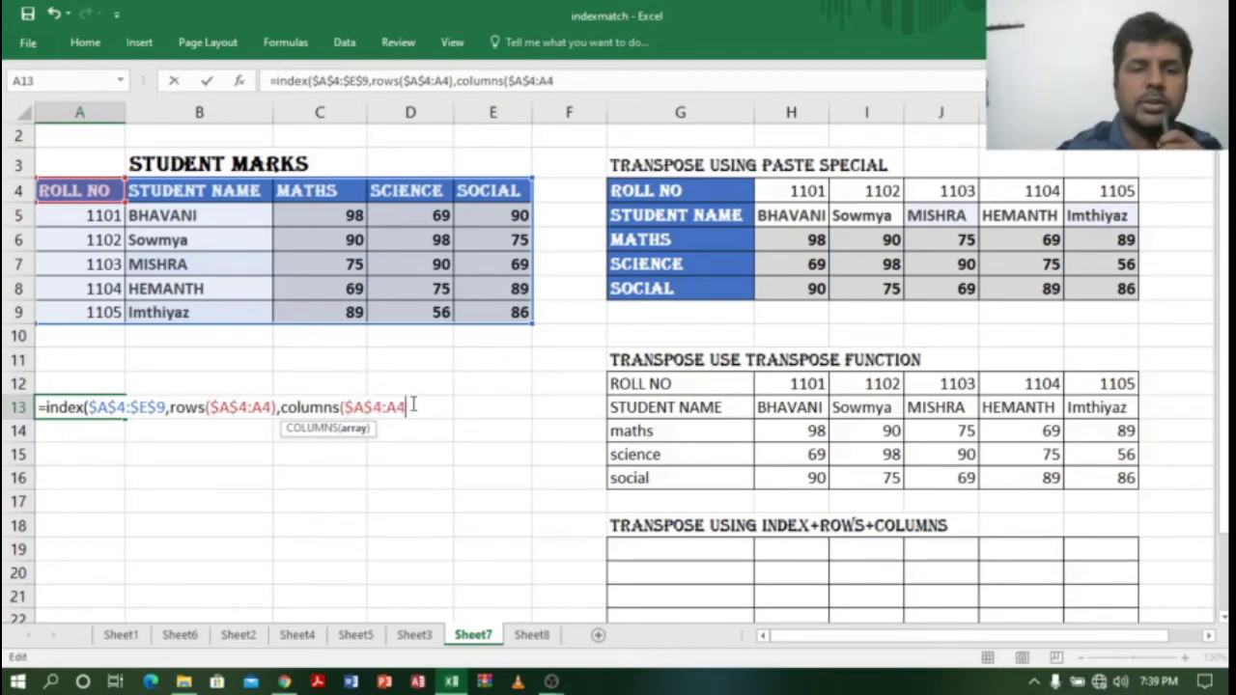
text())
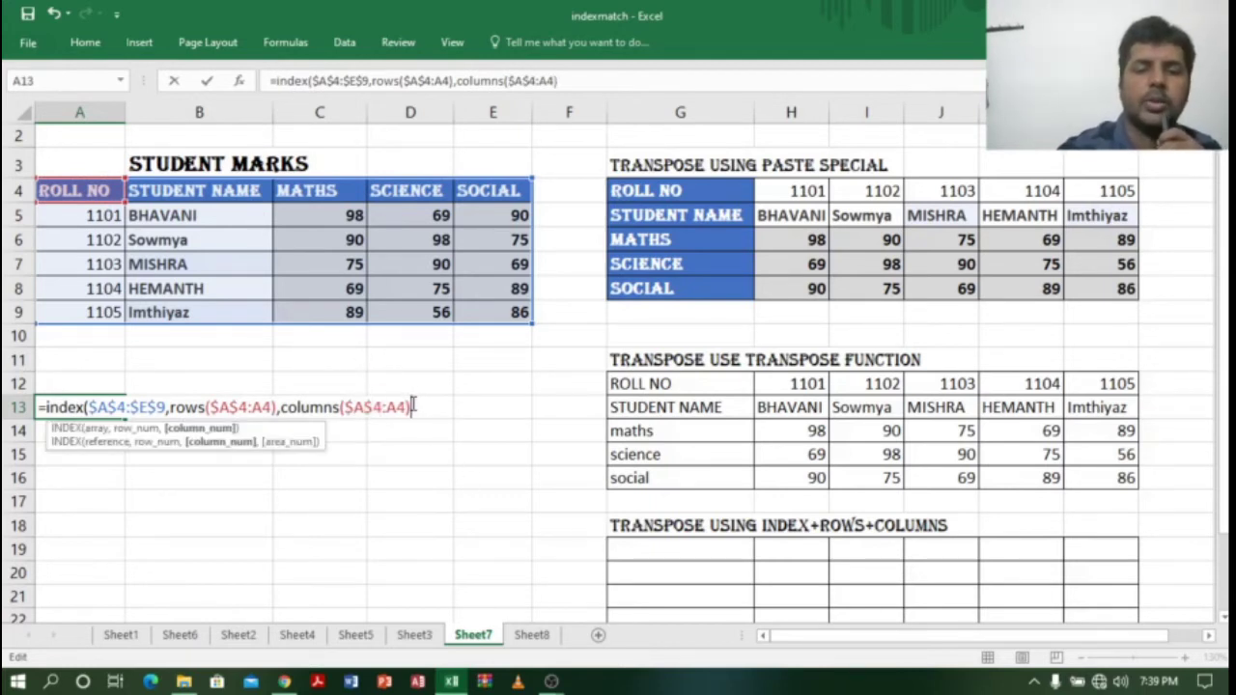
key(Return)
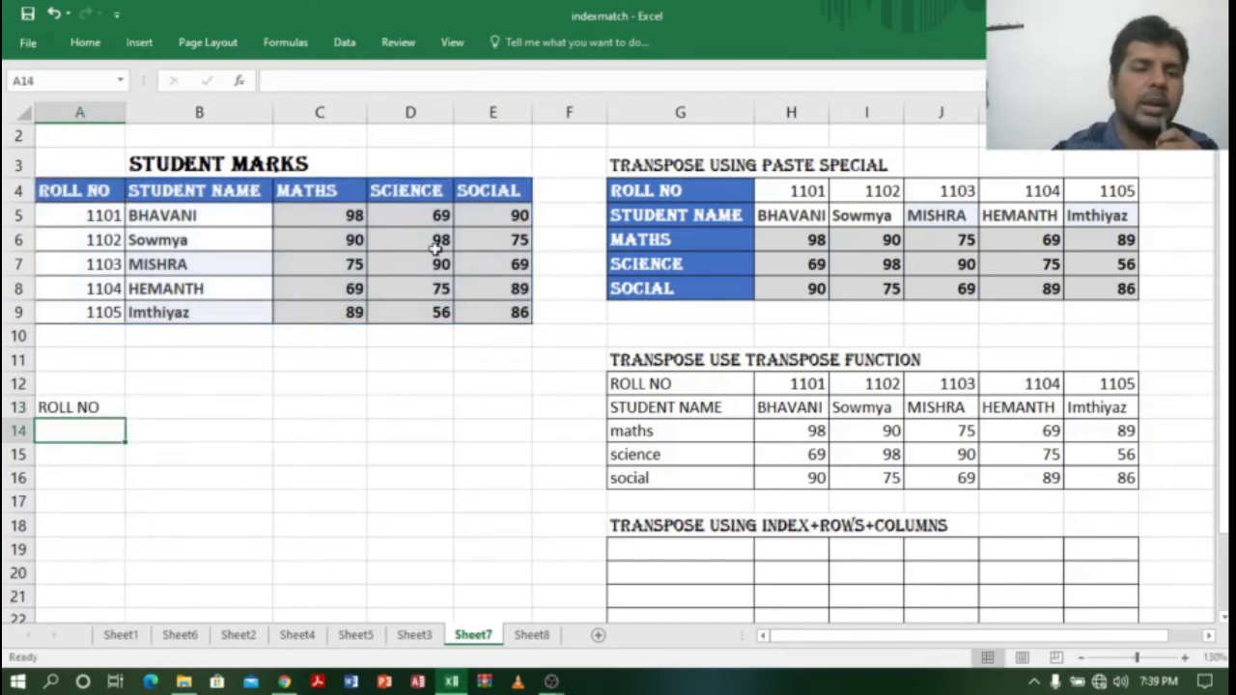
Step: Fill the INDEX formula from A13 across and down through E18, and select the filled range A13:E18
click(87, 408)
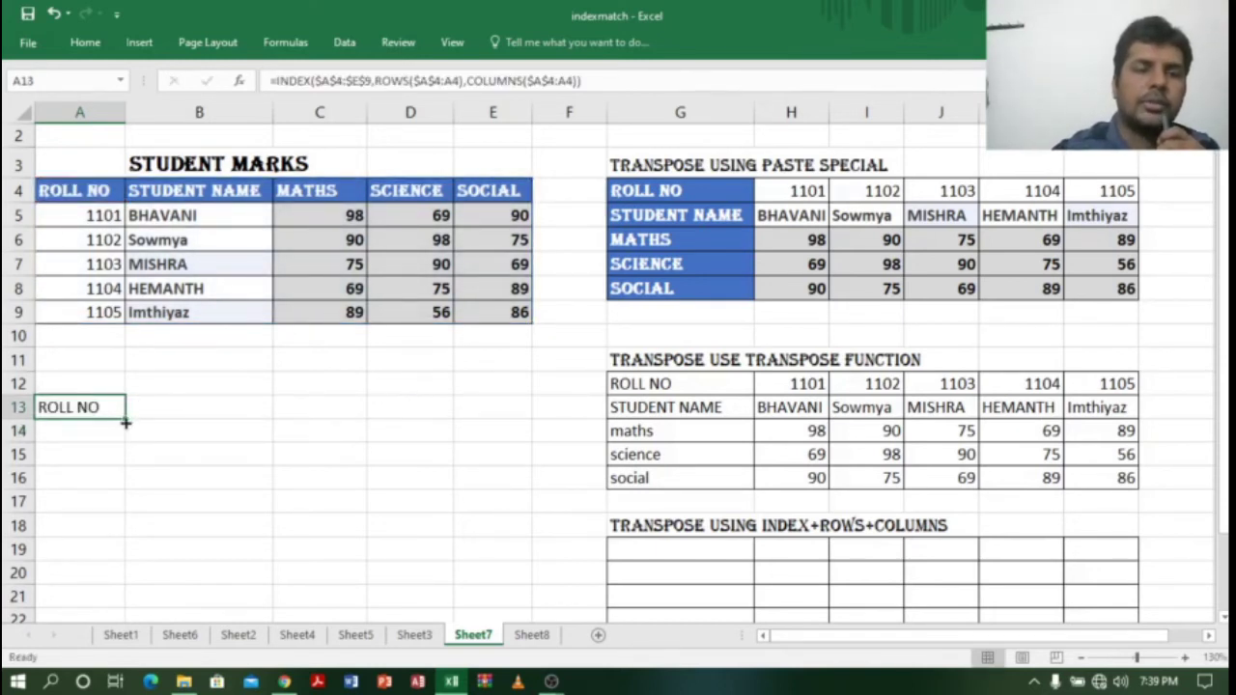
drag(126, 420, 524, 529)
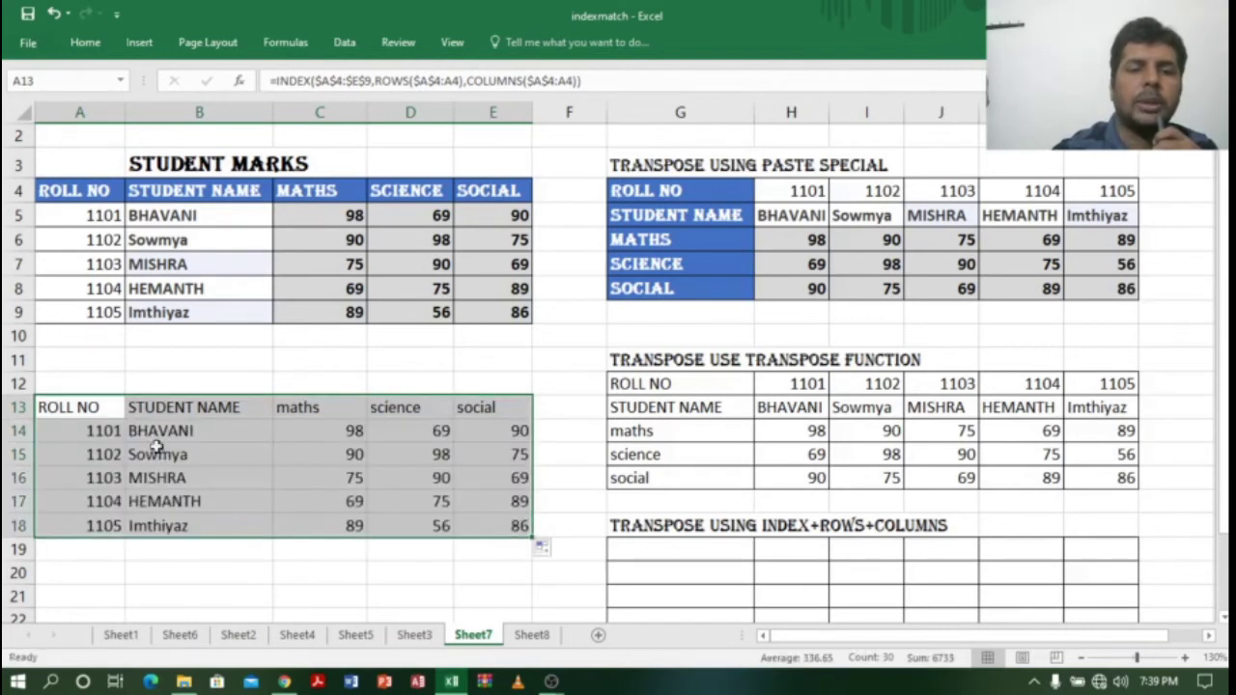
click(72, 406)
drag(71, 407, 499, 522)
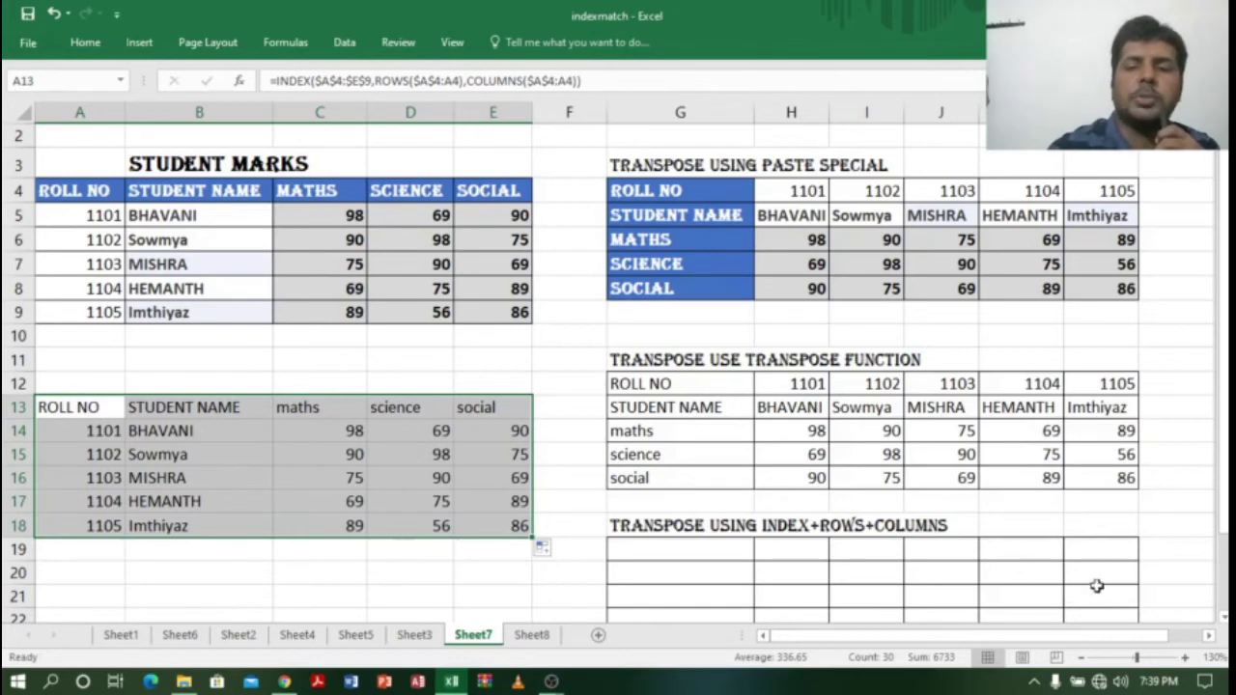
Step: Review the INDEX formula in A13, examining its ROWS row number and COLUMNS column number arguments
click(1224, 620)
scroll(1224, 620, down, 1)
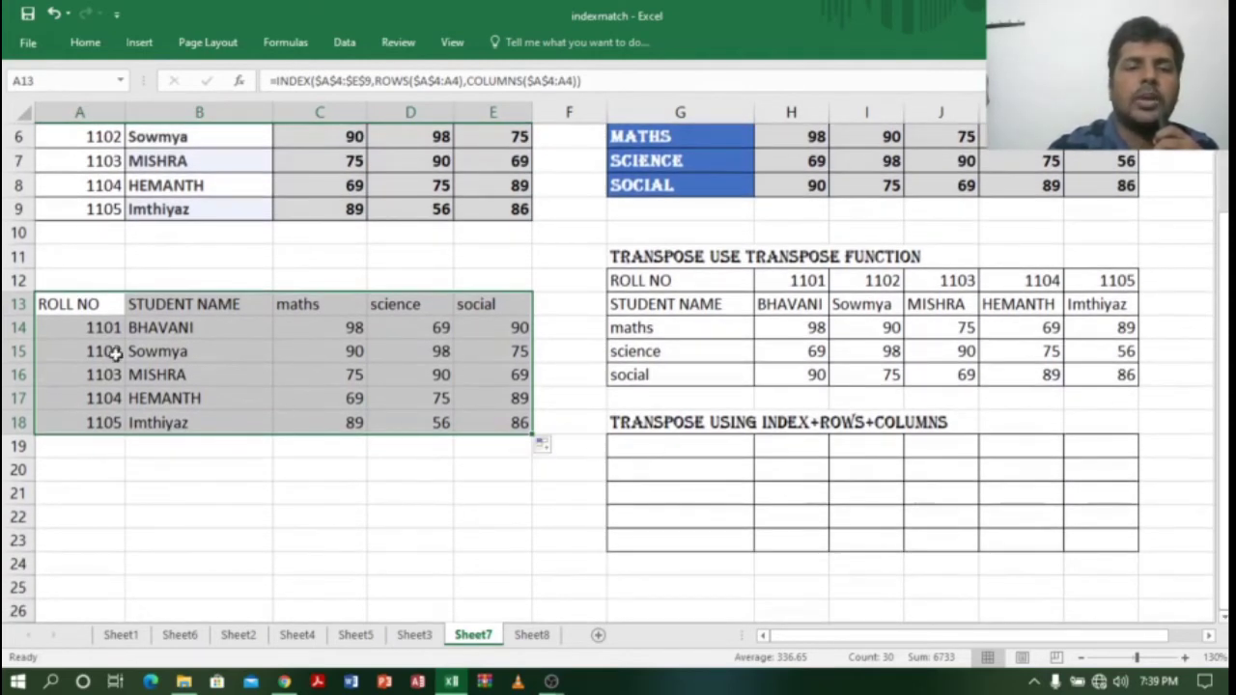
click(79, 303)
double_click(79, 303)
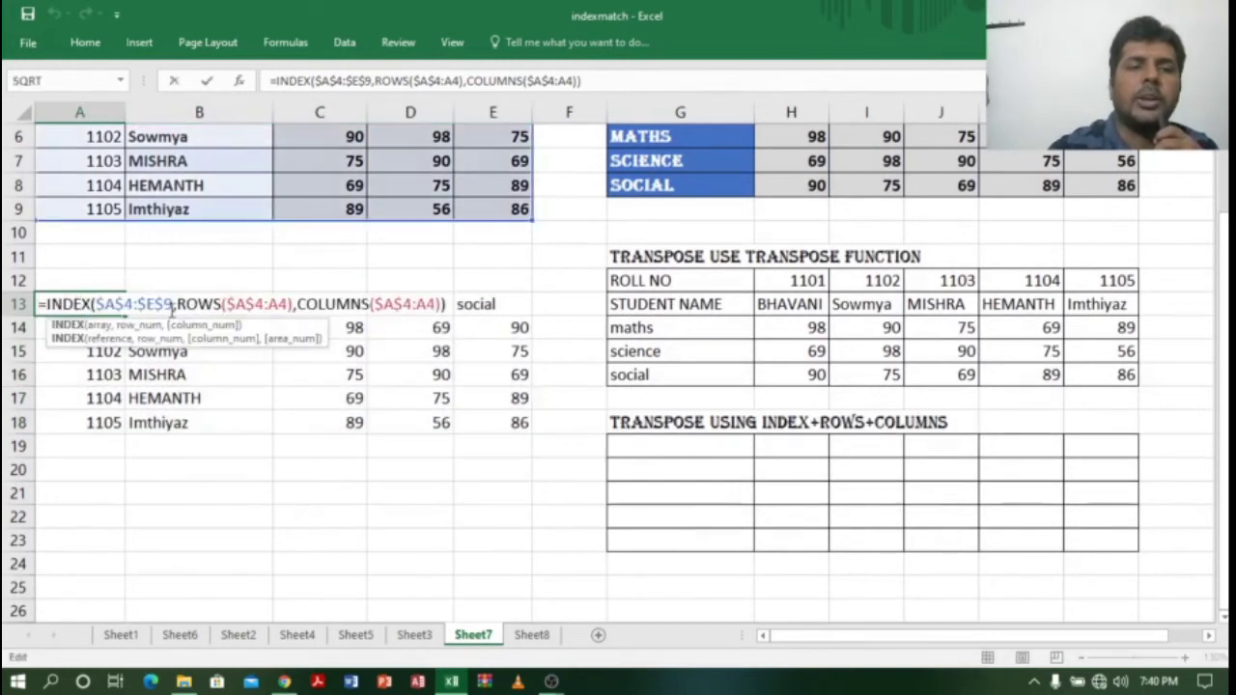
click(206, 305)
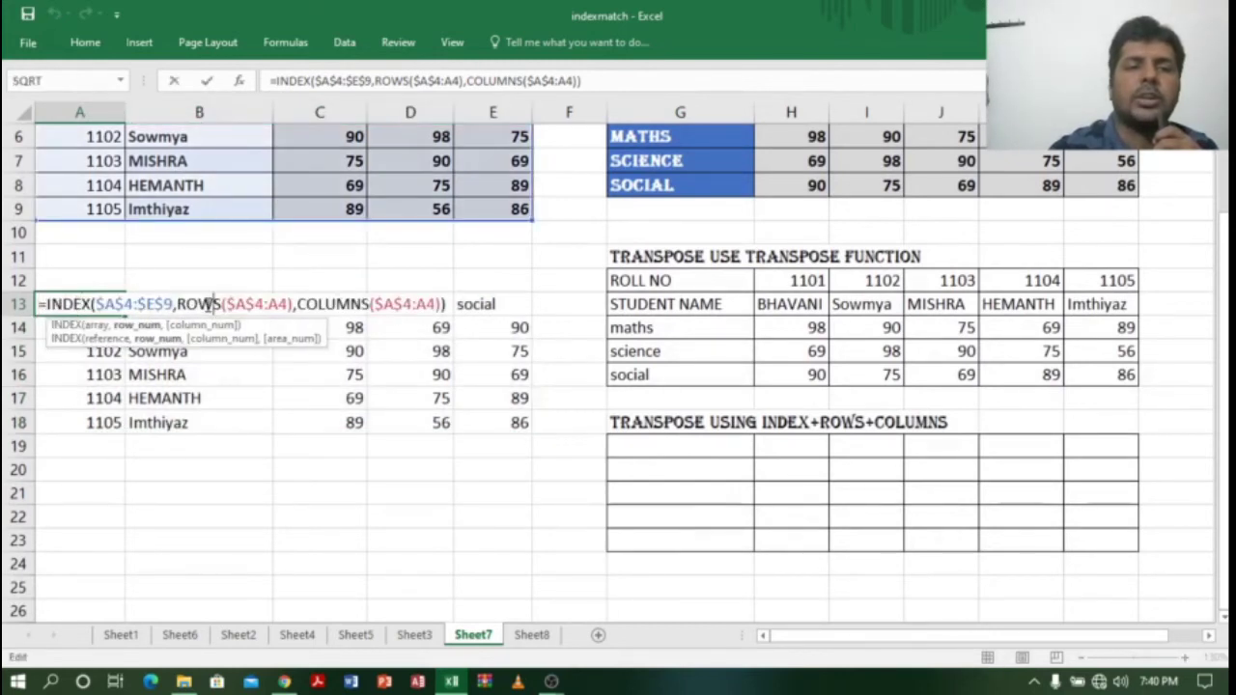
click(350, 303)
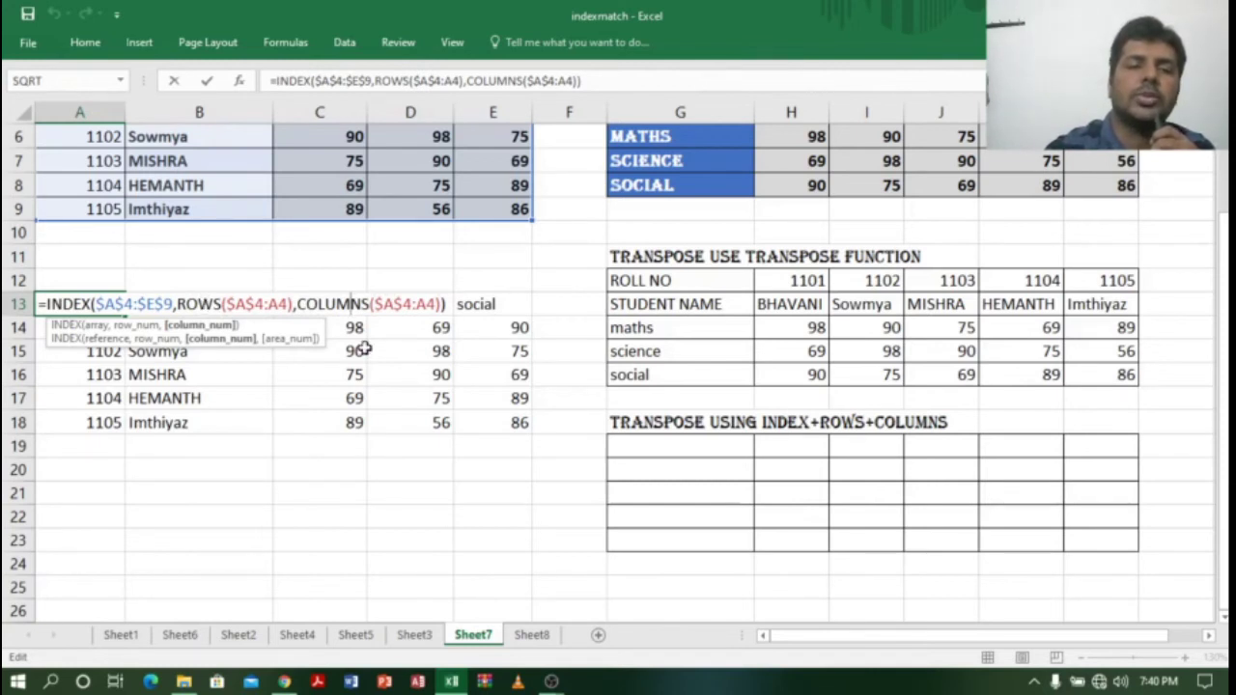
key(Return)
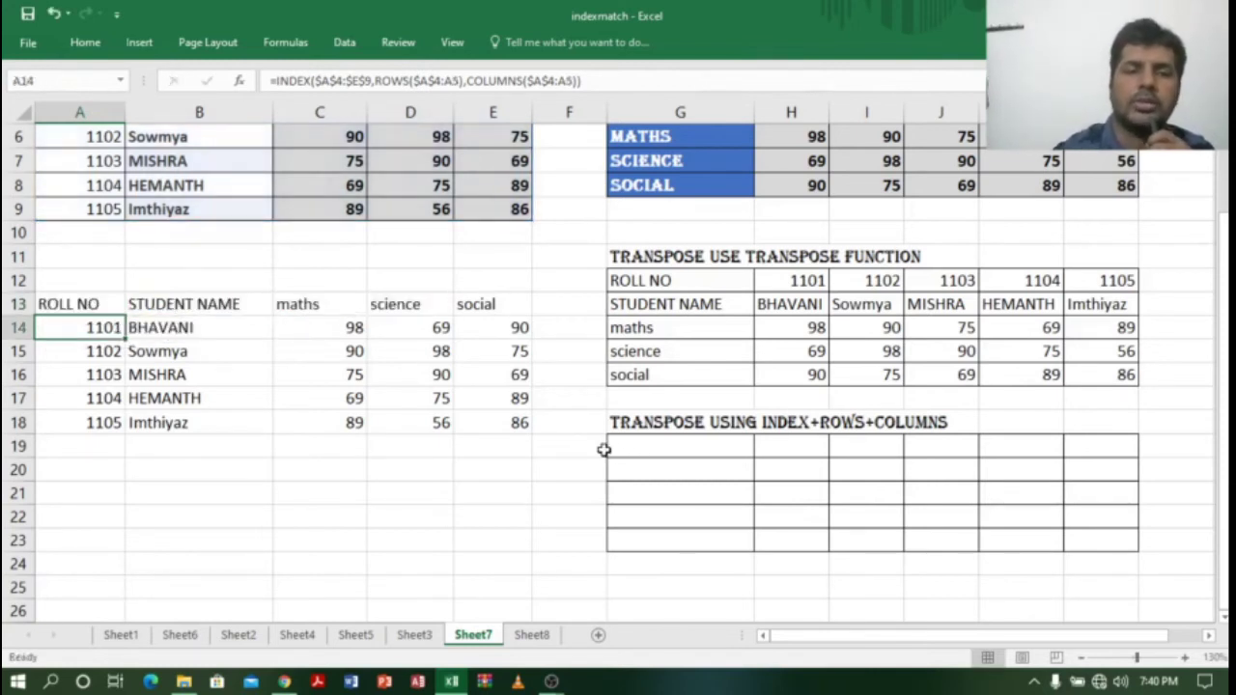
Step: Start an INDEX formula in G19 with the Student Marks table as the absolute array $A$4:$E$9
click(665, 445)
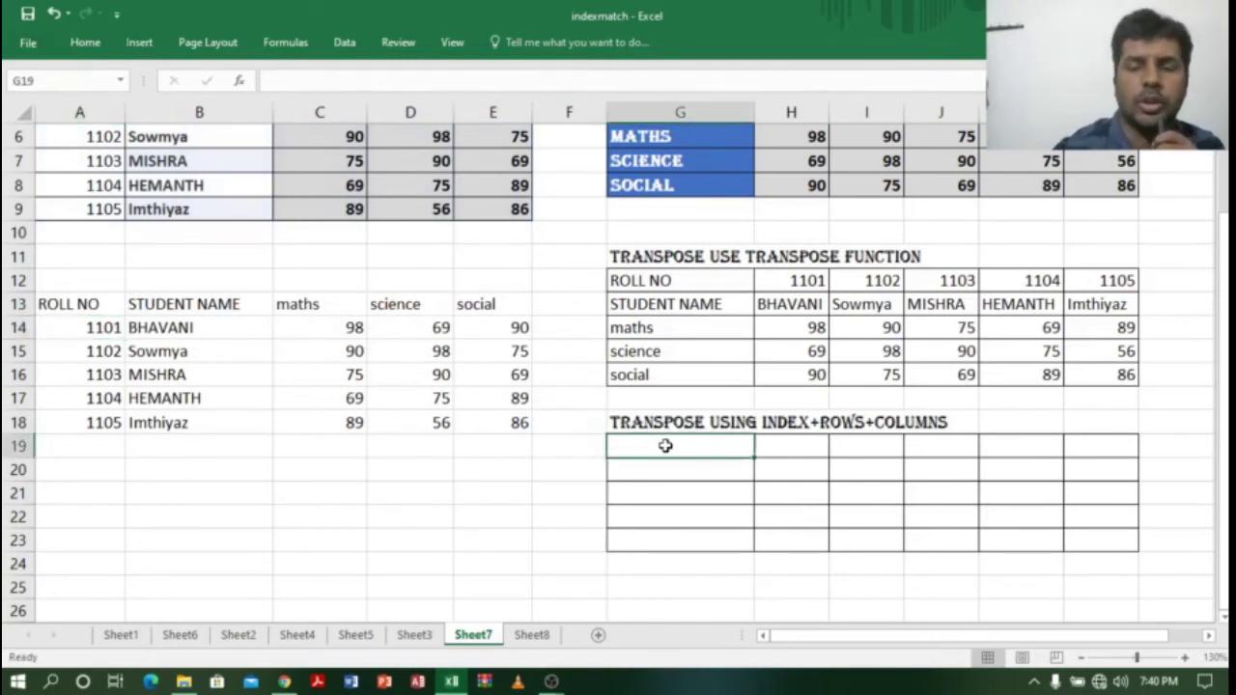
double_click(666, 445)
text(=in)
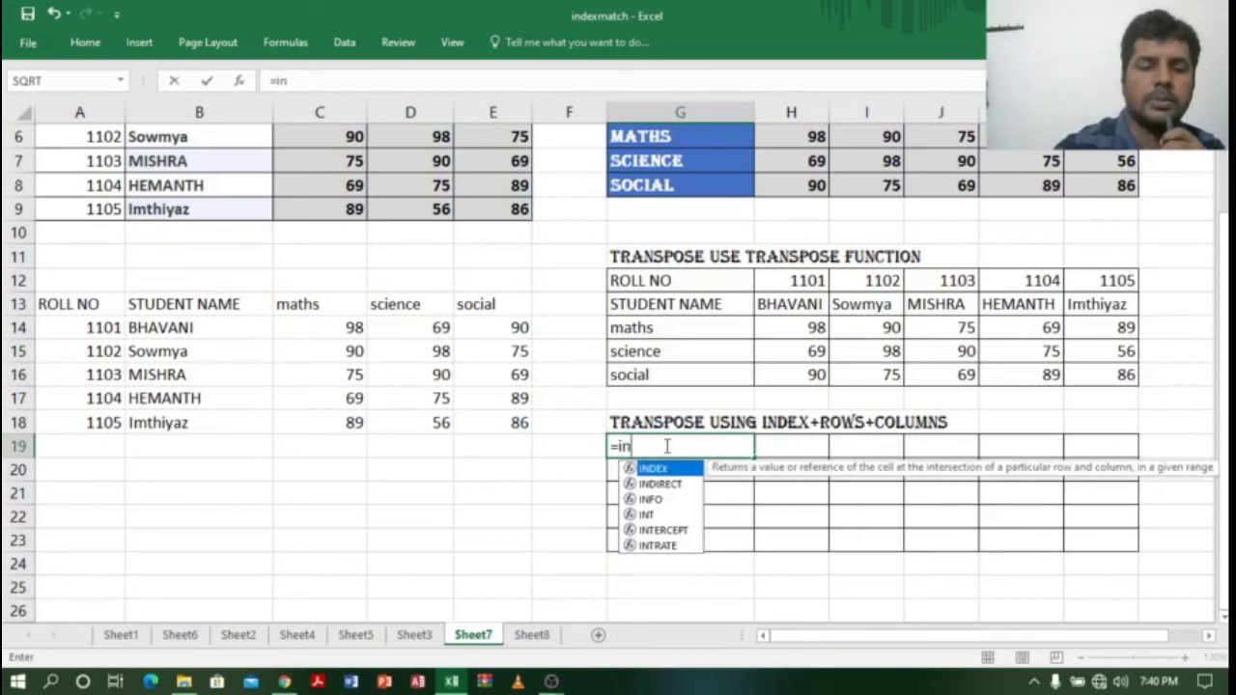
text(dex()
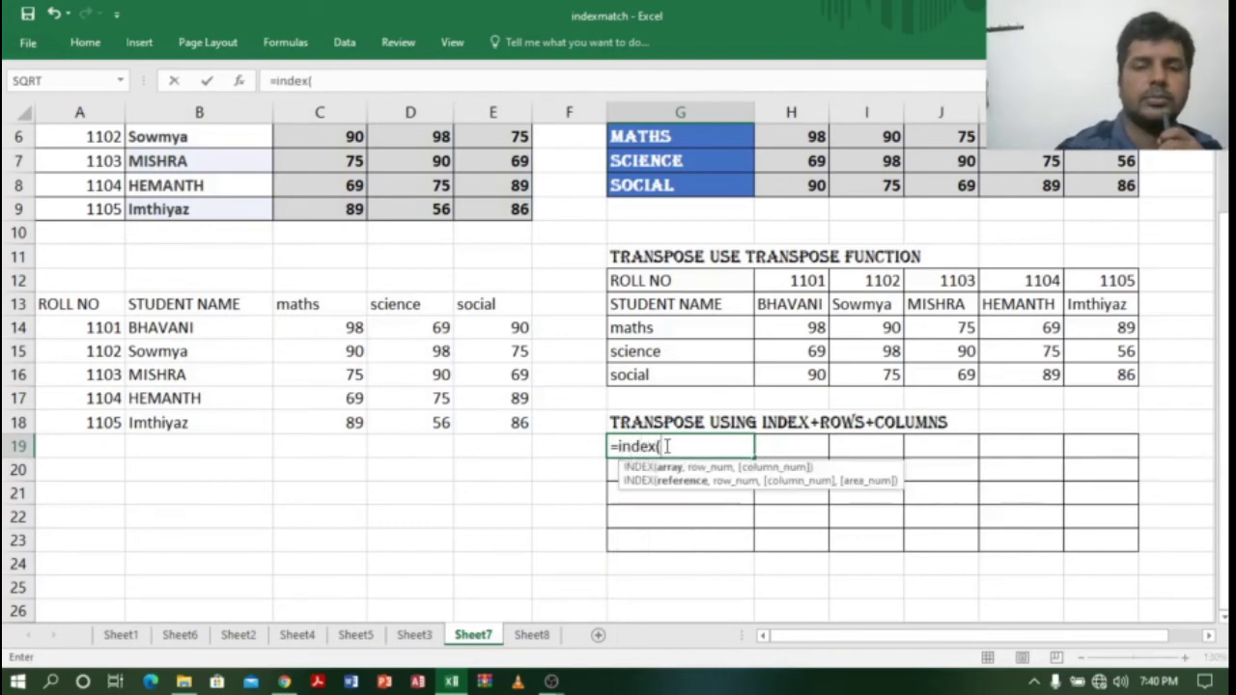
drag(1225, 214, 1226, 204)
drag(104, 141, 495, 270)
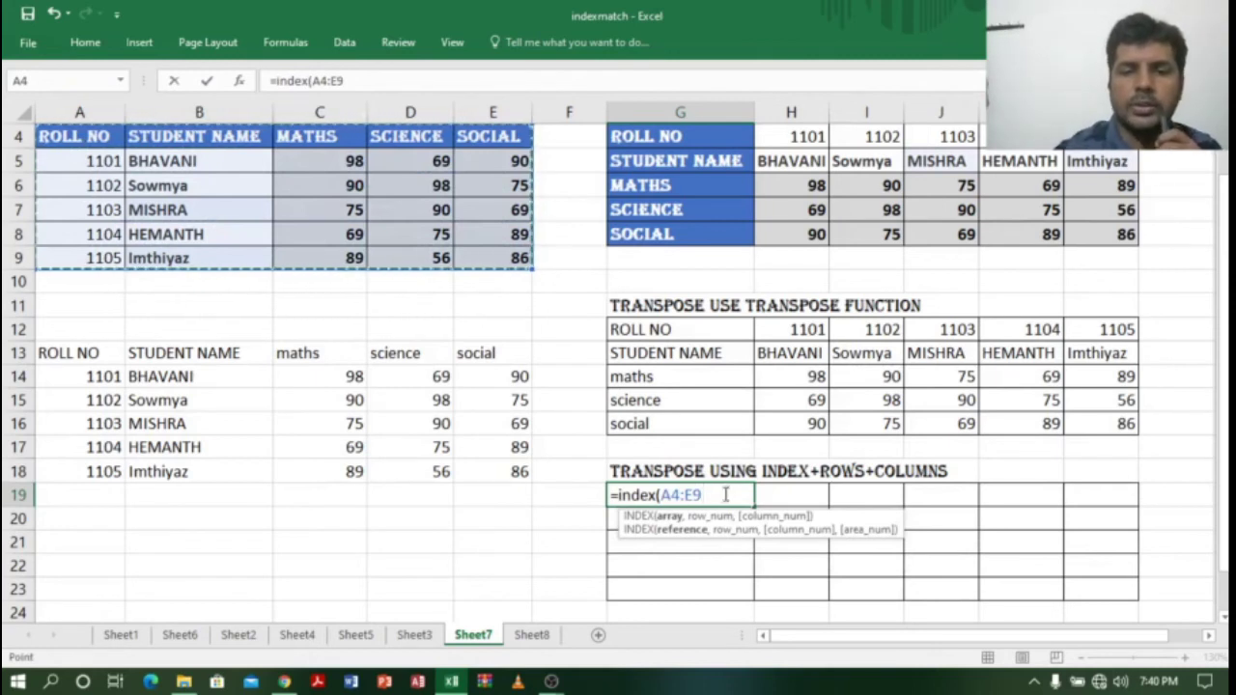
click(664, 497)
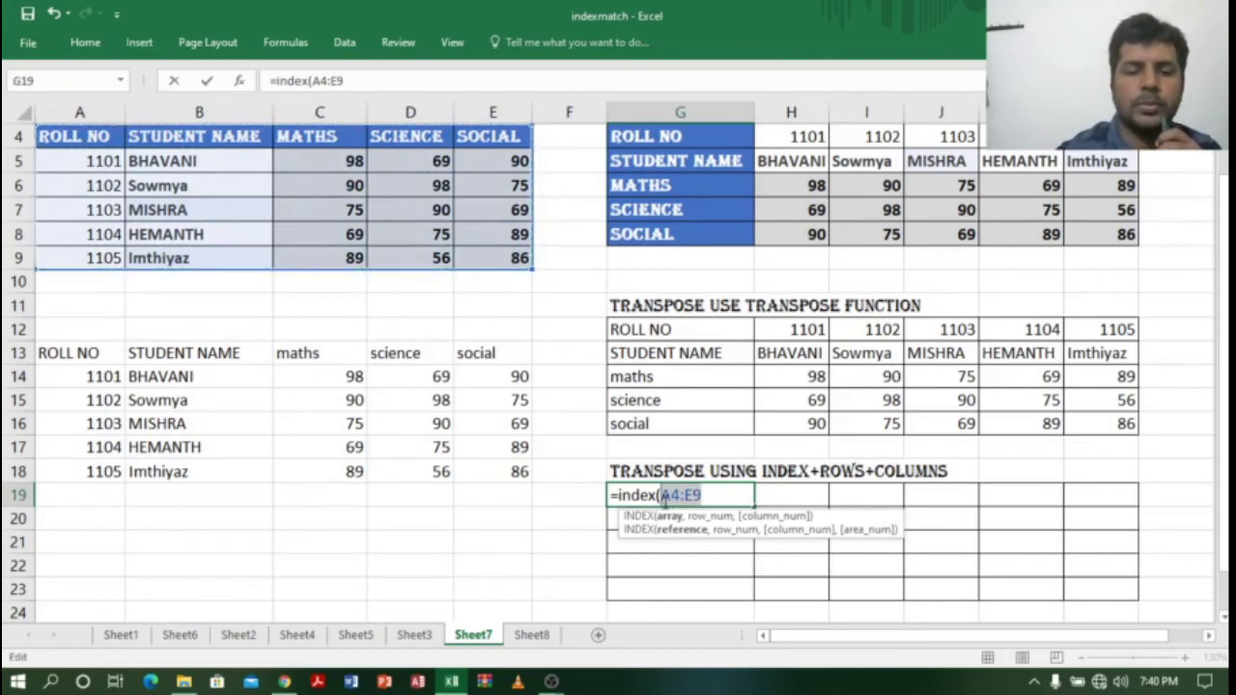
key(F4)
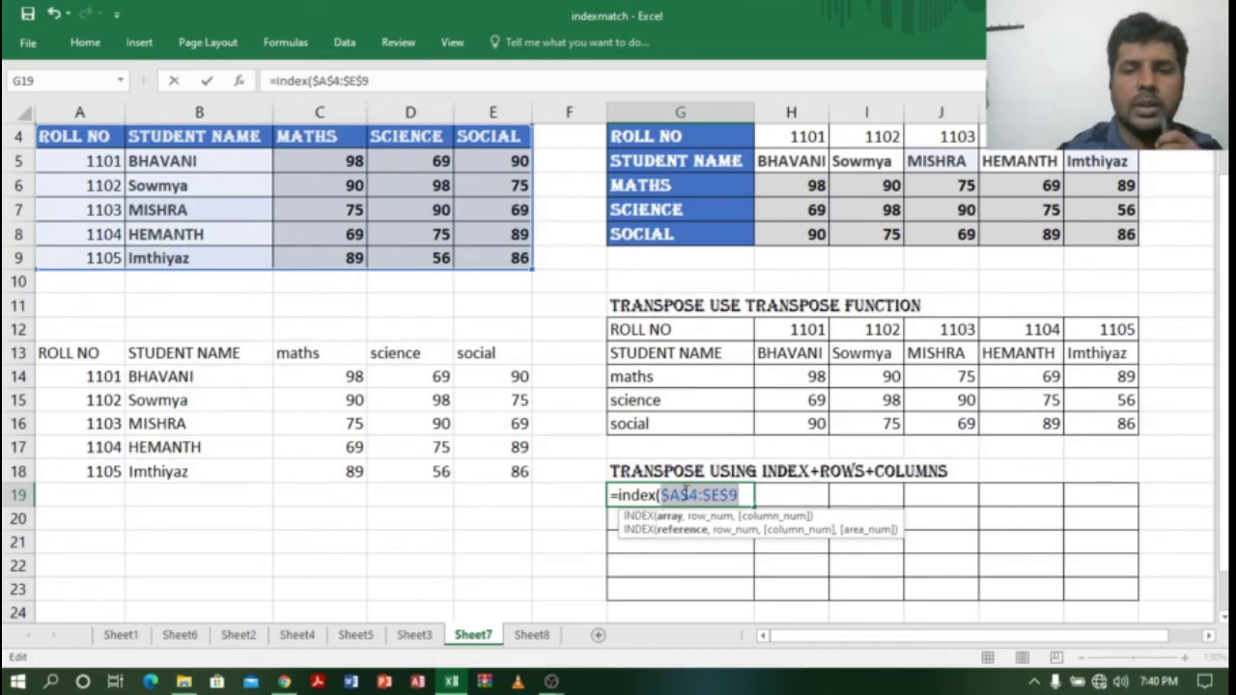
click(739, 495)
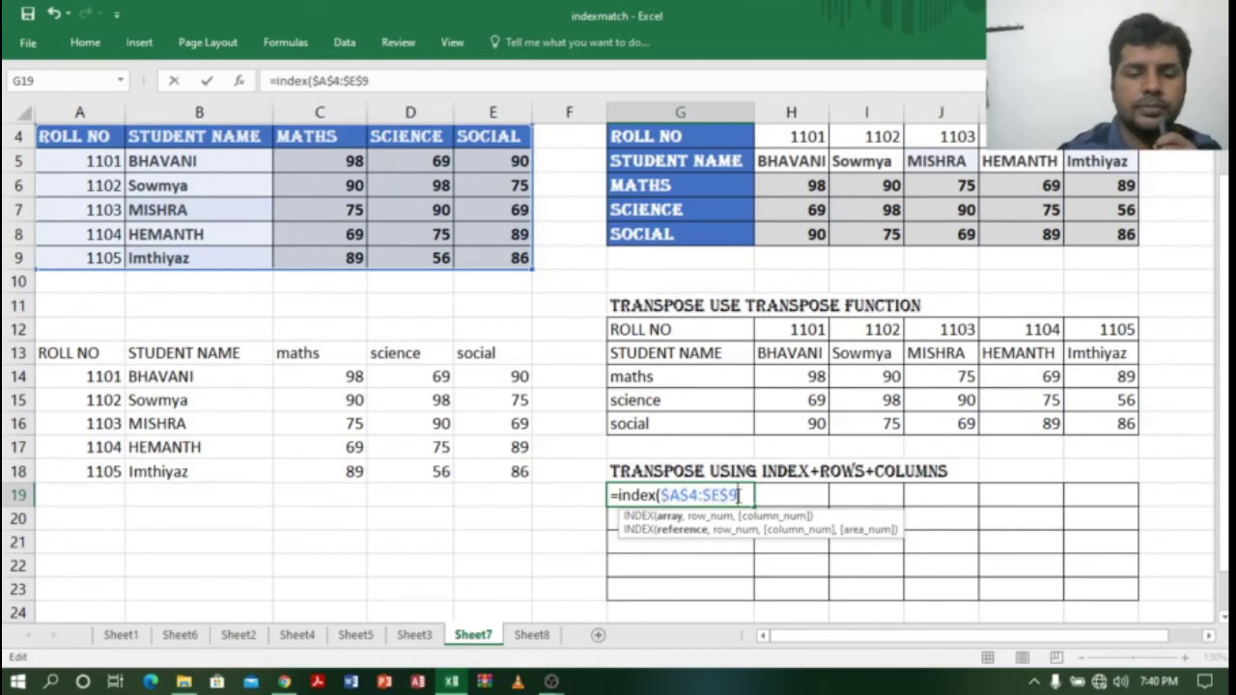
text(,)
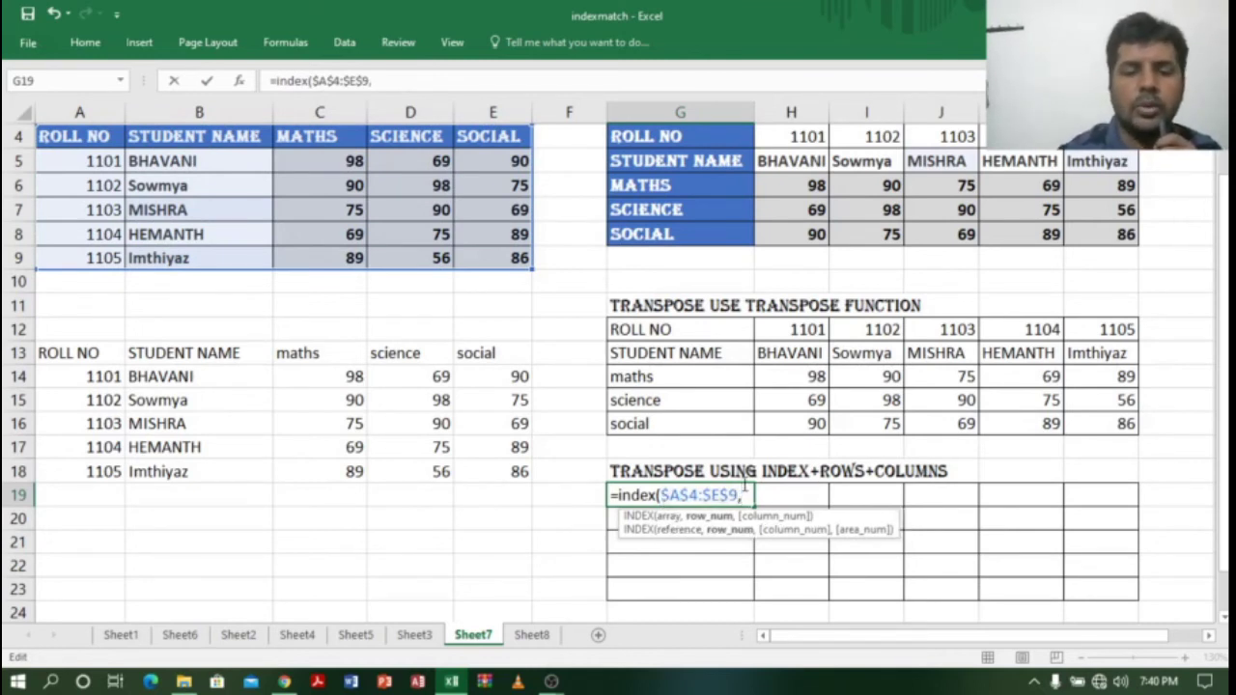
Step: Add COLUMNS($A$4:A4) as the row number argument of the G19 INDEX formula, locking only the first A4 reference
text(c)
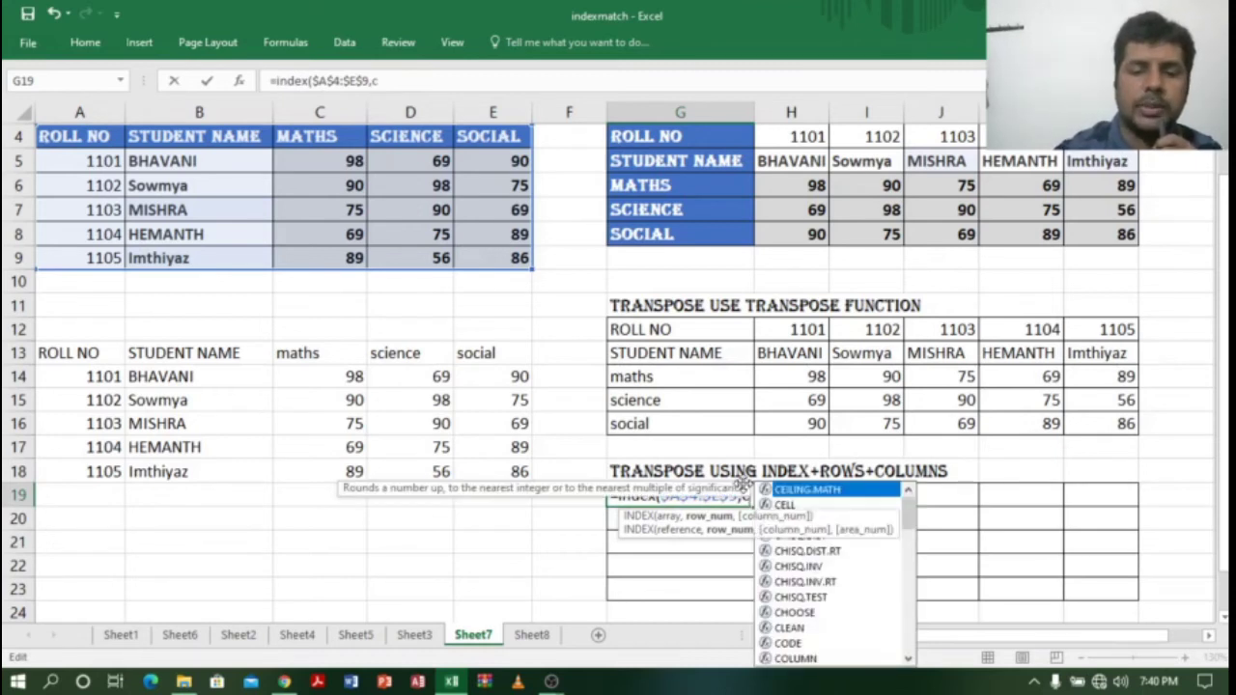
text(olumn)
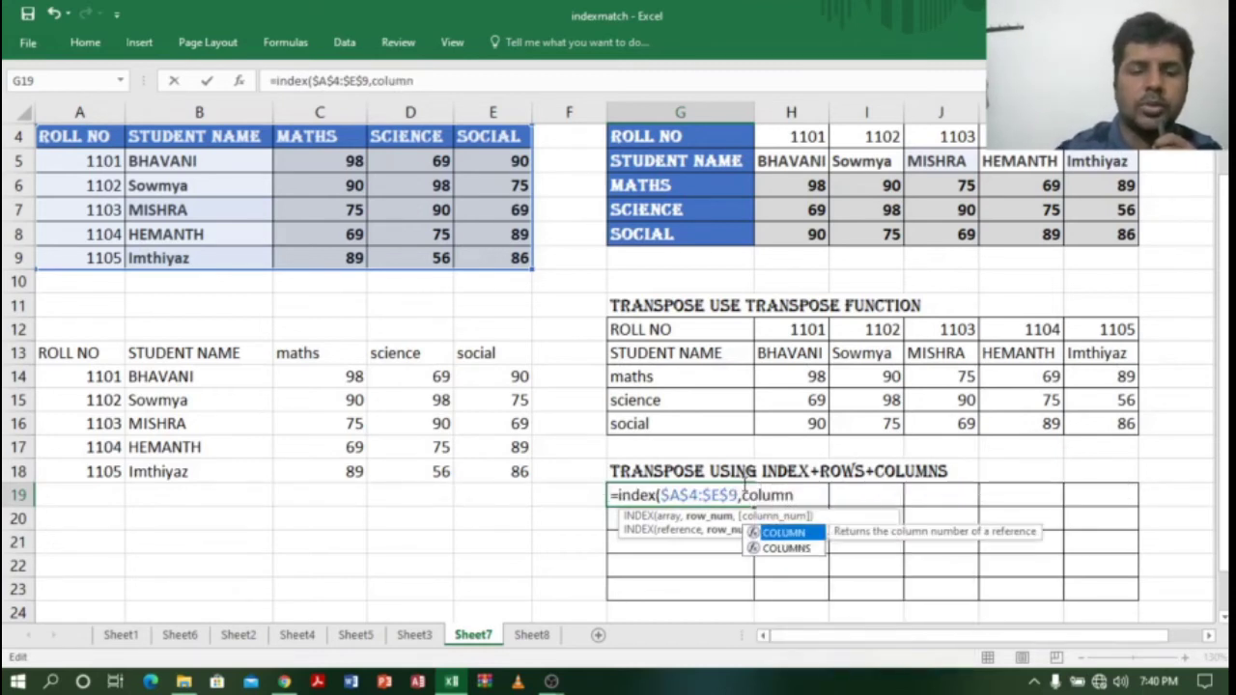
text(s()
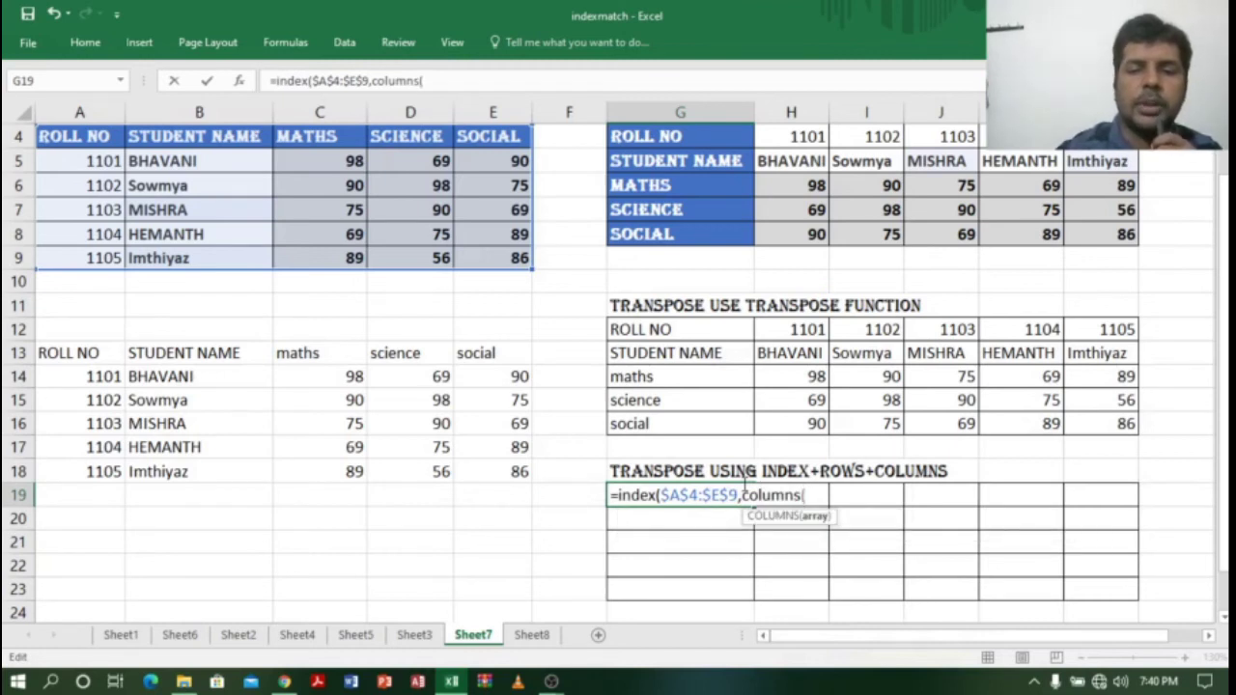
click(85, 136)
key(F8)
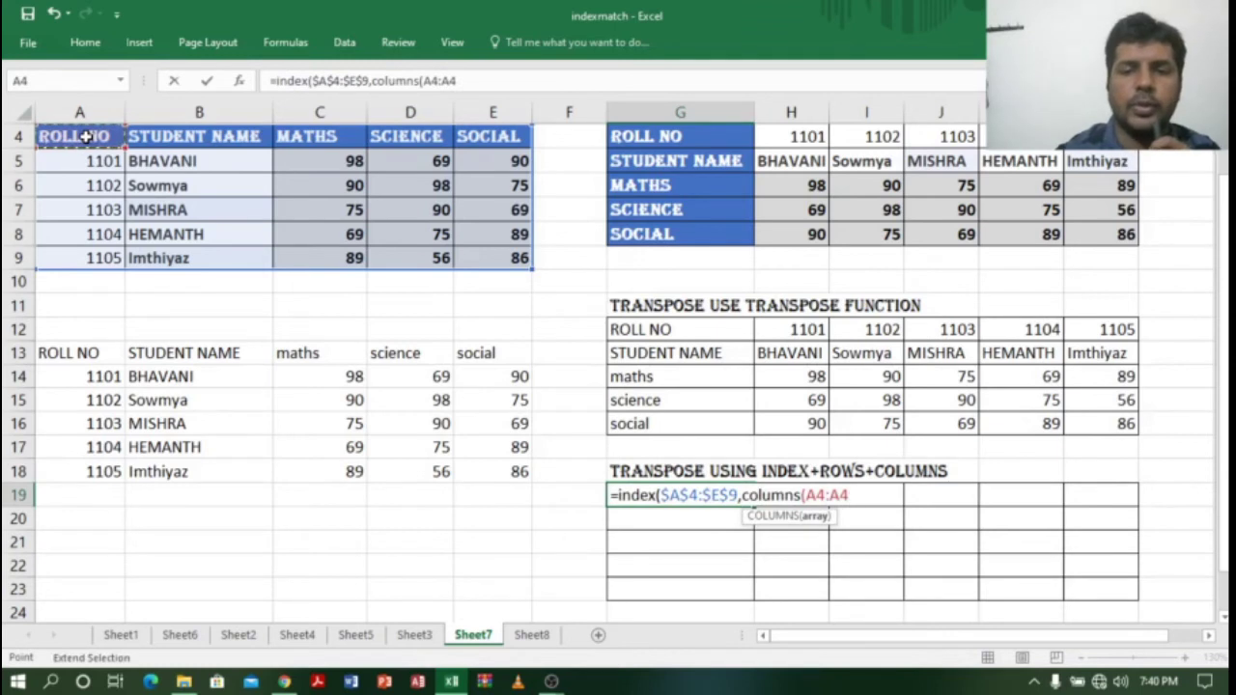
click(814, 495)
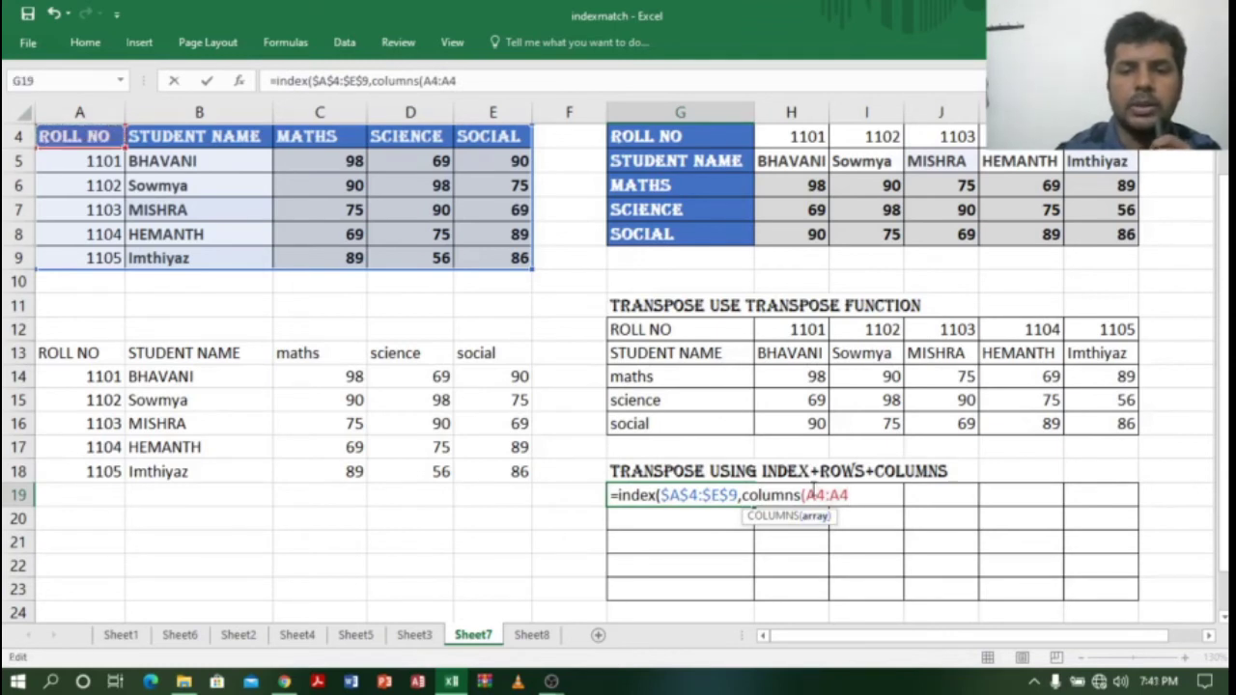
key(F4)
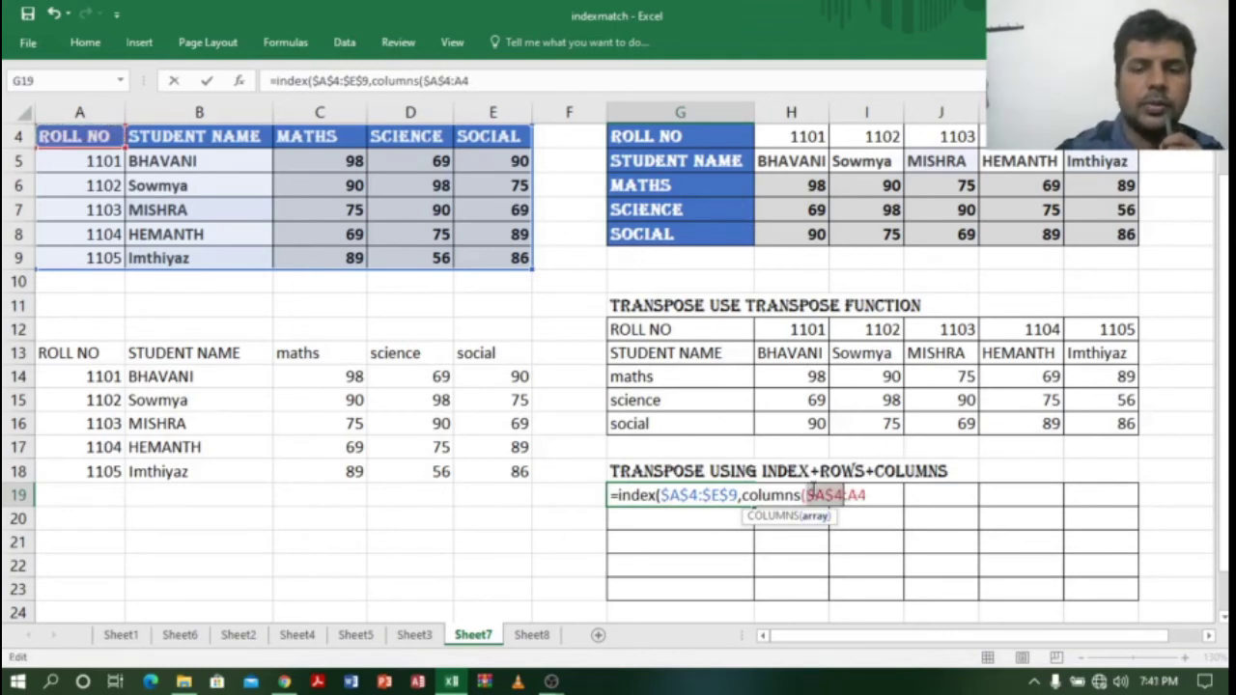
click(871, 496)
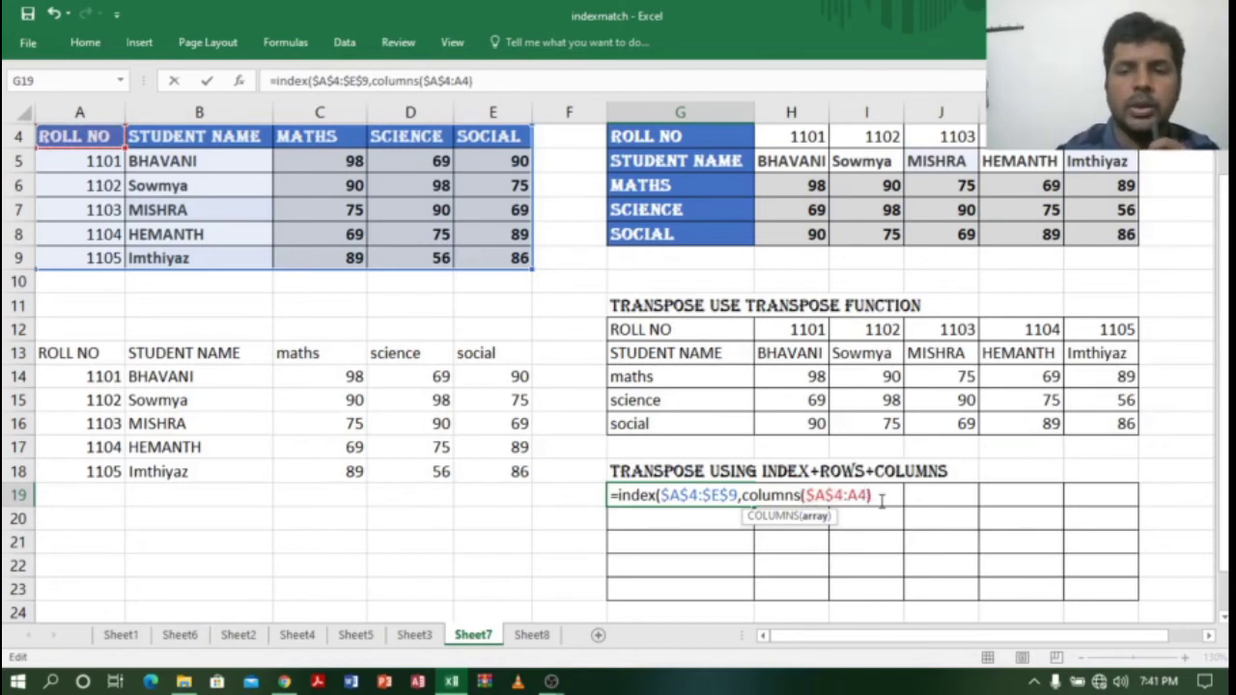
Step: Complete the G19 INDEX formula with ROWS($A$4:A4) as the column number argument, locking only the first A4 reference
text(),r)
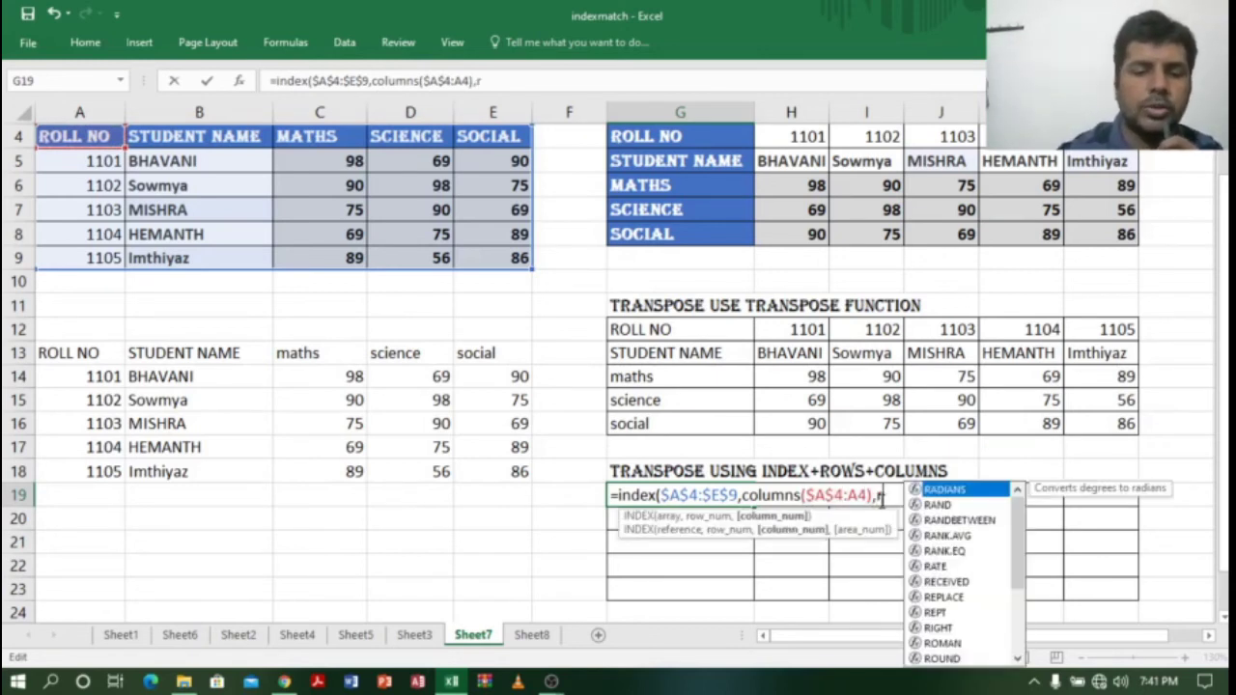
text(ows()
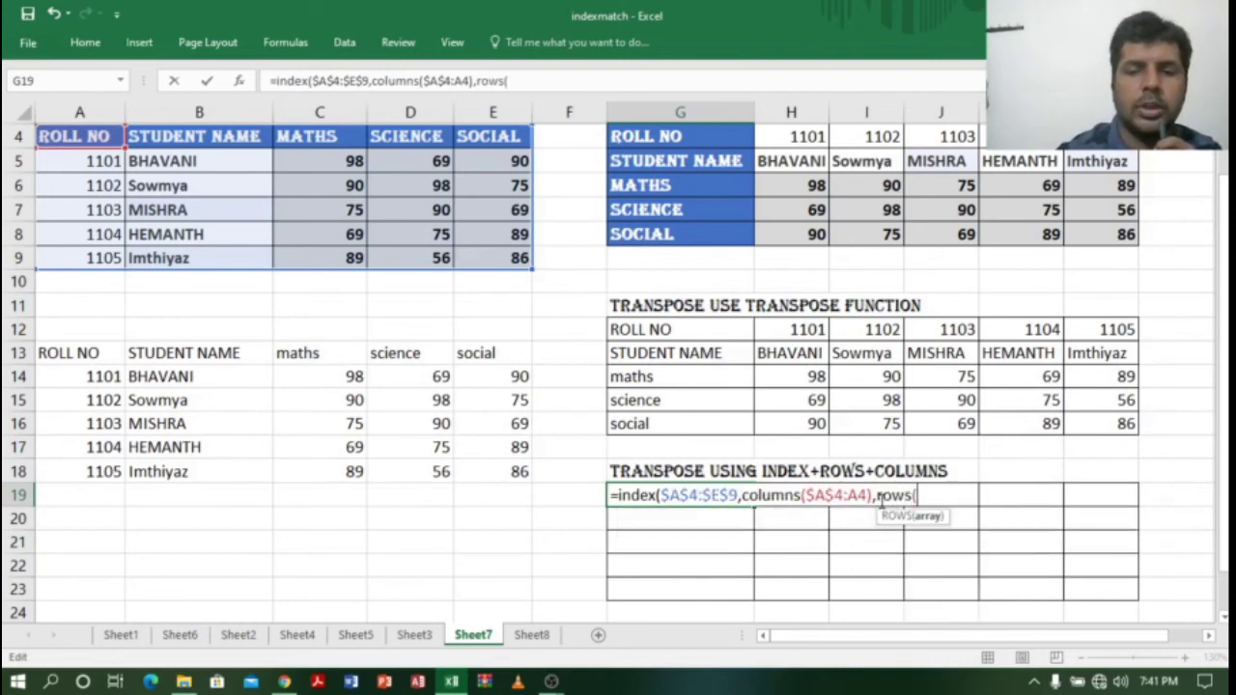
click(89, 138)
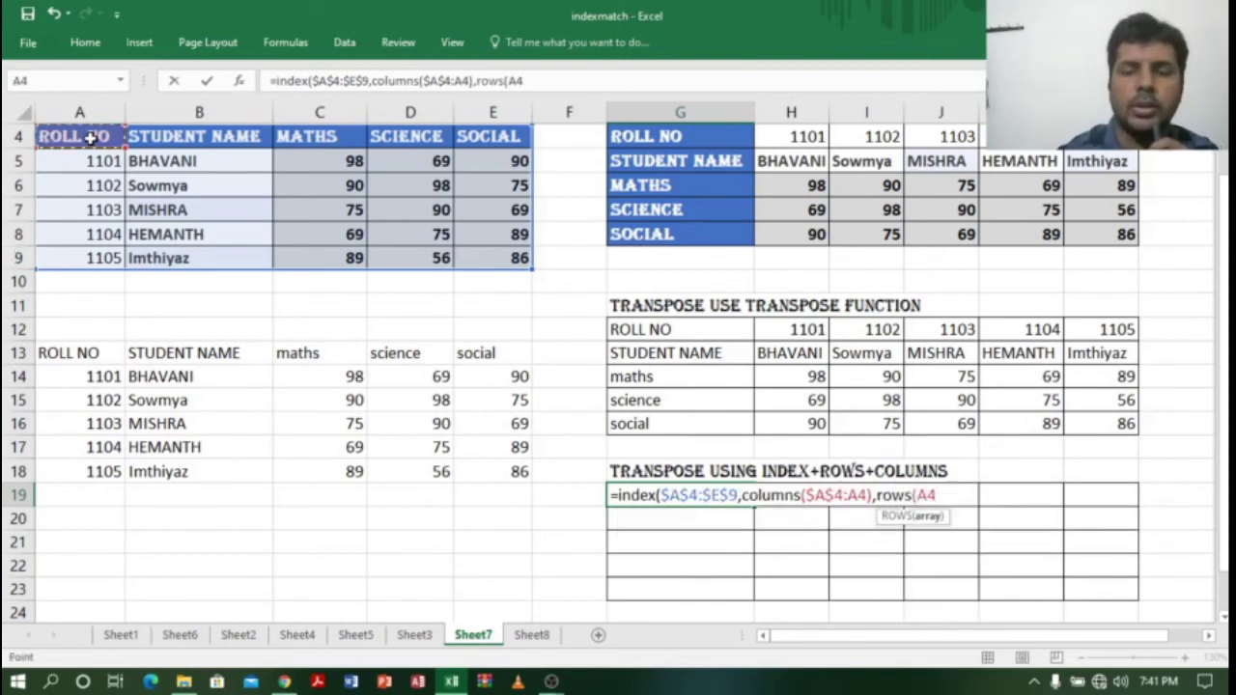
key(F8)
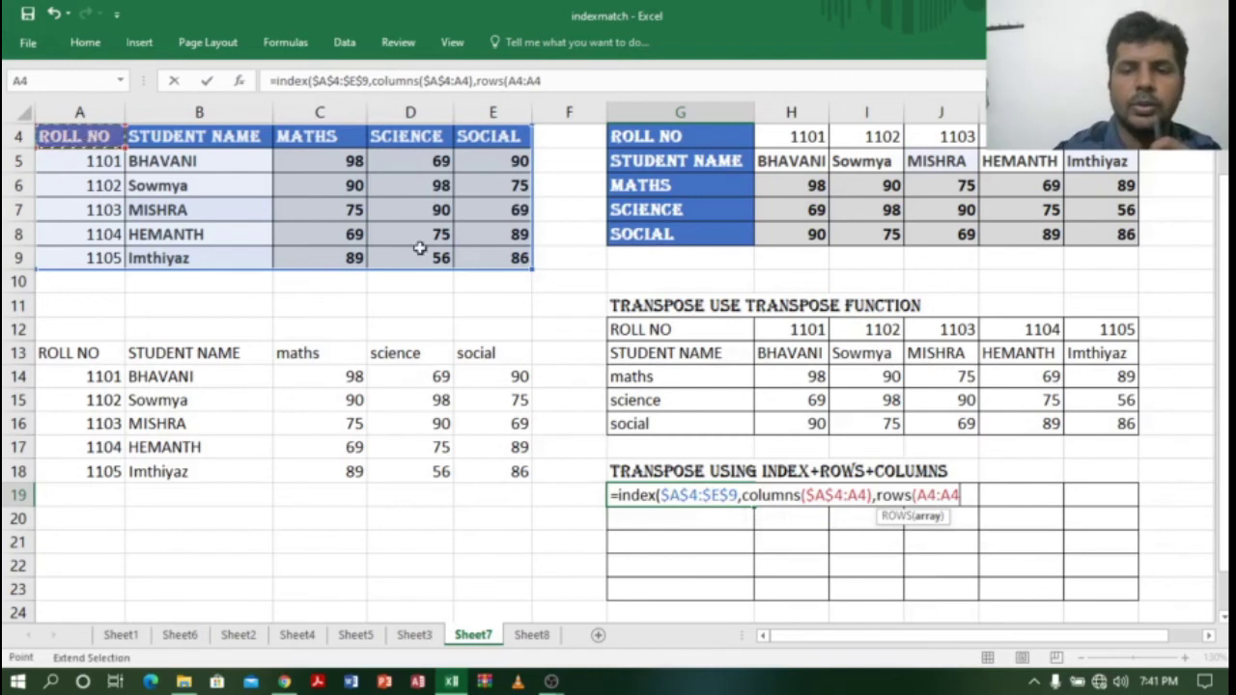
double_click(925, 494)
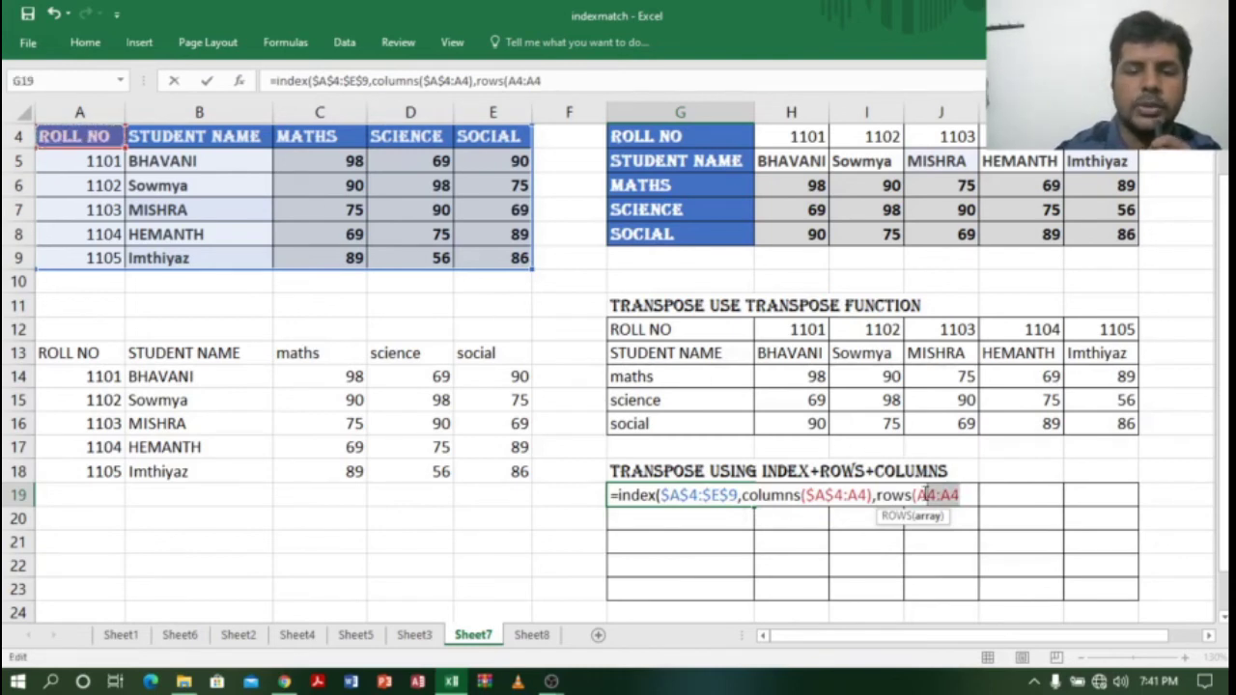
click(925, 495)
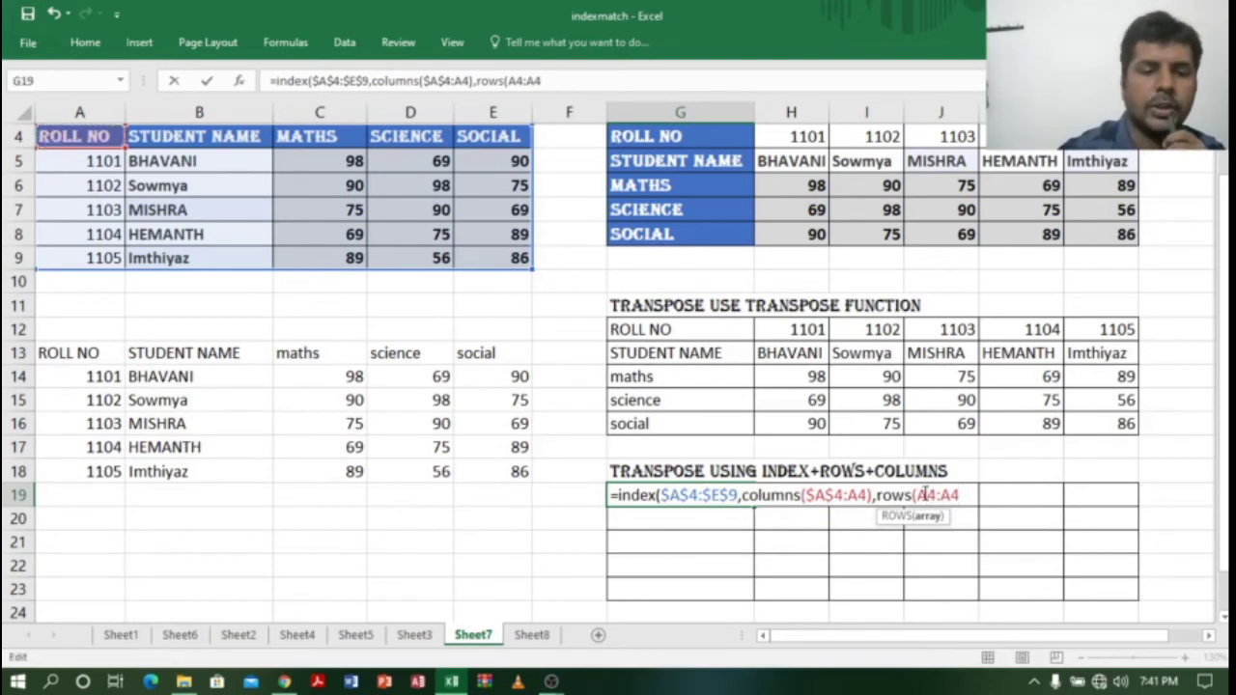
key(F4)
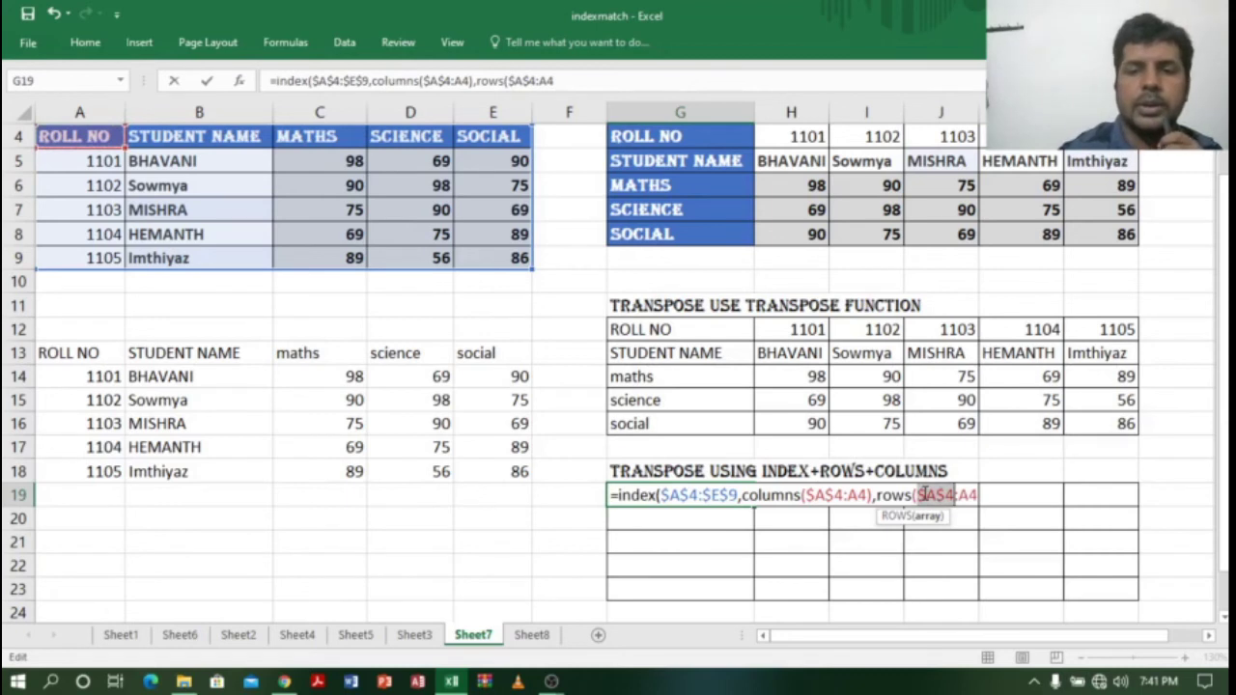
click(979, 495)
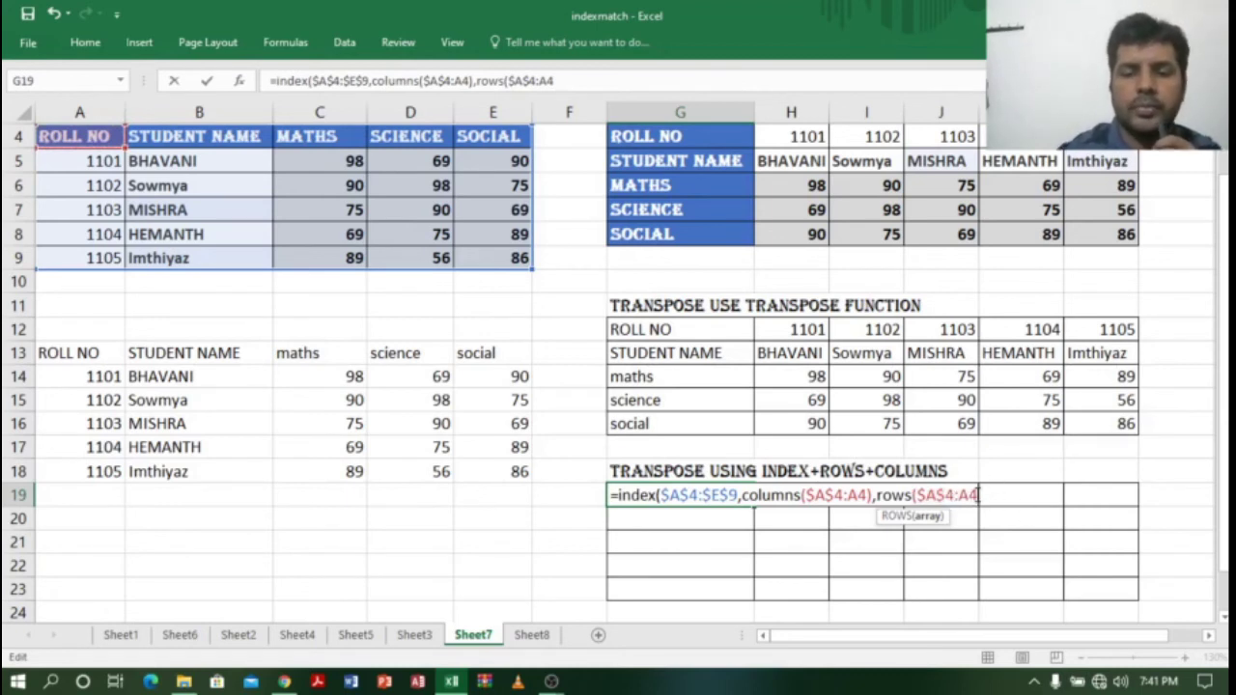
text())
key(Return)
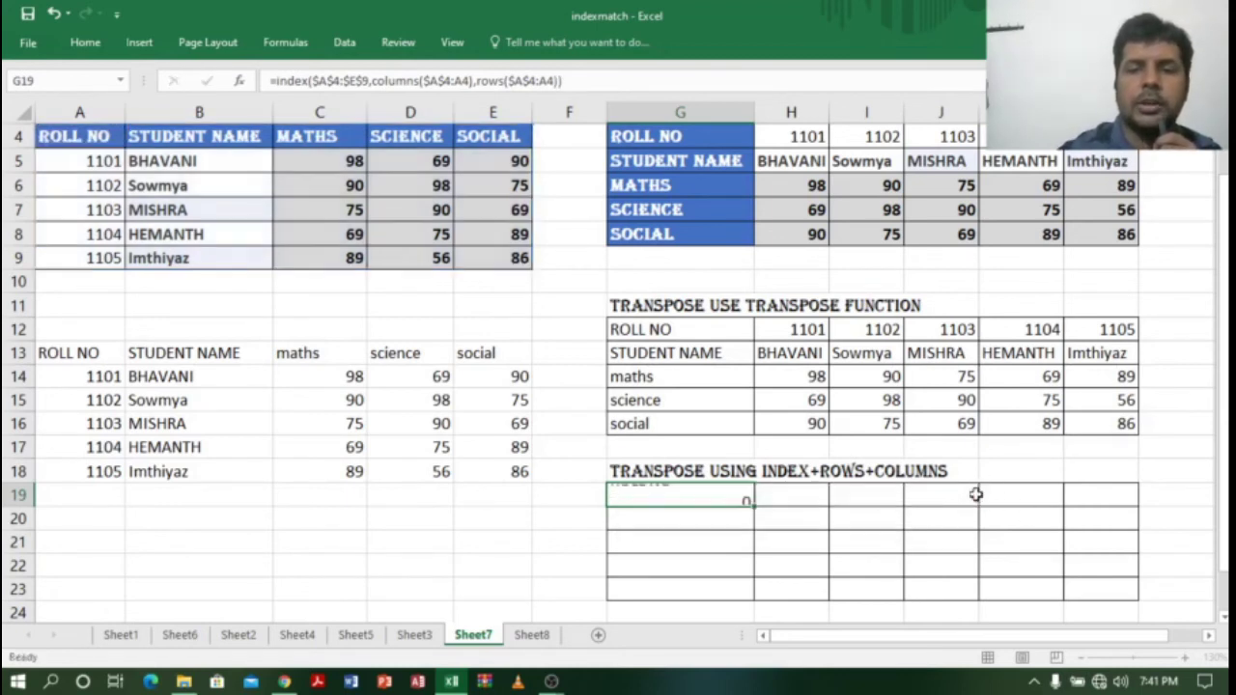
Step: Fill the INDEX formula from G19 across to column L and down to row 23, and select G19:L23
click(707, 492)
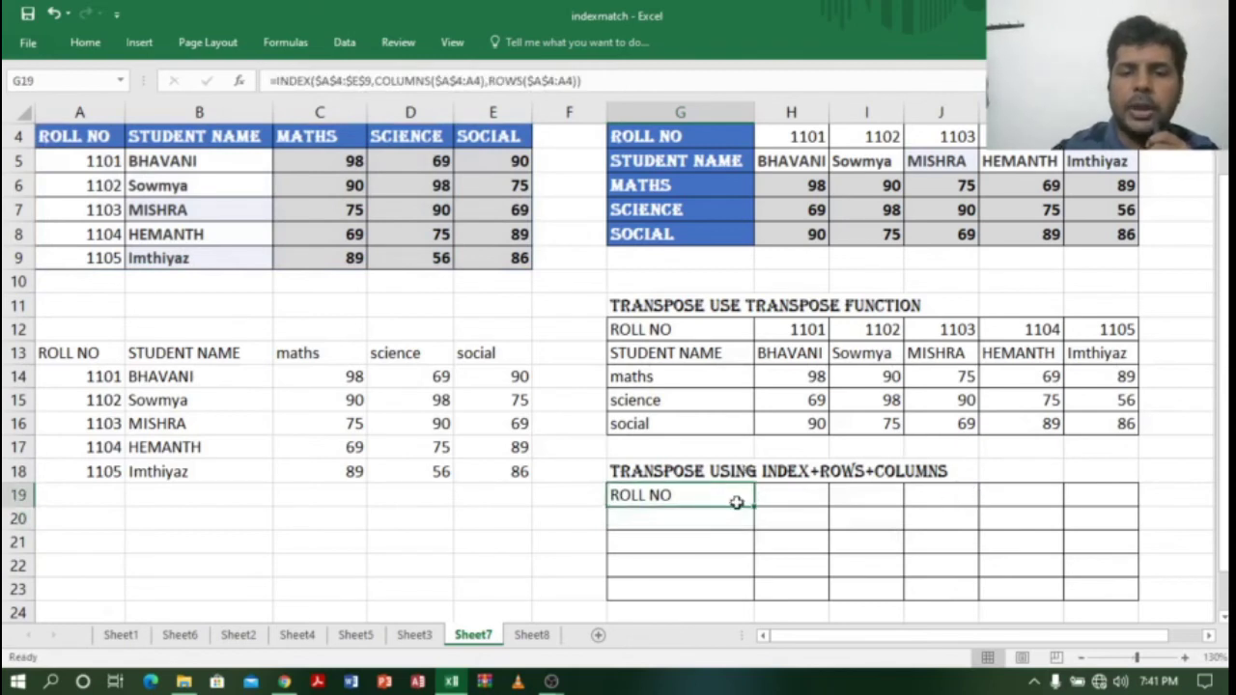
drag(754, 506, 1119, 509)
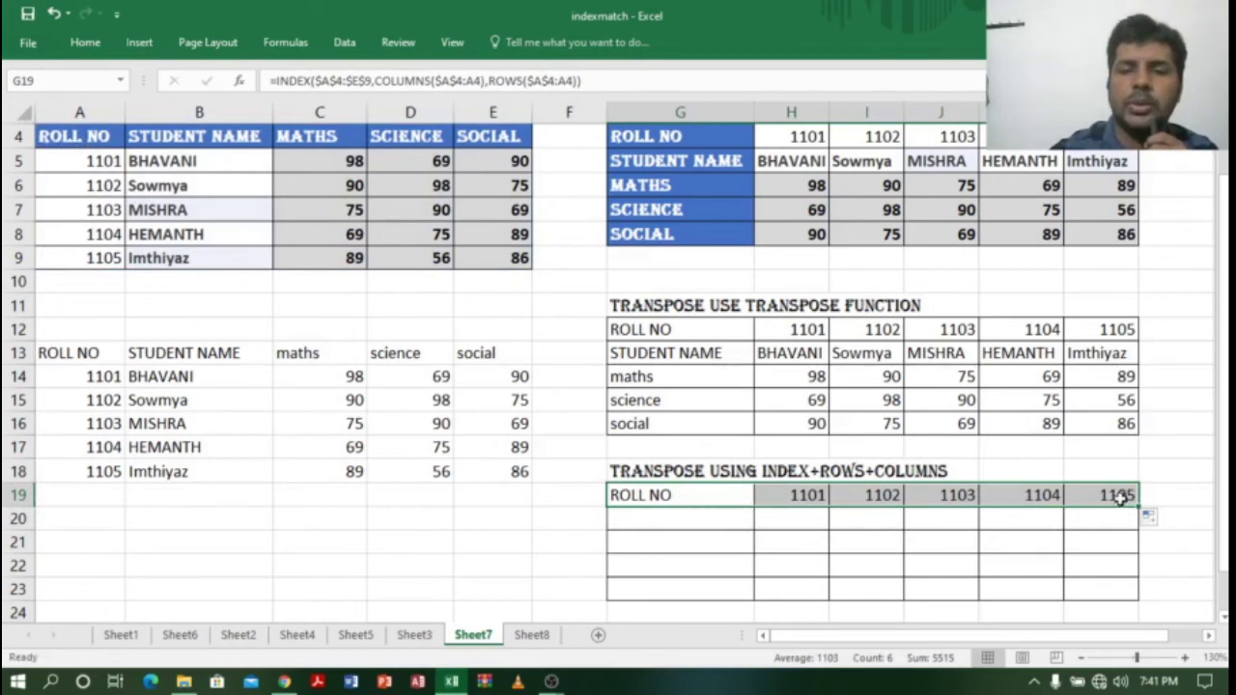
drag(1137, 508, 1140, 601)
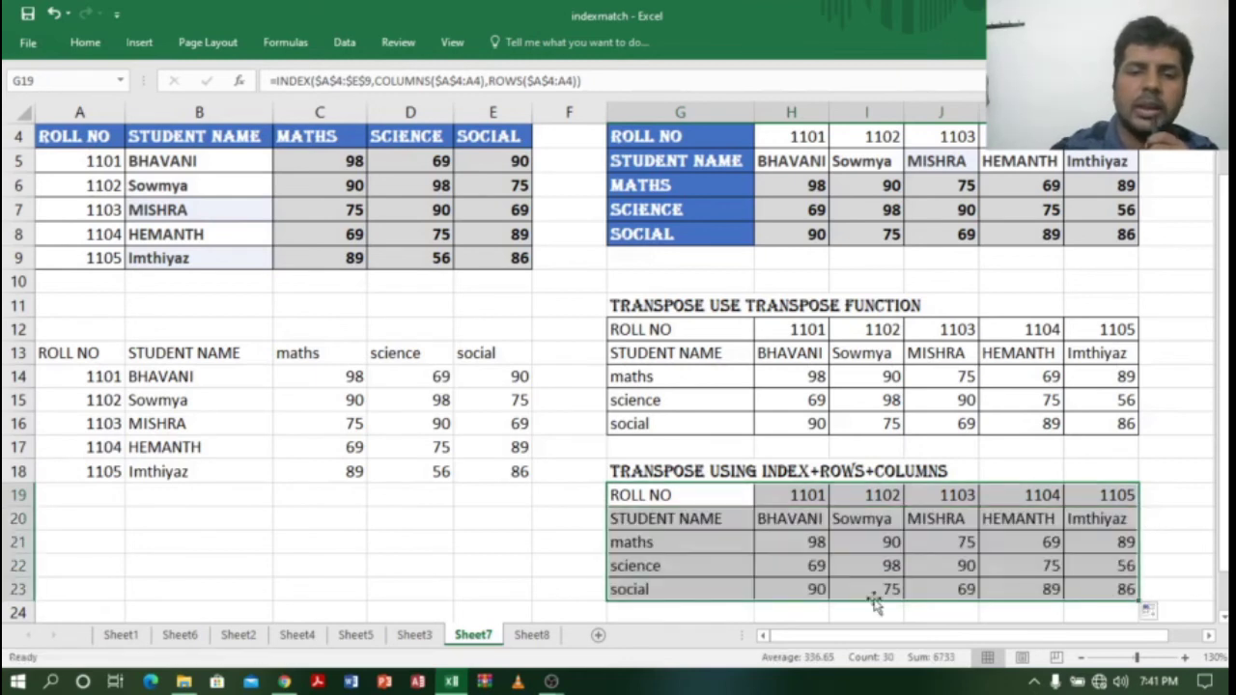
drag(660, 496, 1116, 600)
Step: Overwrite the INDEX formula in H21, the first student's maths mark, with the typed value 75
drag(1224, 270, 1223, 266)
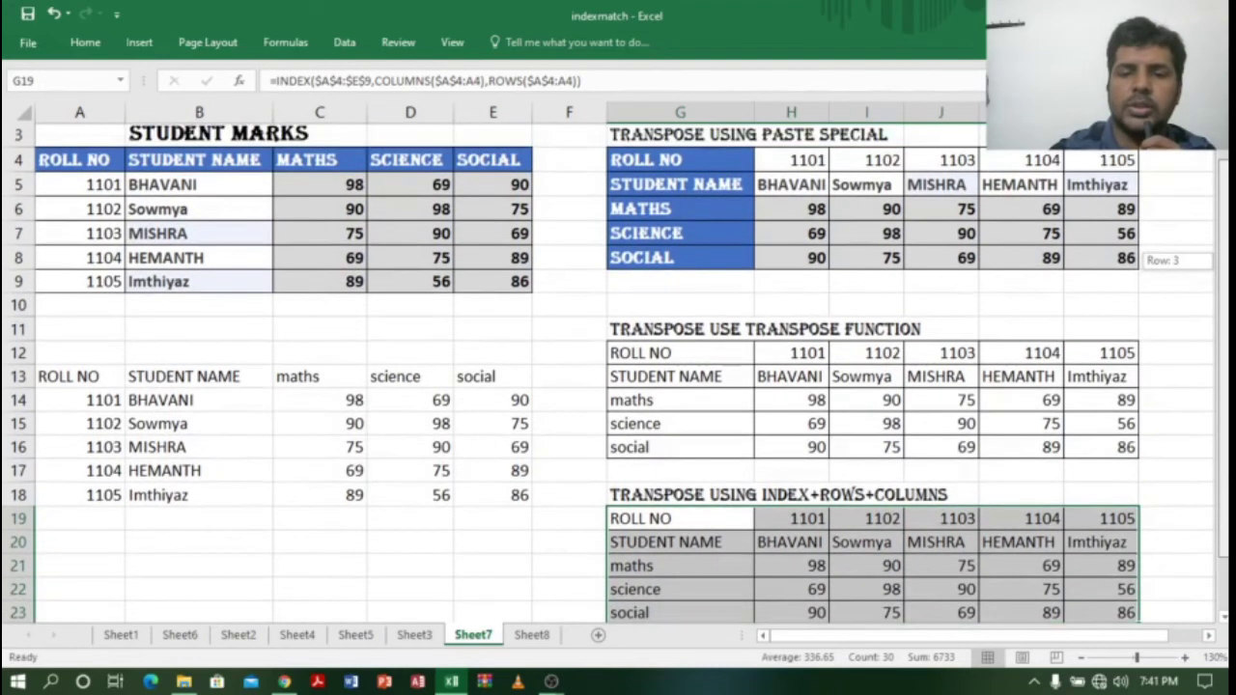
click(814, 574)
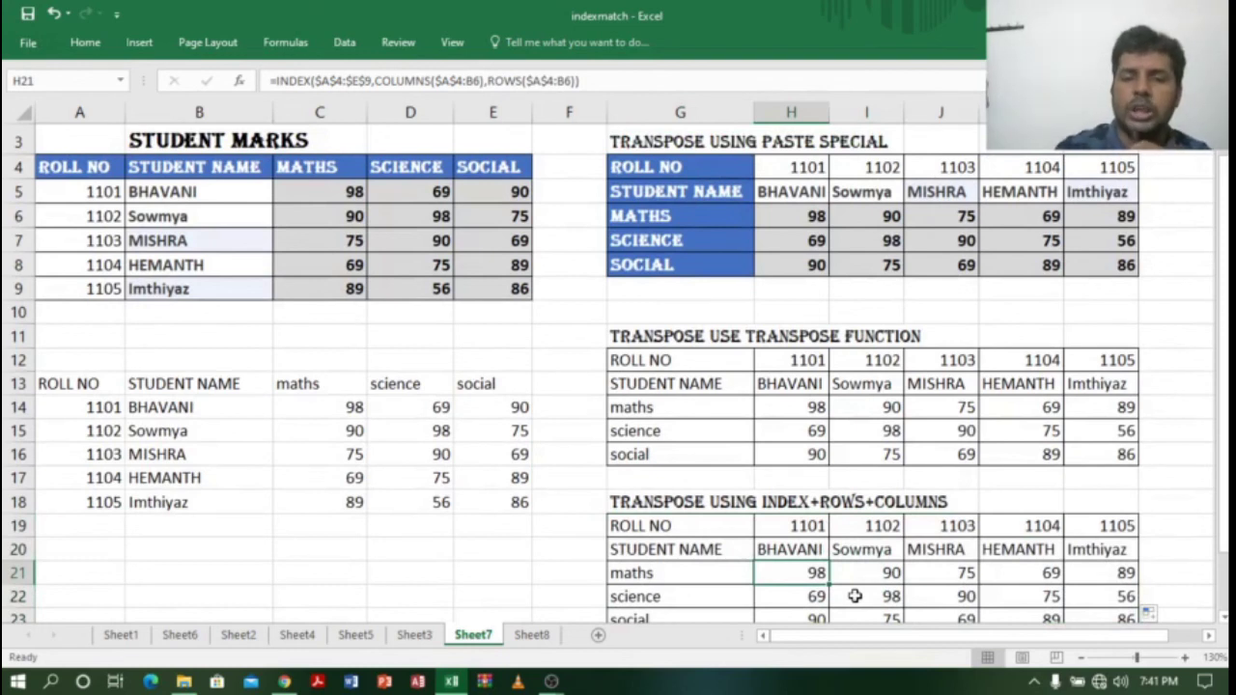
key(F2)
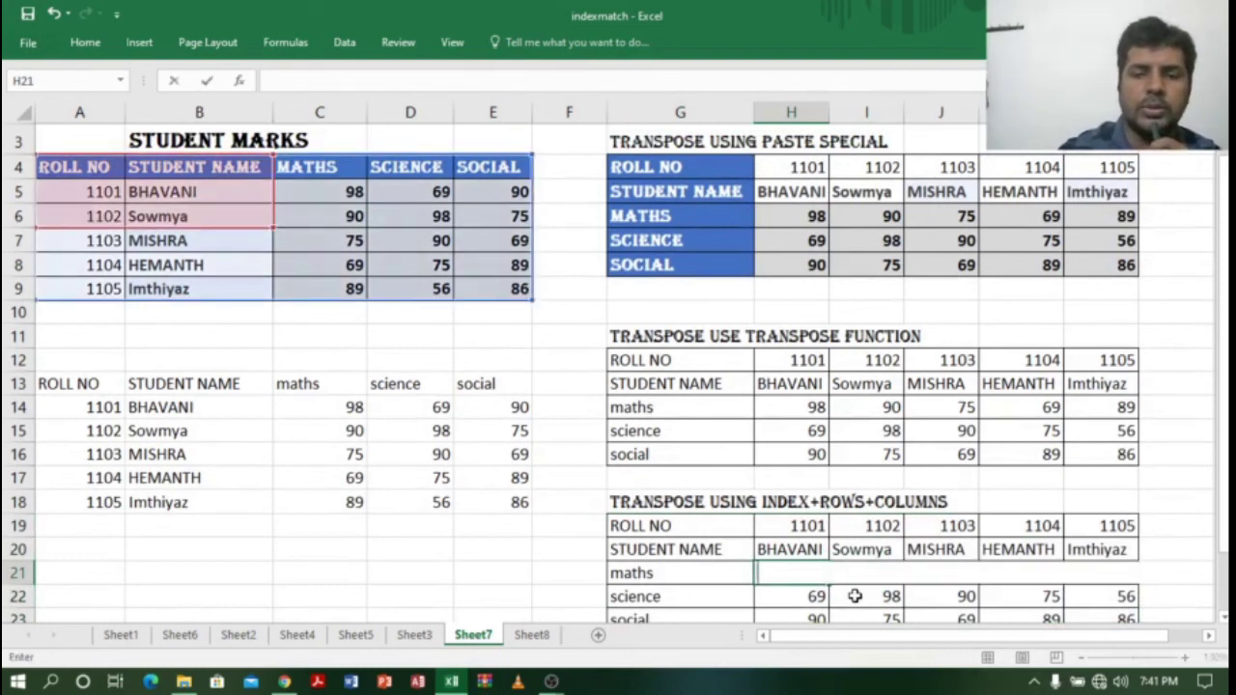
key(Return)
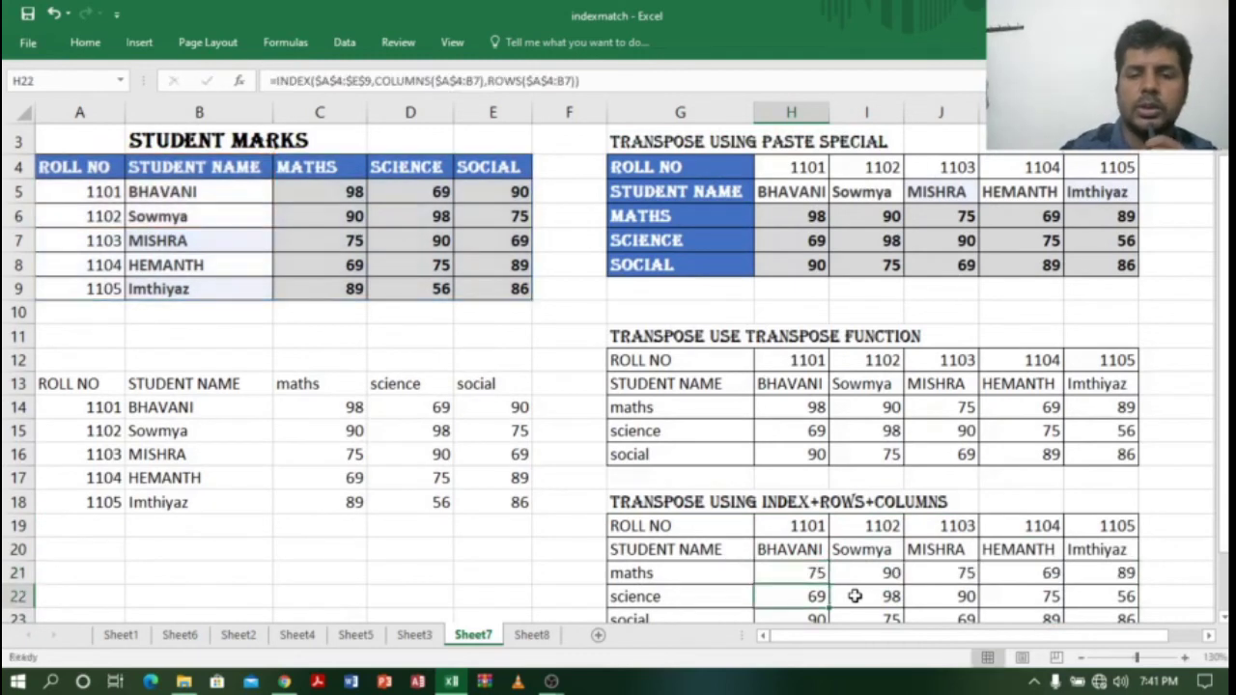
click(819, 574)
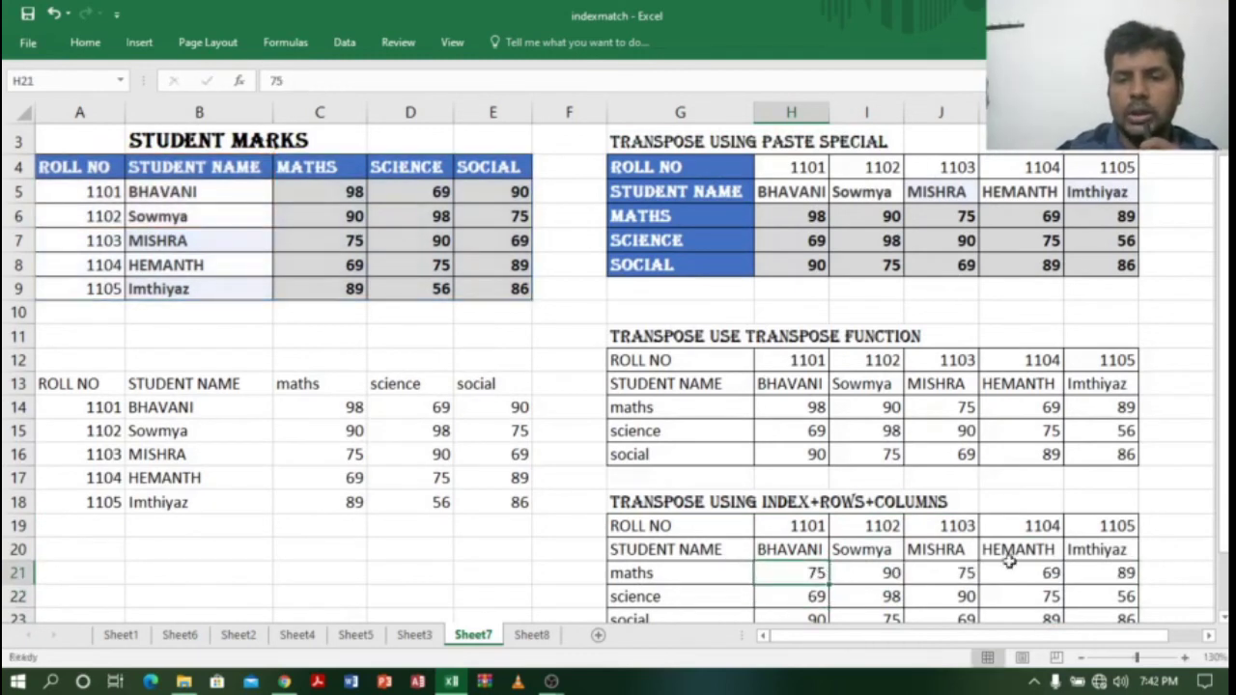
Step: Clear the filled contents of H19:L23 and G20:G23, keeping only the INDEX formula in G19
drag(1226, 440, 1227, 483)
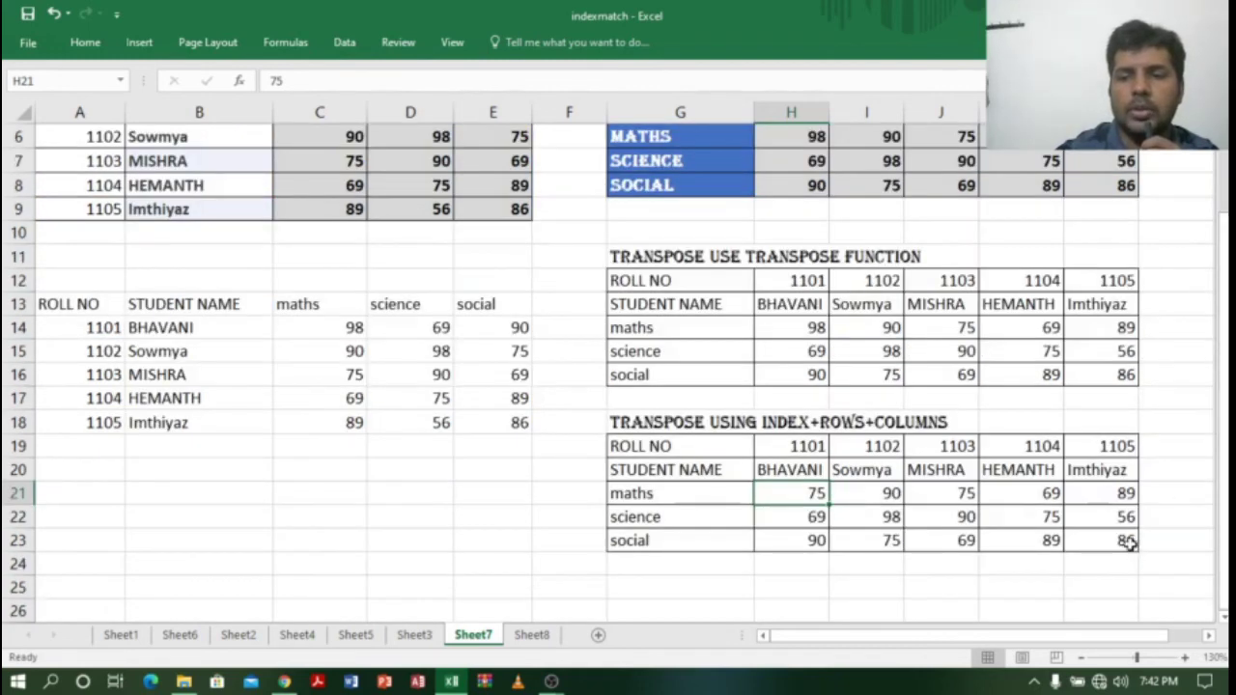
click(692, 443)
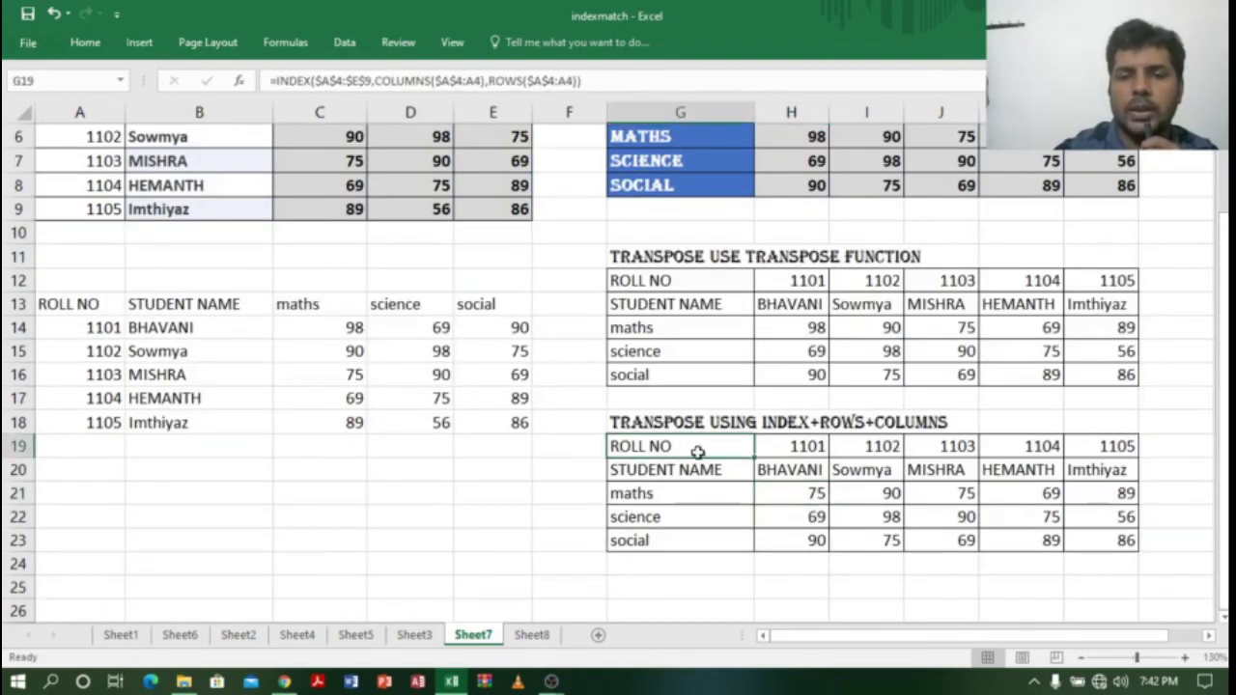
click(812, 446)
drag(811, 446, 1123, 542)
key(Delete)
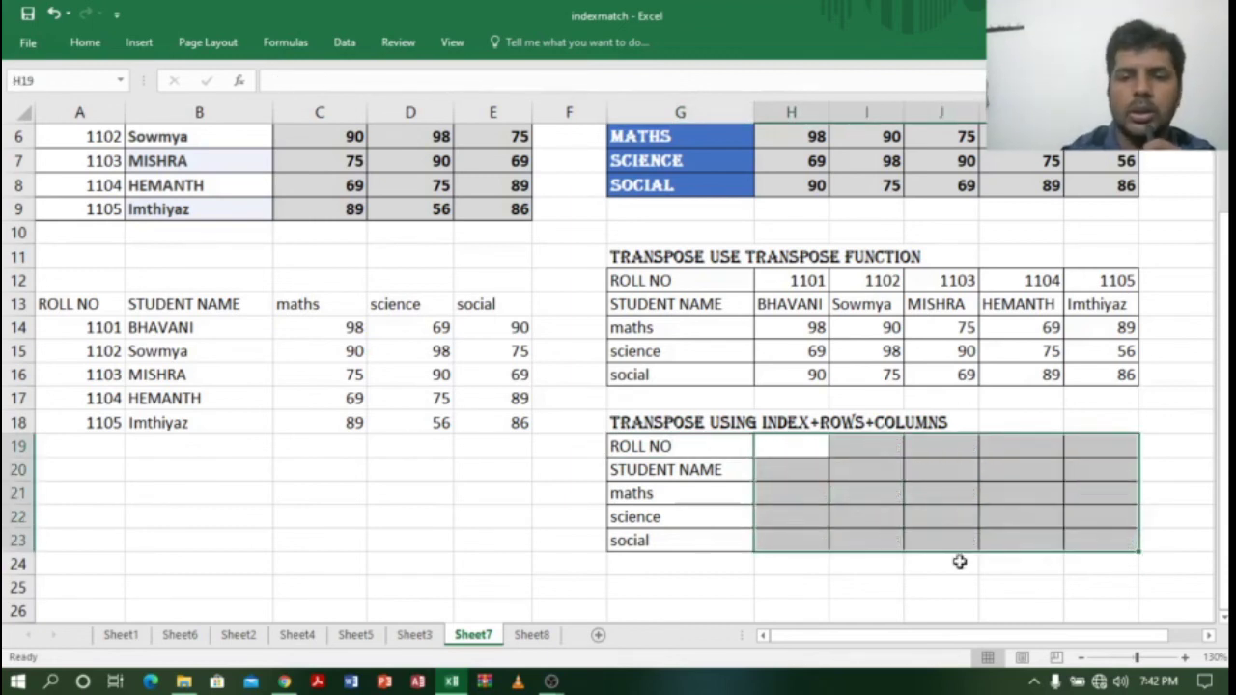
drag(654, 470, 658, 556)
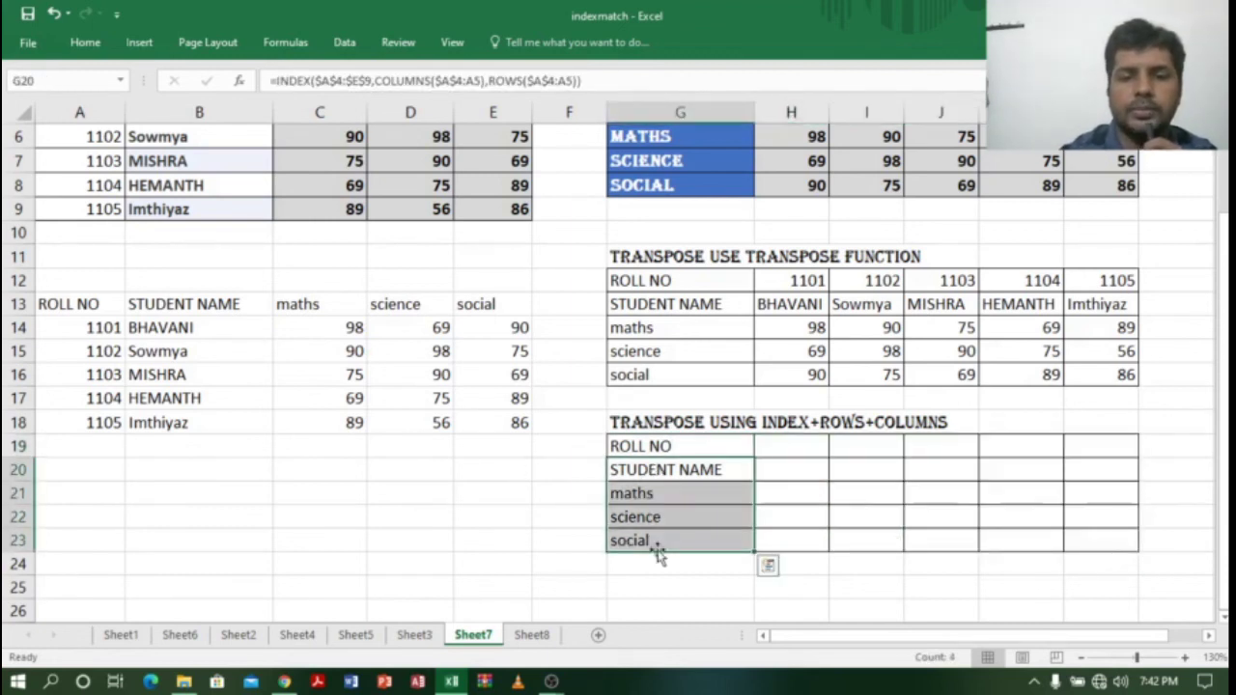
key(Delete)
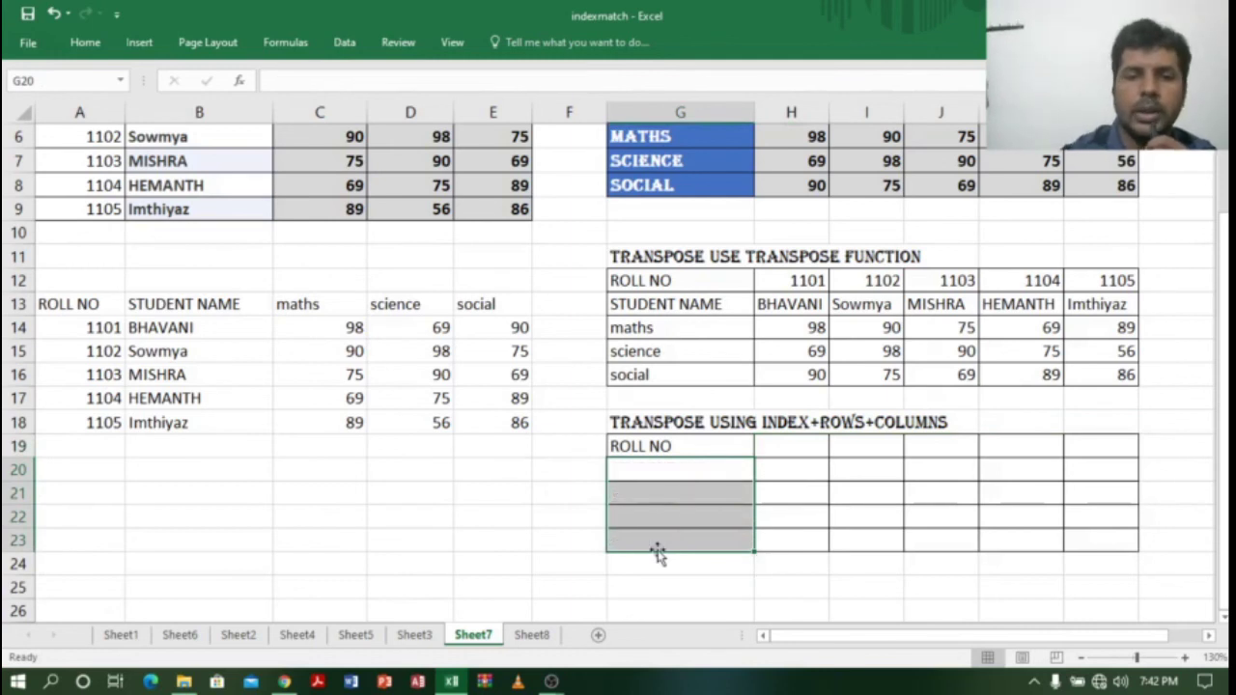
Step: Fill the G19 INDEX formula across and down through L23 to rebuild the transposed marks table
click(737, 449)
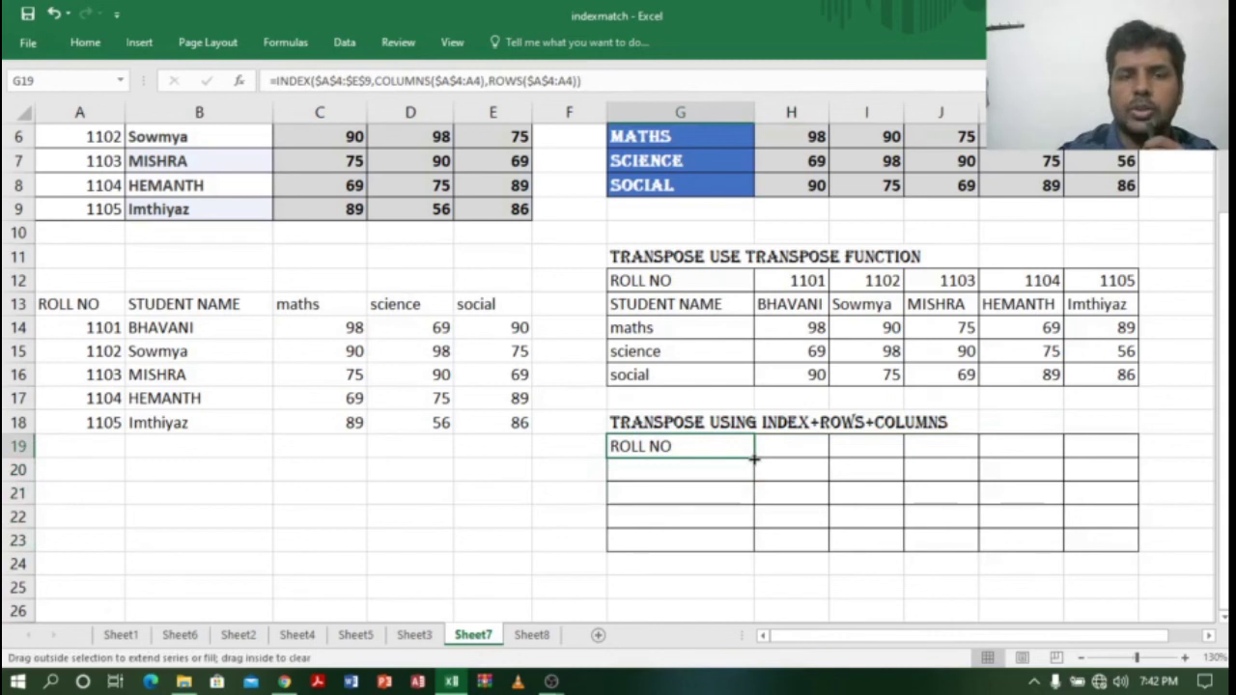
mouse_move(754, 459)
mouse_down()
mouse_move(1057, 456)
mouse_move(1058, 549)
mouse_move(1059, 532)
mouse_up()
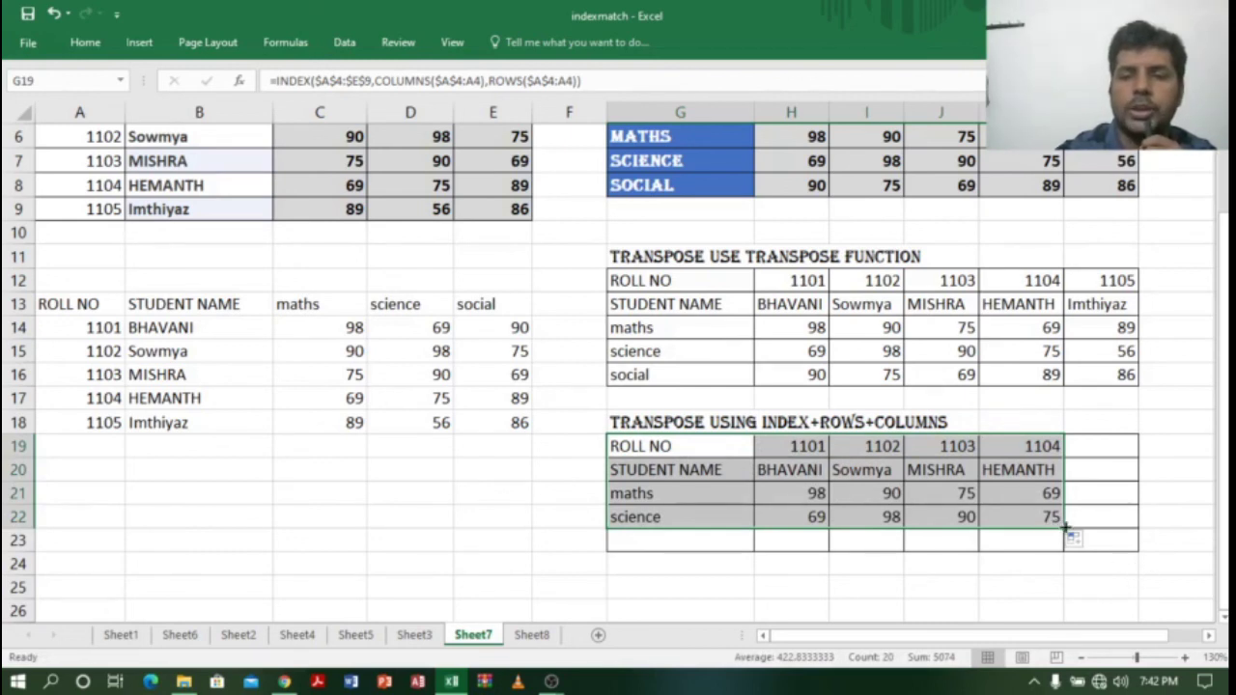
drag(1065, 527, 1136, 554)
click(684, 485)
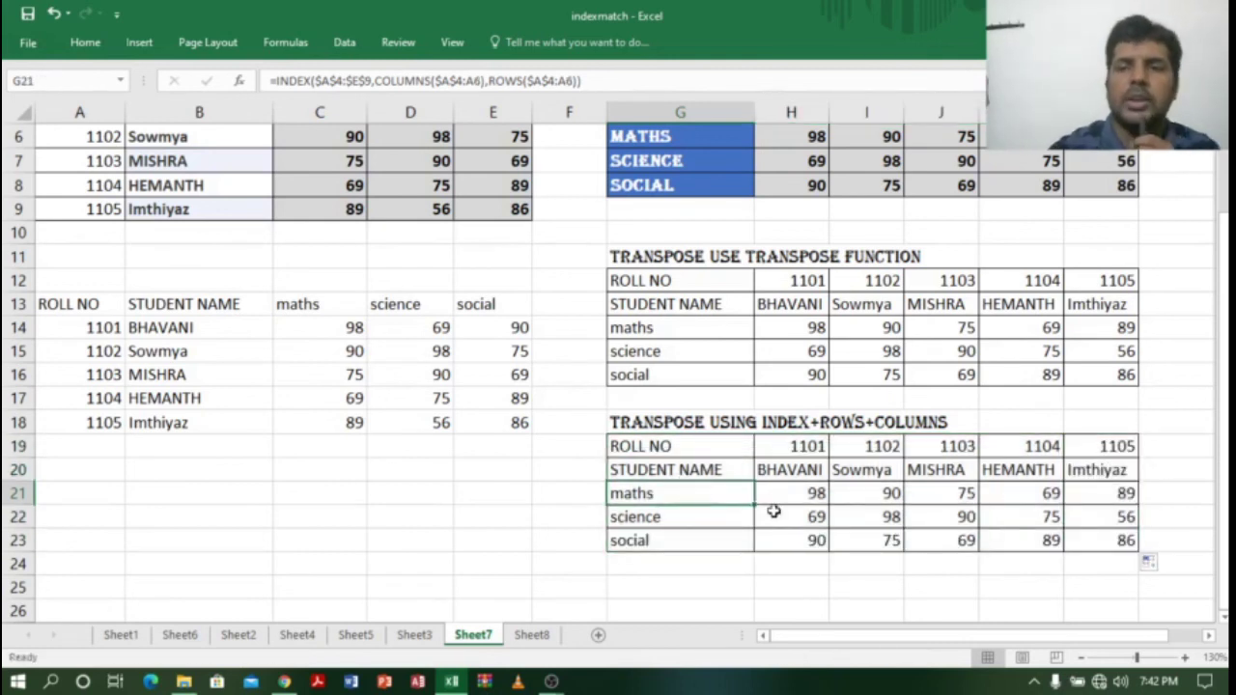
drag(1227, 357, 1227, 290)
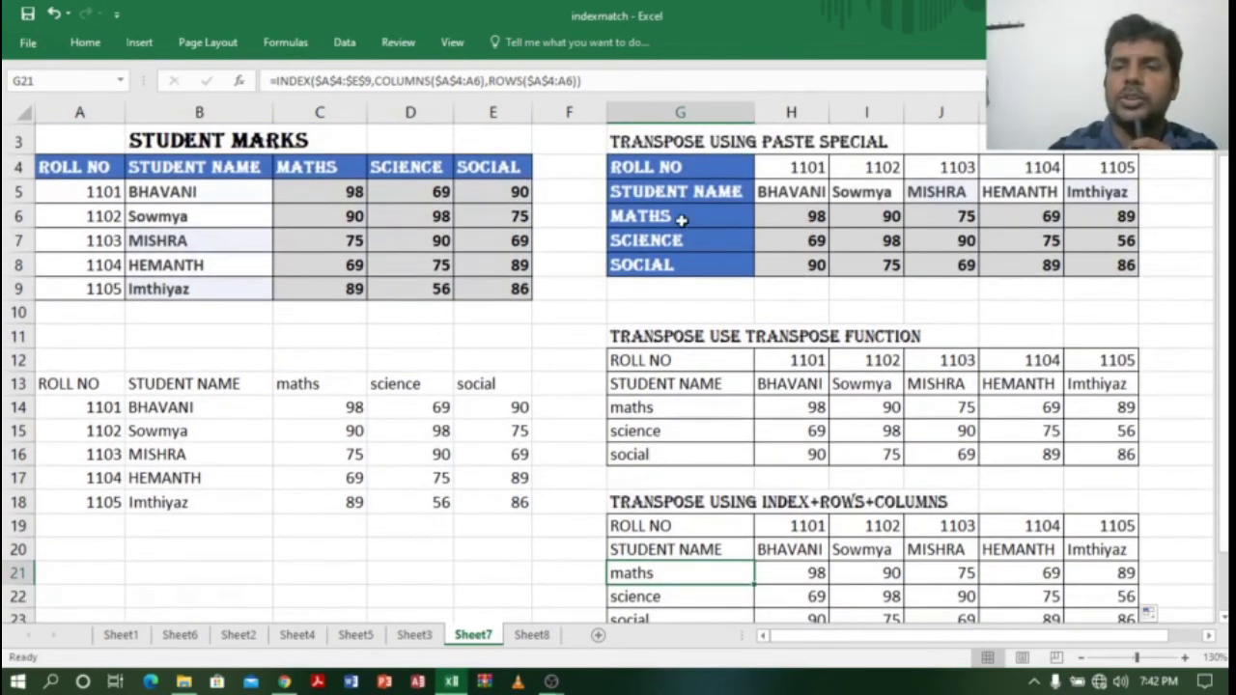